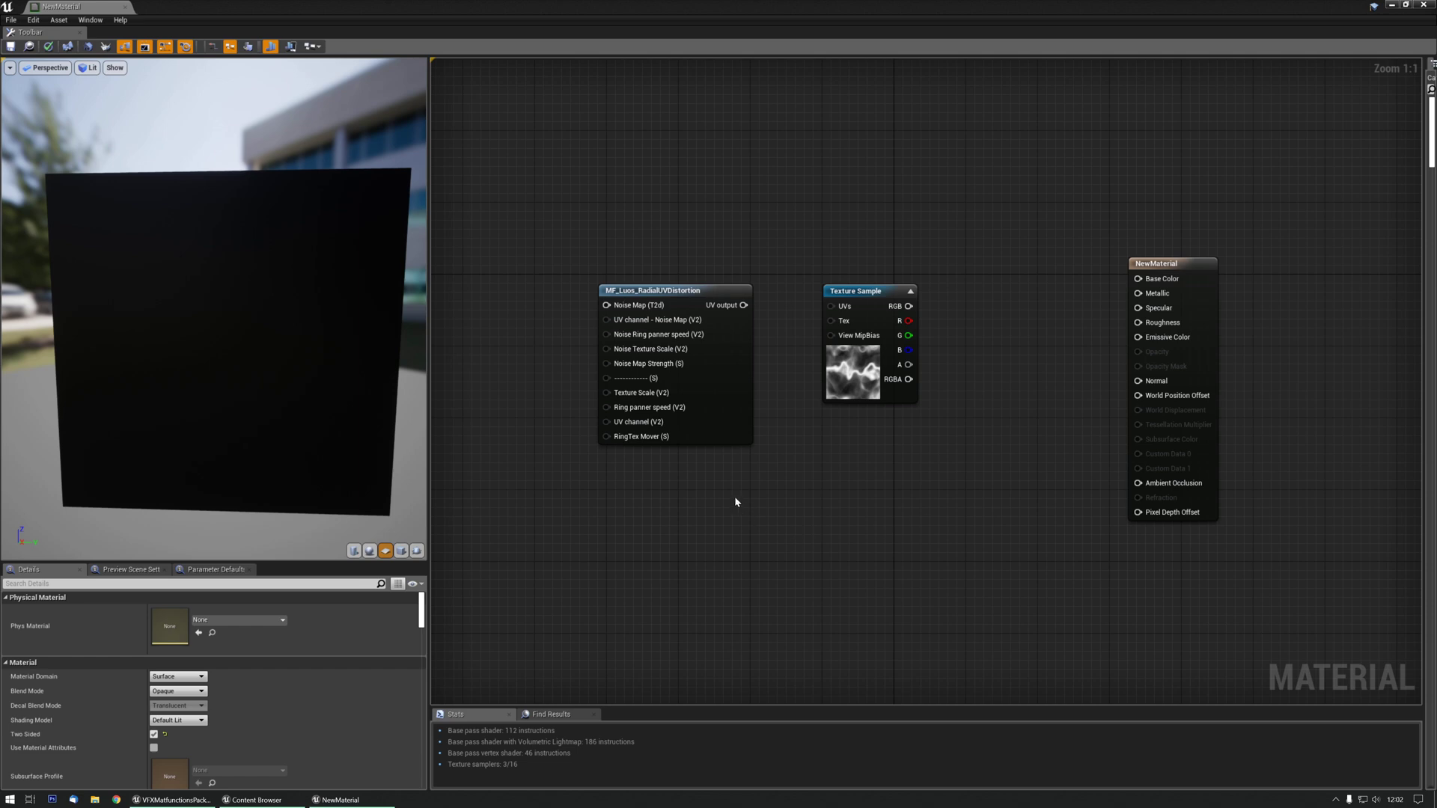
Step: Connect the MF_Luos_RadialUVDistortion node's UV output to the Texture Sample's UVs and preview that sample
{"action": "left_click_drag", "start_coordinate": [683, 290], "coordinate": [647, 292]}
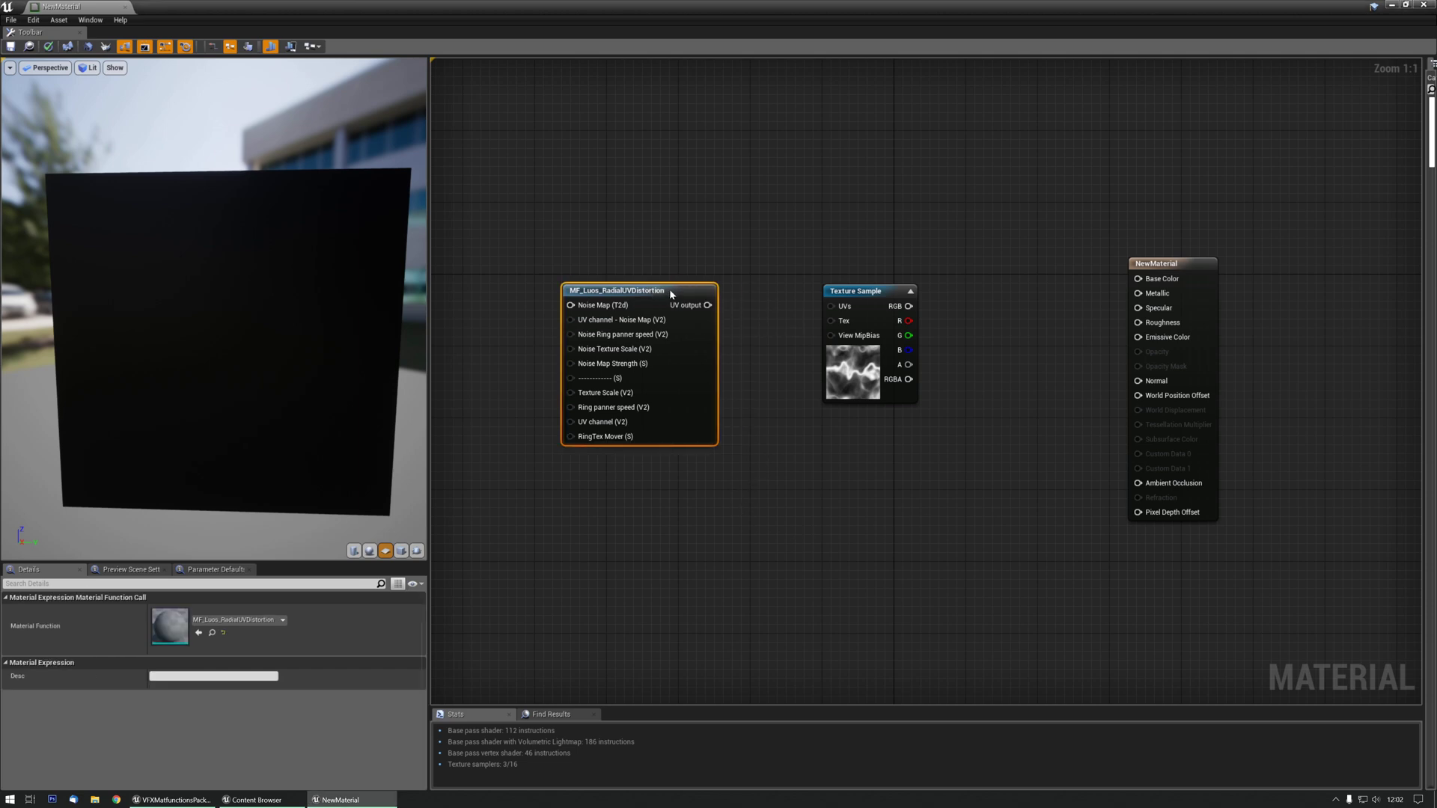
{"action": "left_click_drag", "start_coordinate": [842, 292], "coordinate": [802, 298]}
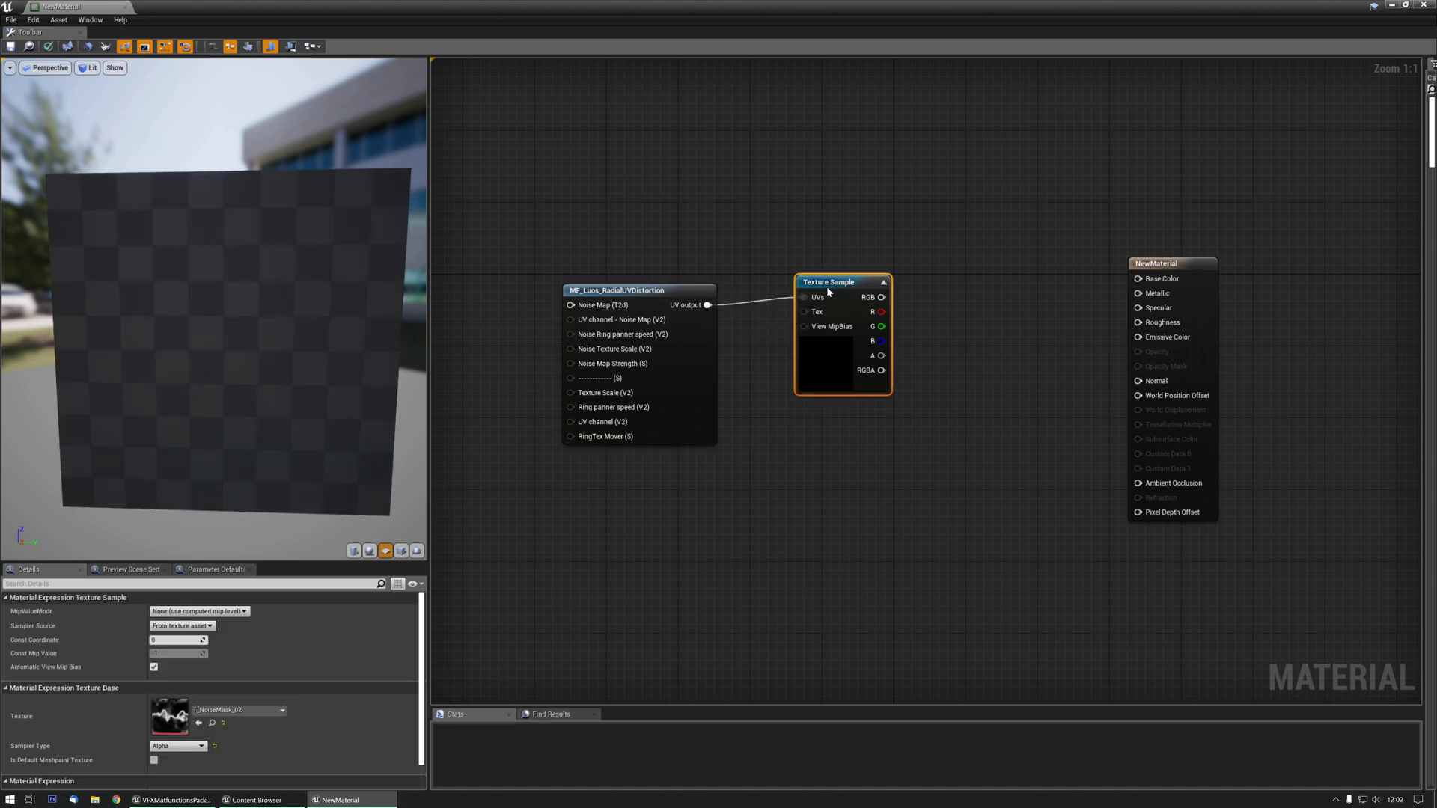
{"action": "key", "text": "space"}
Step: Feed the T_NoiseNormal texture into the distortion function's Noise Map input as a Texture Object
{"action": "right_click_drag", "start_coordinate": [498, 386], "coordinate": [847, 371]}
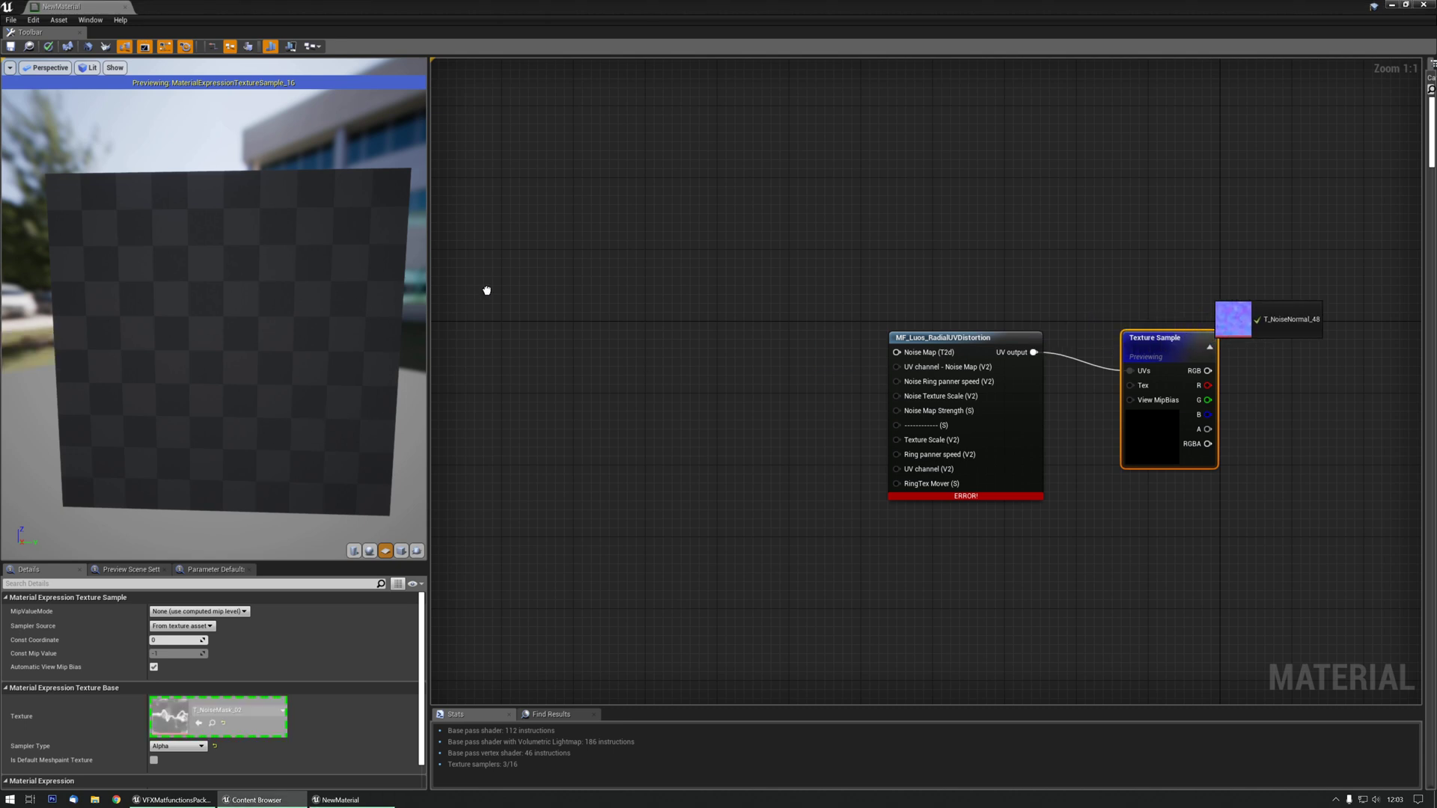
{"action": "right_click_drag", "start_coordinate": [706, 352], "coordinate": [644, 362]}
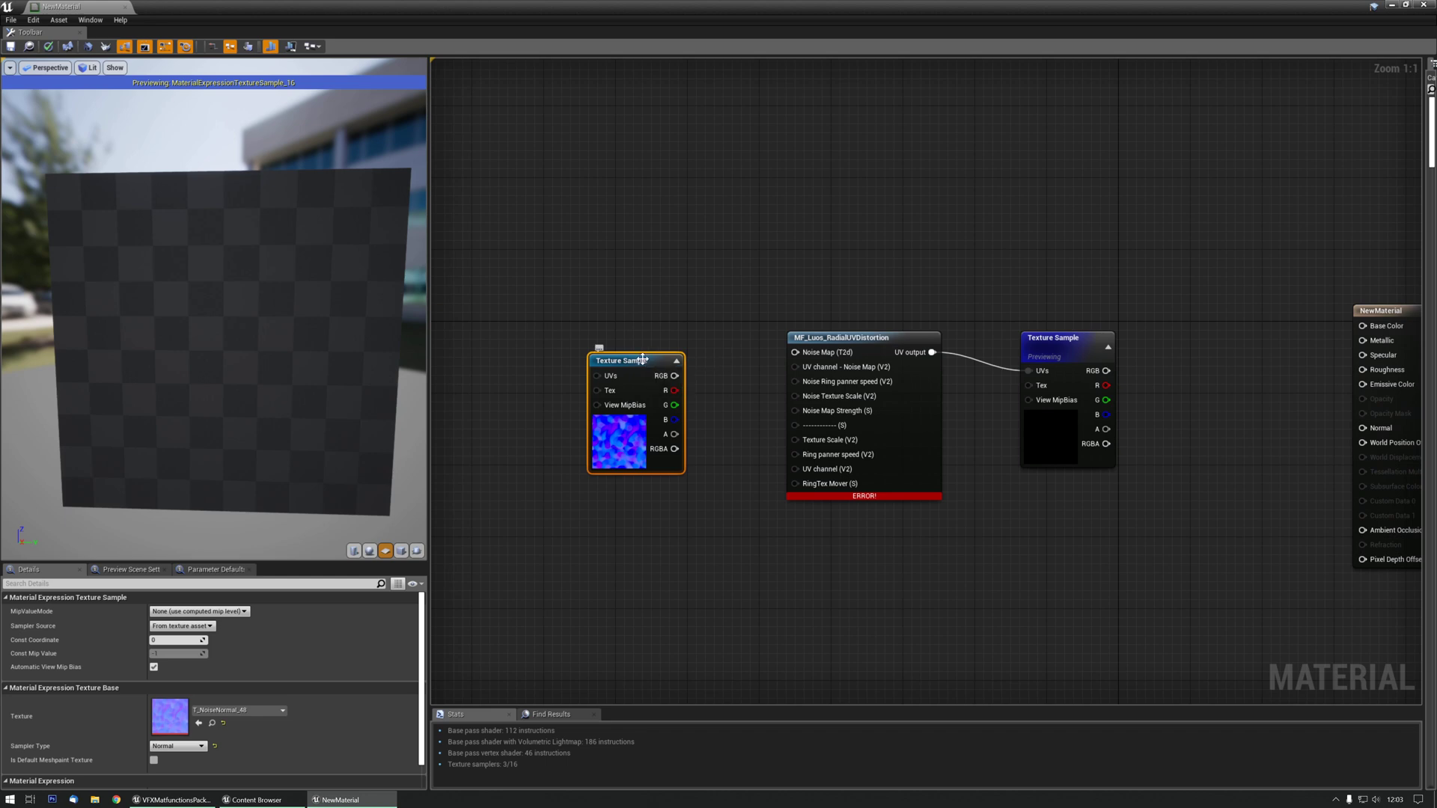
{"action": "right_click", "coordinate": [642, 360]}
{"action": "left_click", "coordinate": [673, 373]}
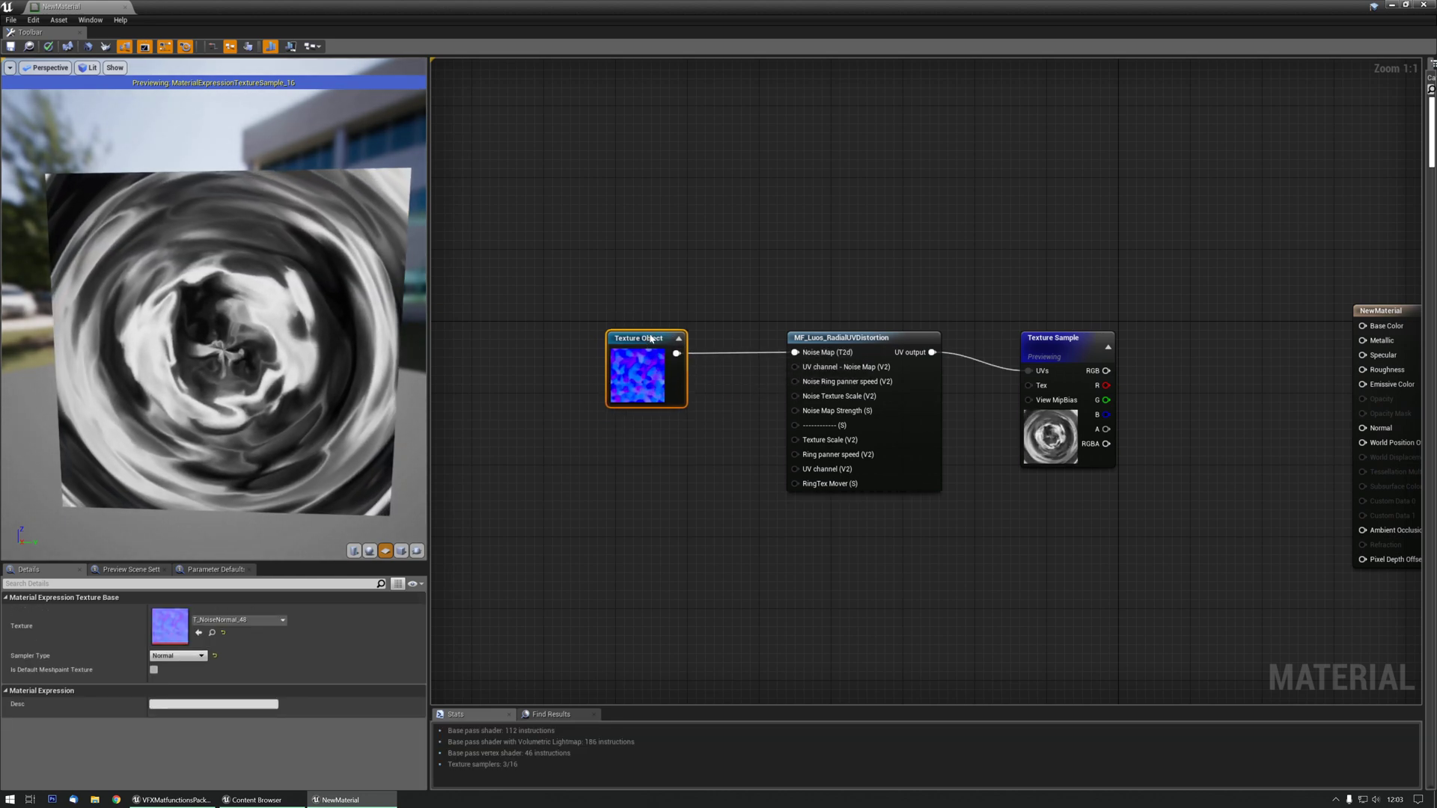
Step: Align the Texture Sample with the function node and set its MipValueMode to MipLevel (absolute, 0 is full resolution)
{"action": "left_click_drag", "start_coordinate": [282, 366], "coordinate": [277, 378]}
{"action": "right_click_drag", "start_coordinate": [277, 378], "coordinate": [281, 355]}
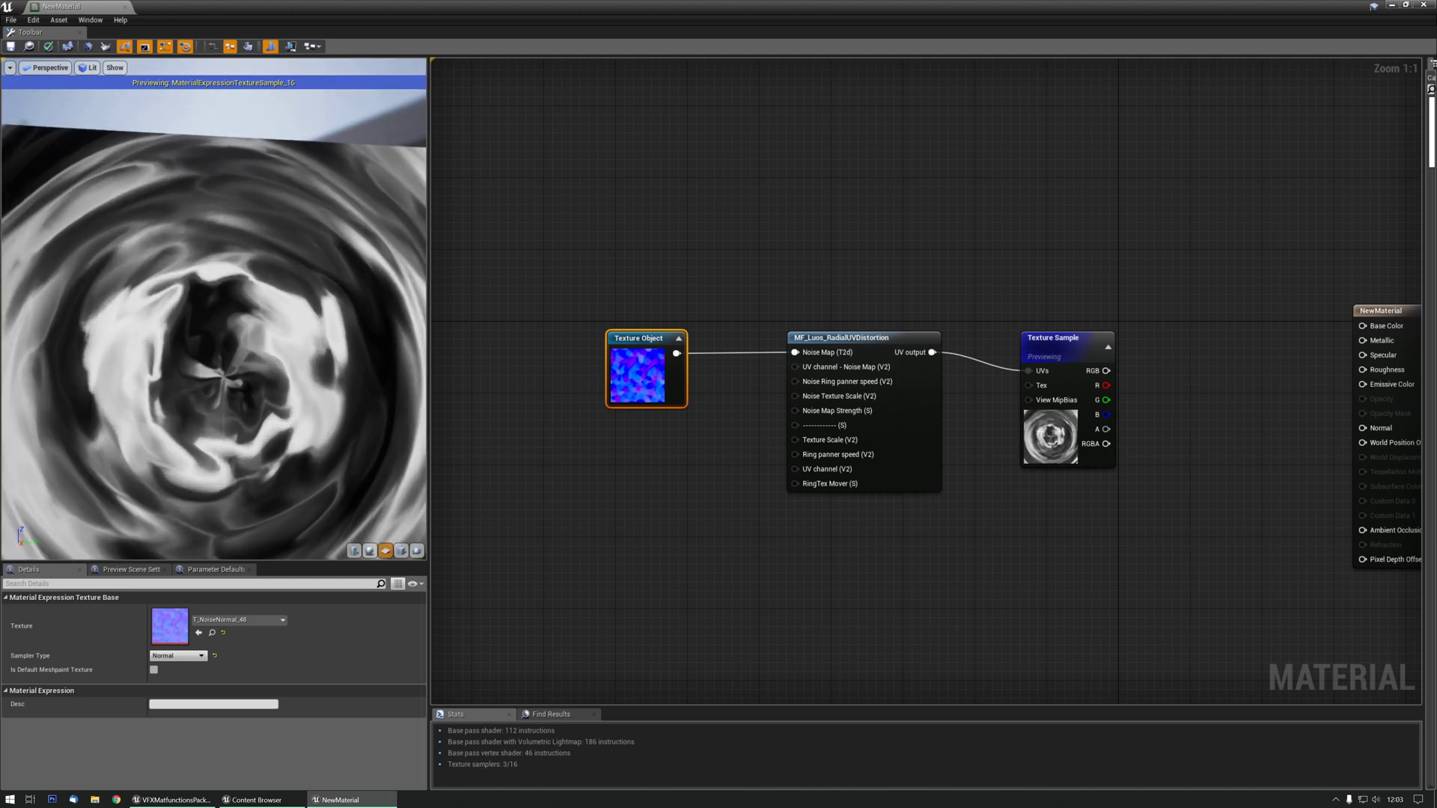
{"action": "left_click_drag", "start_coordinate": [281, 356], "coordinate": [282, 326]}
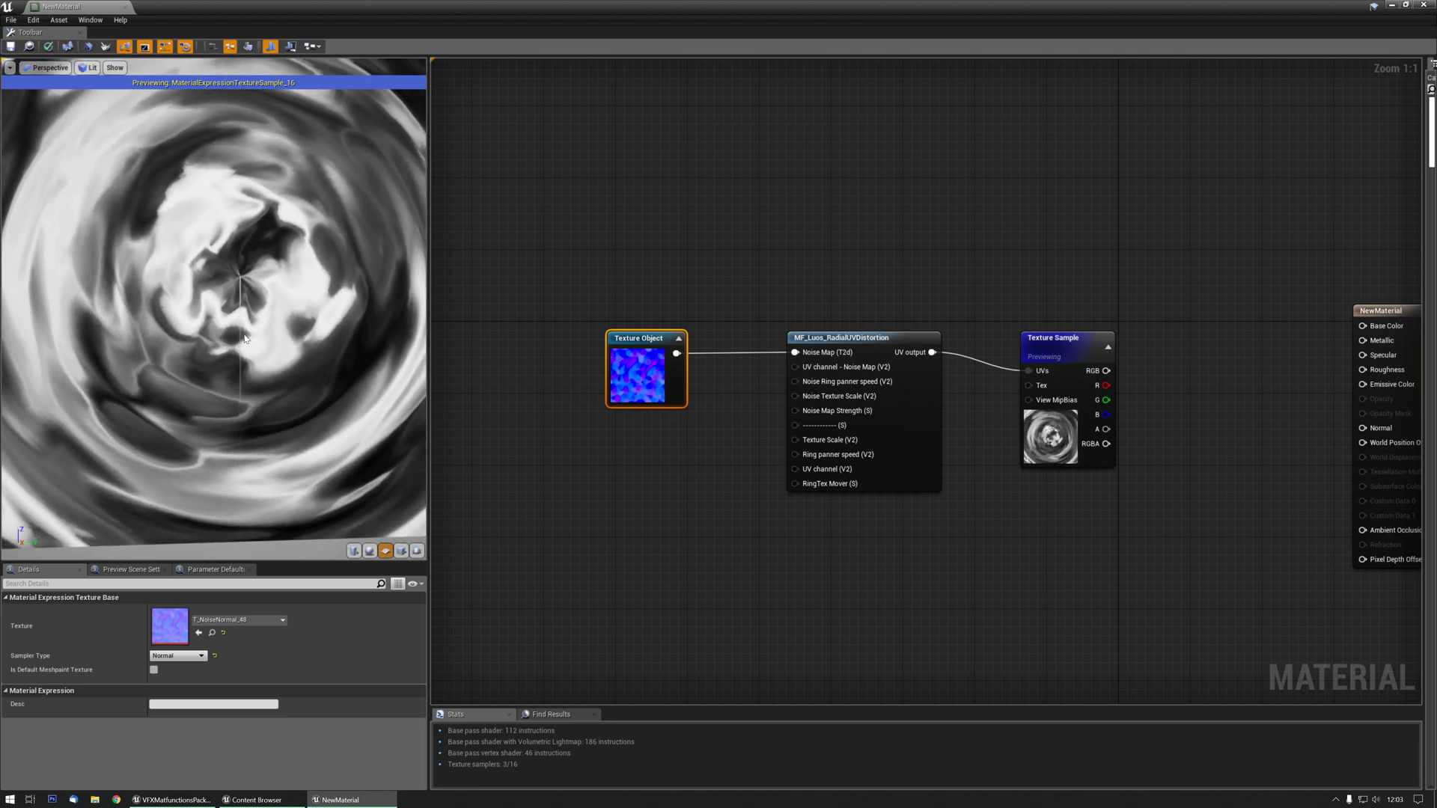
{"action": "right_click_drag", "start_coordinate": [283, 429], "coordinate": [313, 420]}
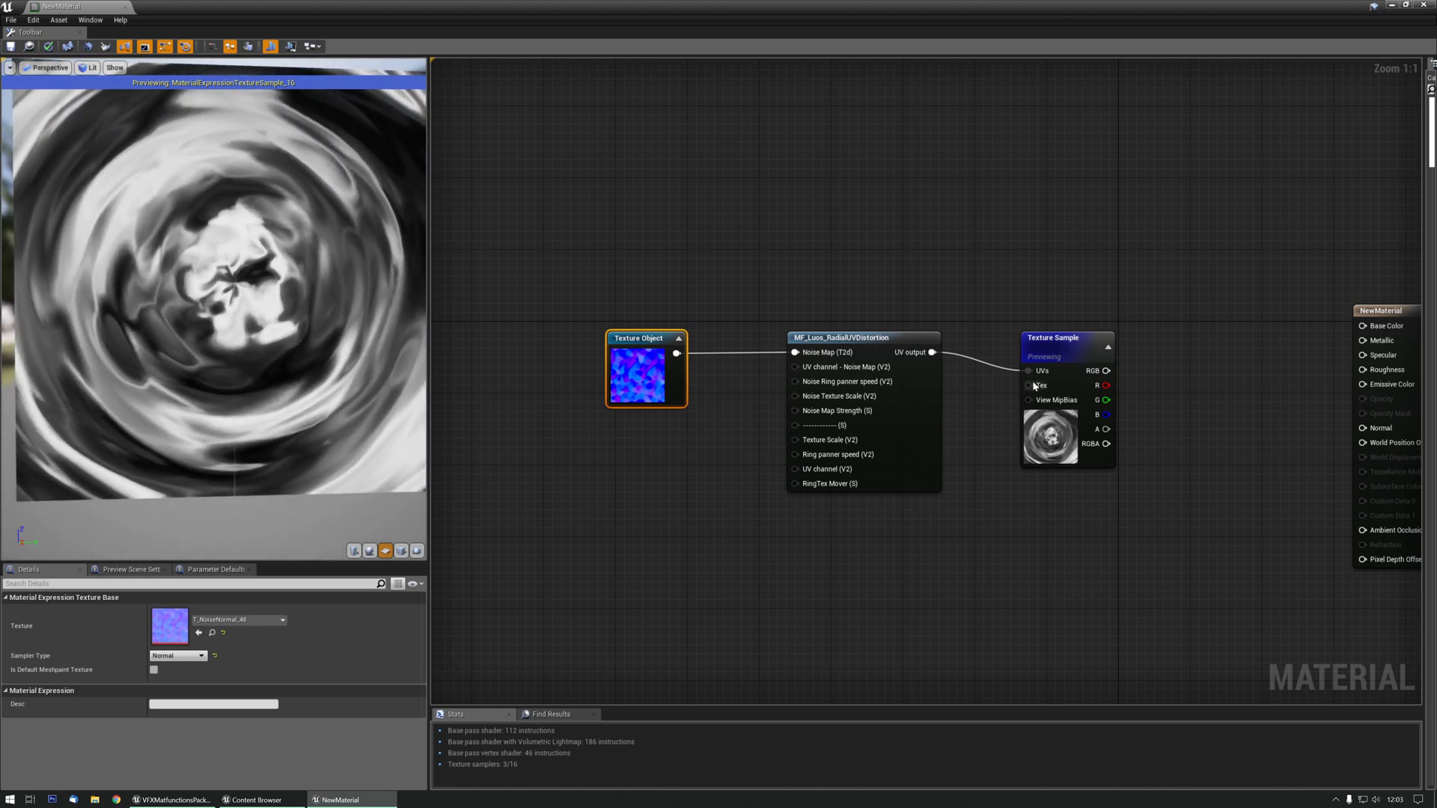
{"action": "left_click_drag", "start_coordinate": [1071, 352], "coordinate": [1073, 343]}
{"action": "right_click_drag", "start_coordinate": [1054, 439], "coordinate": [895, 423]}
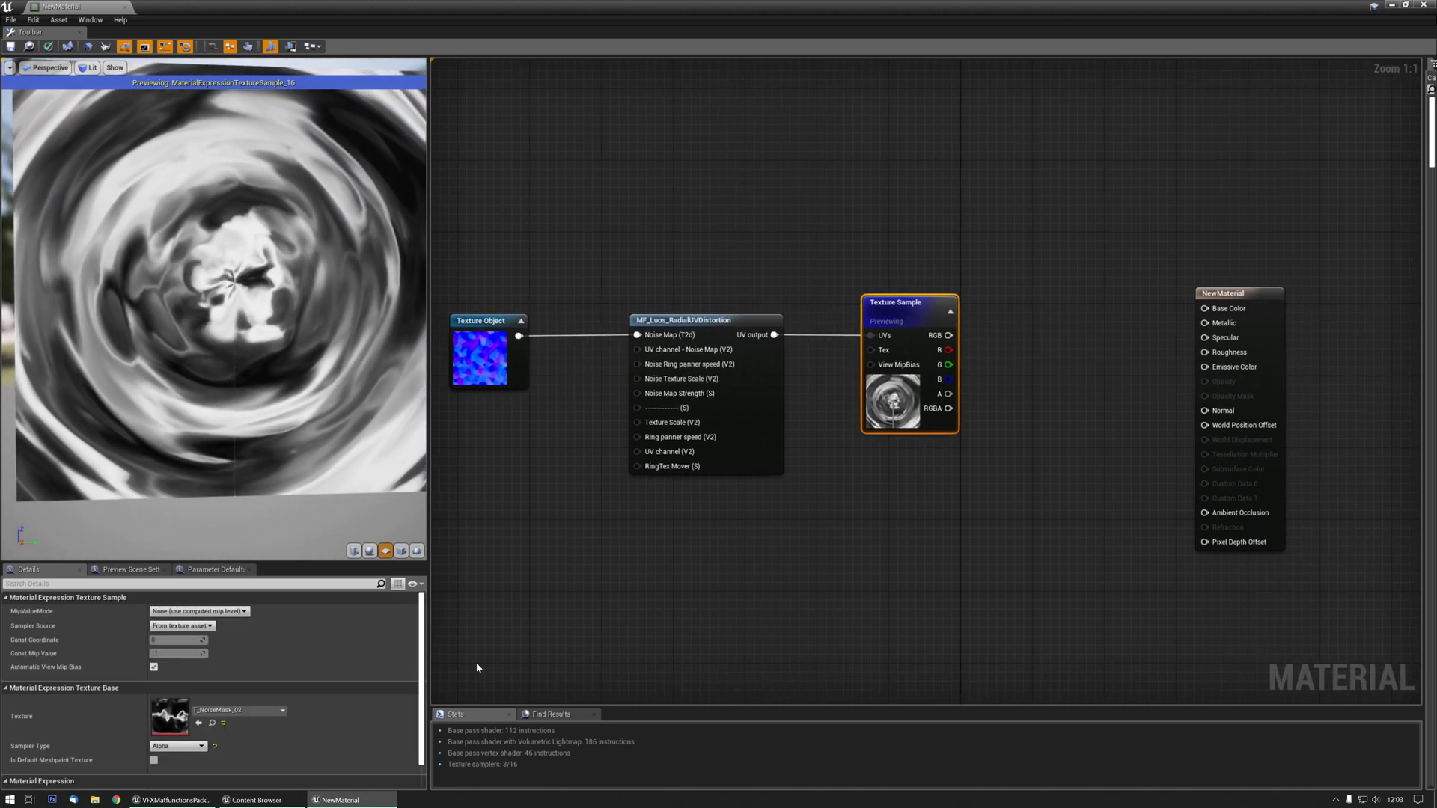
{"action": "left_click", "coordinate": [187, 612]}
{"action": "left_click", "coordinate": [188, 629]}
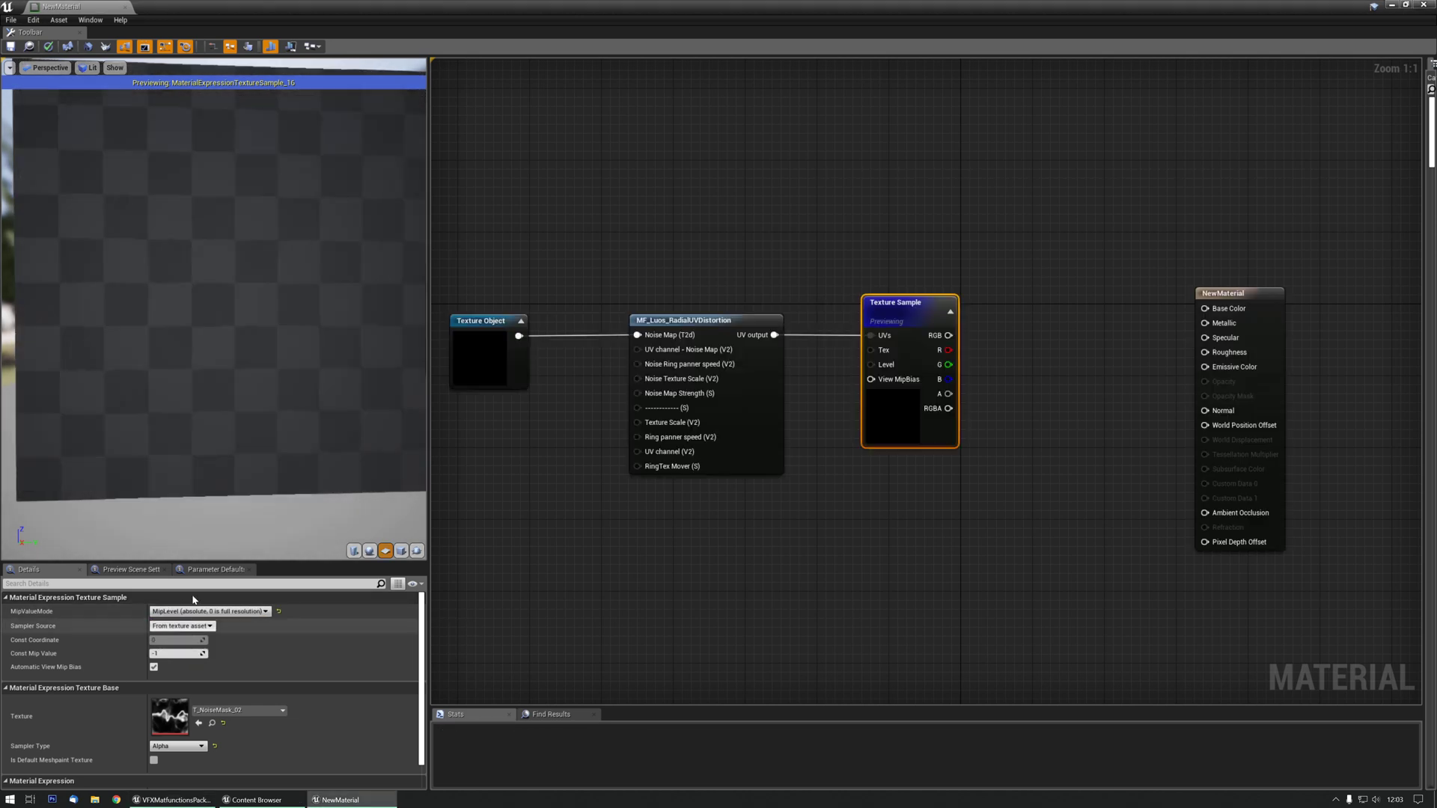
{"action": "left_click_drag", "start_coordinate": [244, 388], "coordinate": [276, 358]}
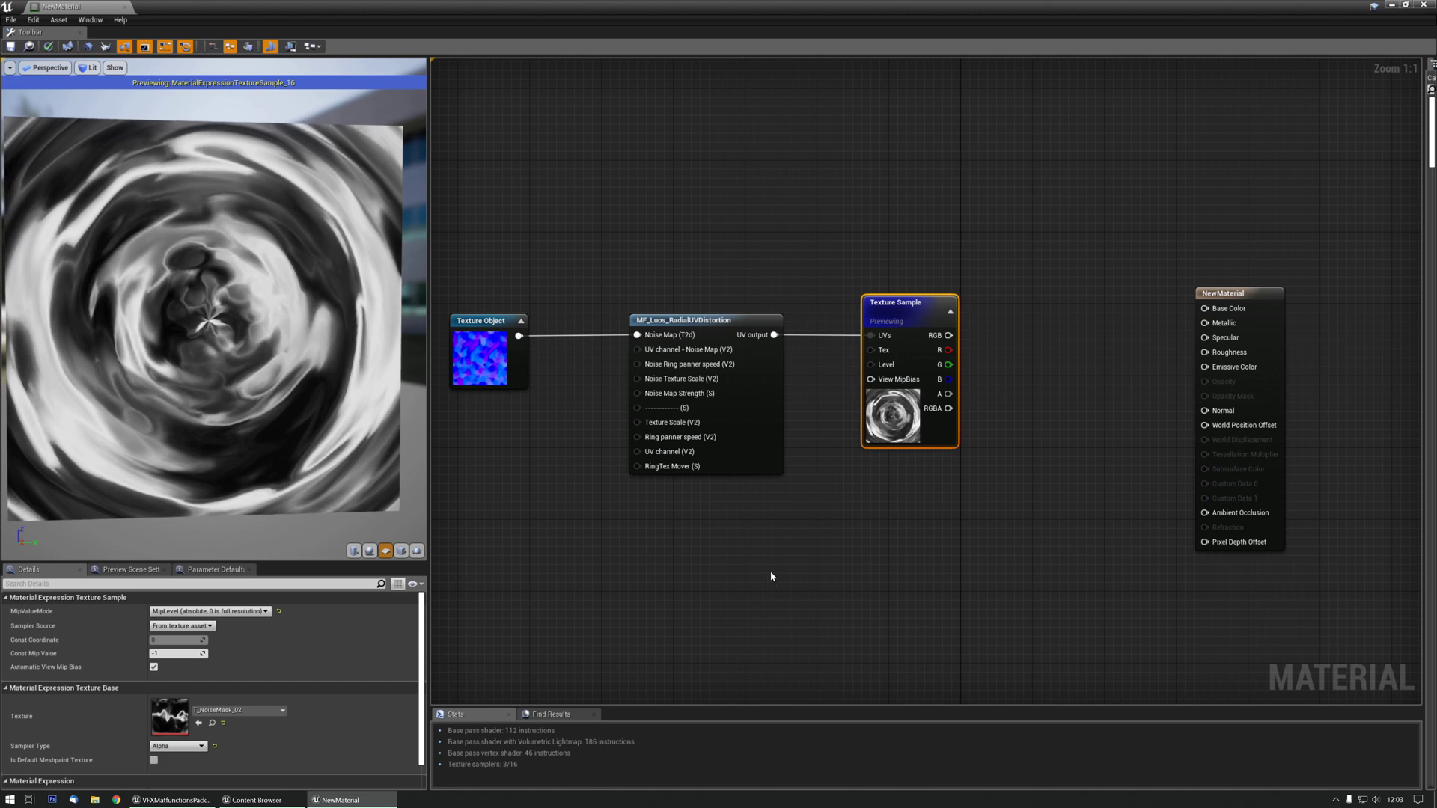
Step: Move the Texture Object node farther away from the distortion function to make room between them
{"action": "right_click_drag", "start_coordinate": [646, 530], "coordinate": [754, 556]}
{"action": "right_click_drag", "start_coordinate": [592, 466], "coordinate": [633, 454]}
{"action": "left_click_drag", "start_coordinate": [625, 338], "coordinate": [533, 338]}
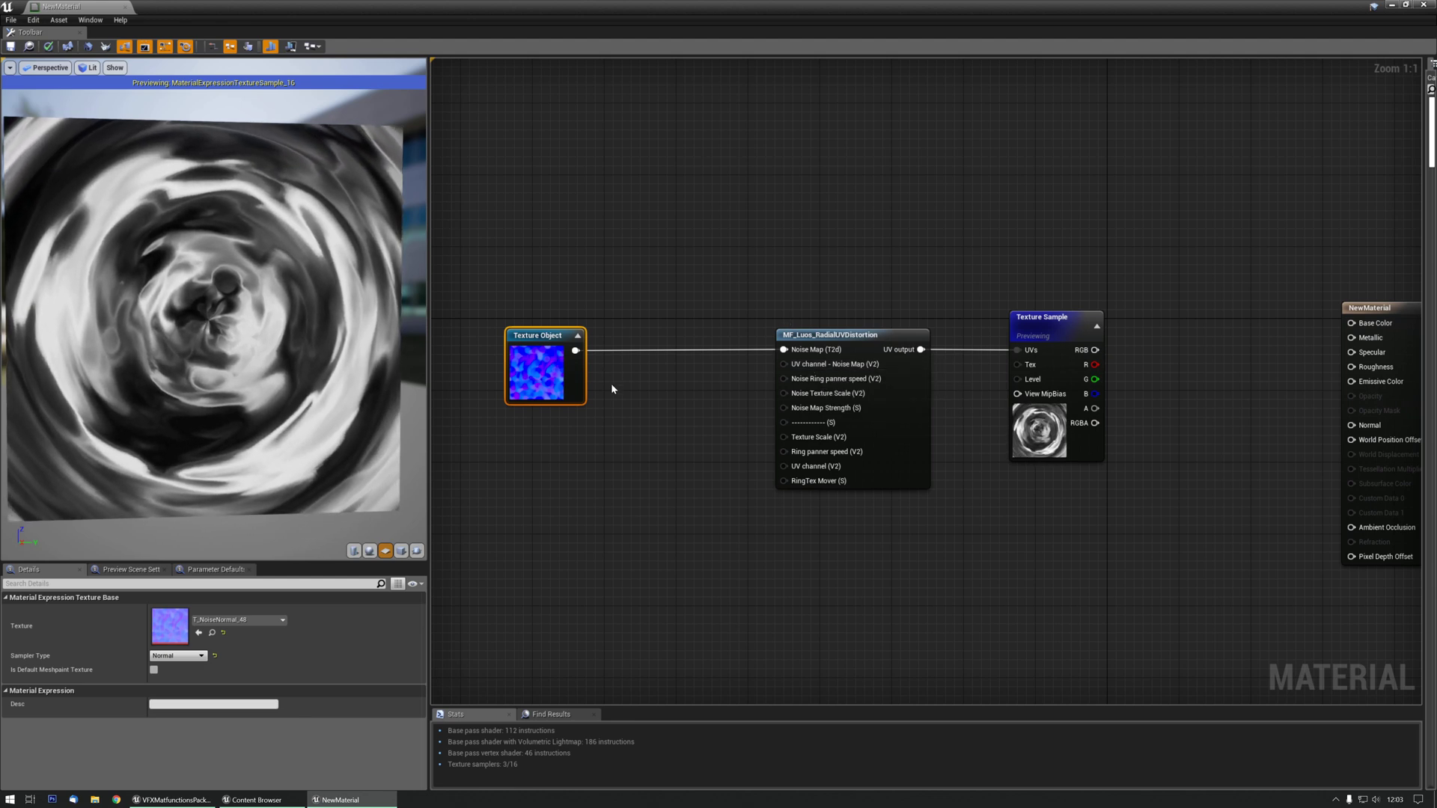
{"action": "right_click_drag", "start_coordinate": [644, 407], "coordinate": [598, 411]}
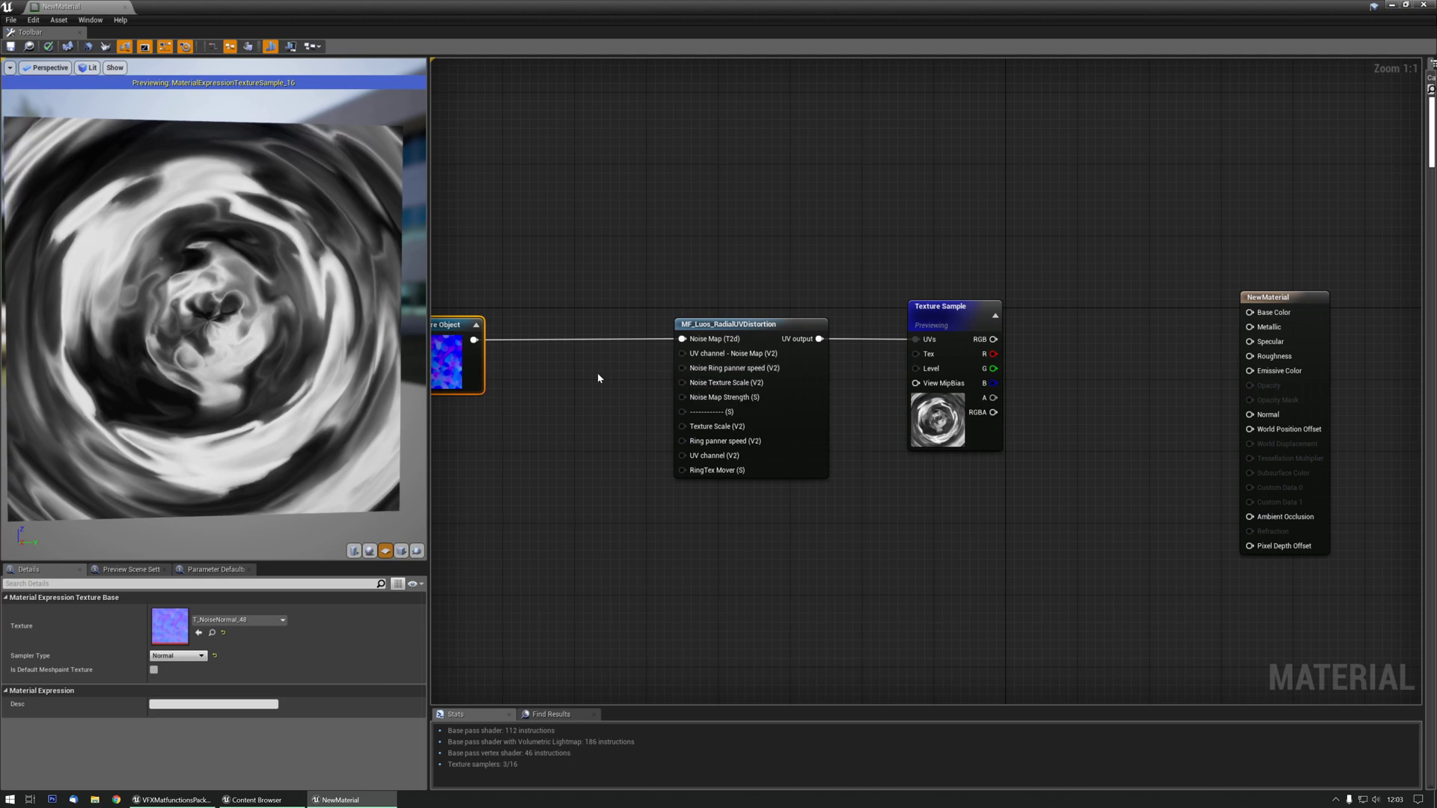
Step: Add a Constant2Vector feeding the function's Noise Ring panner speed input and set its R value to 1
{"action": "left_click", "coordinate": [567, 370]}
{"action": "left_click", "coordinate": [568, 370]}
{"action": "left_click_drag", "start_coordinate": [592, 394], "coordinate": [692, 376]}
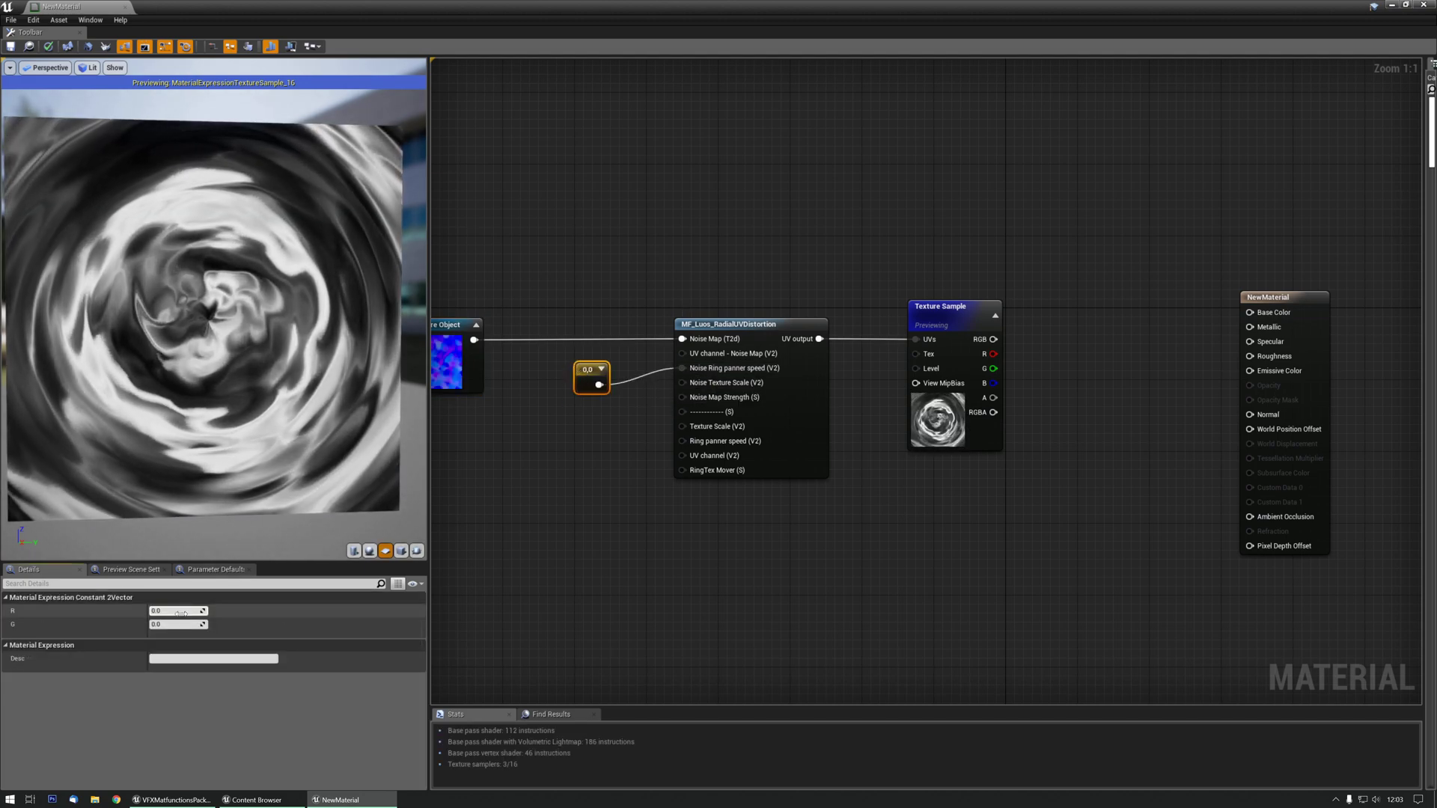
{"action": "type", "text": "1"}
{"action": "key", "text": "Return"}
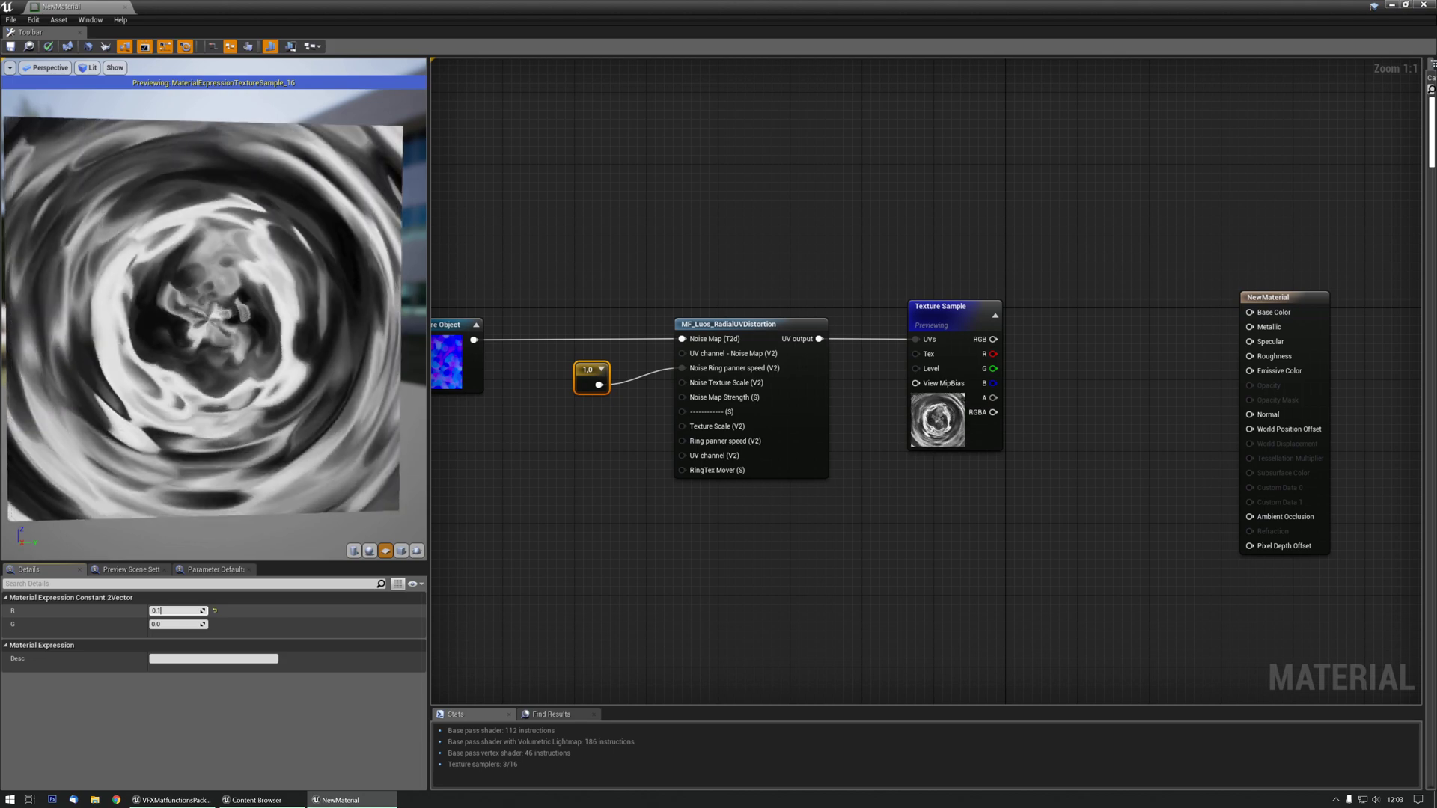
Step: Set the panner speed constant's R to 0.1, and try G at 1 before changing it to 0.3
{"action": "type", "text": "0.1"}
{"action": "key", "text": "Return"}
{"action": "key", "text": "Tab"}
{"action": "type", "text": "1"}
{"action": "key", "text": "Return"}
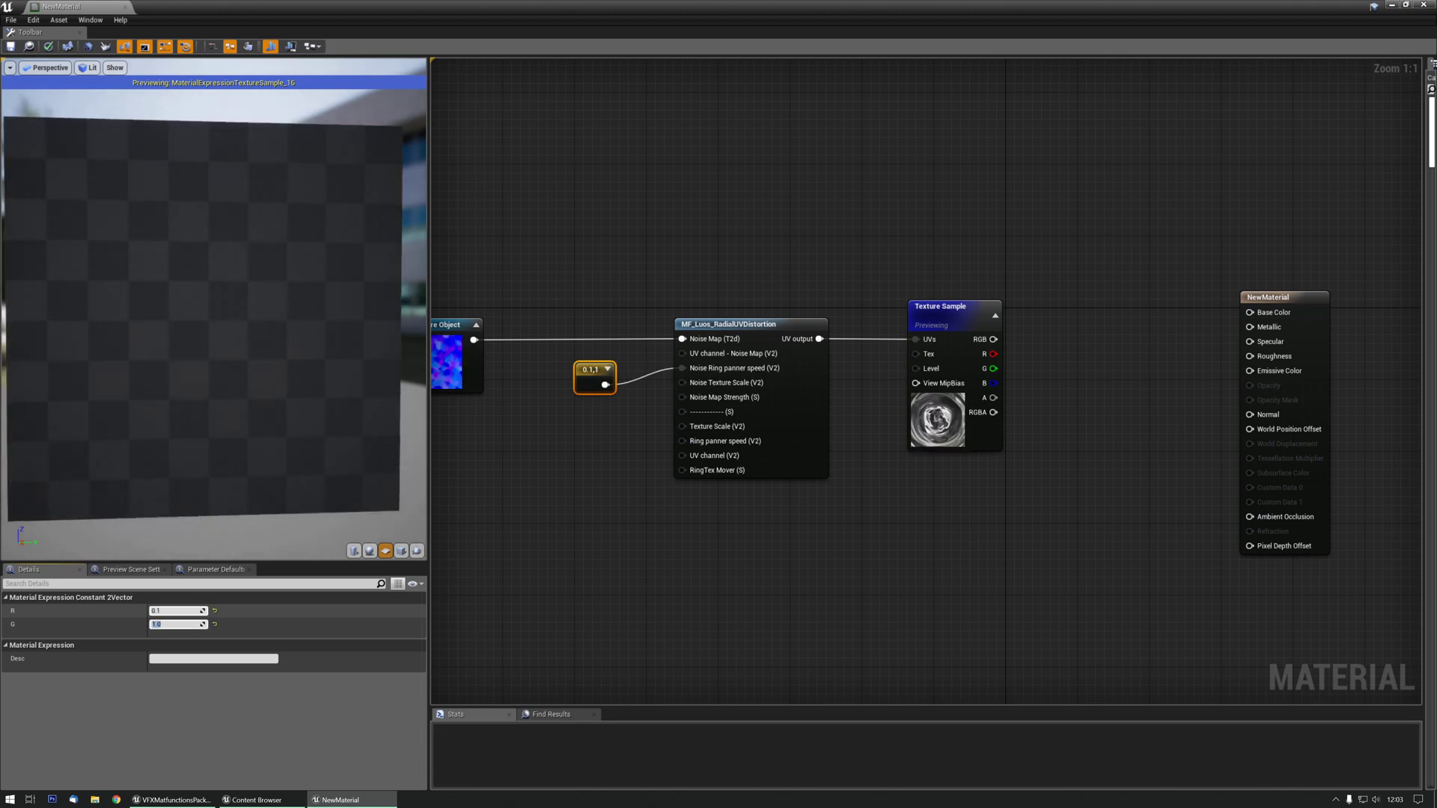
{"action": "type", "text": "0"}
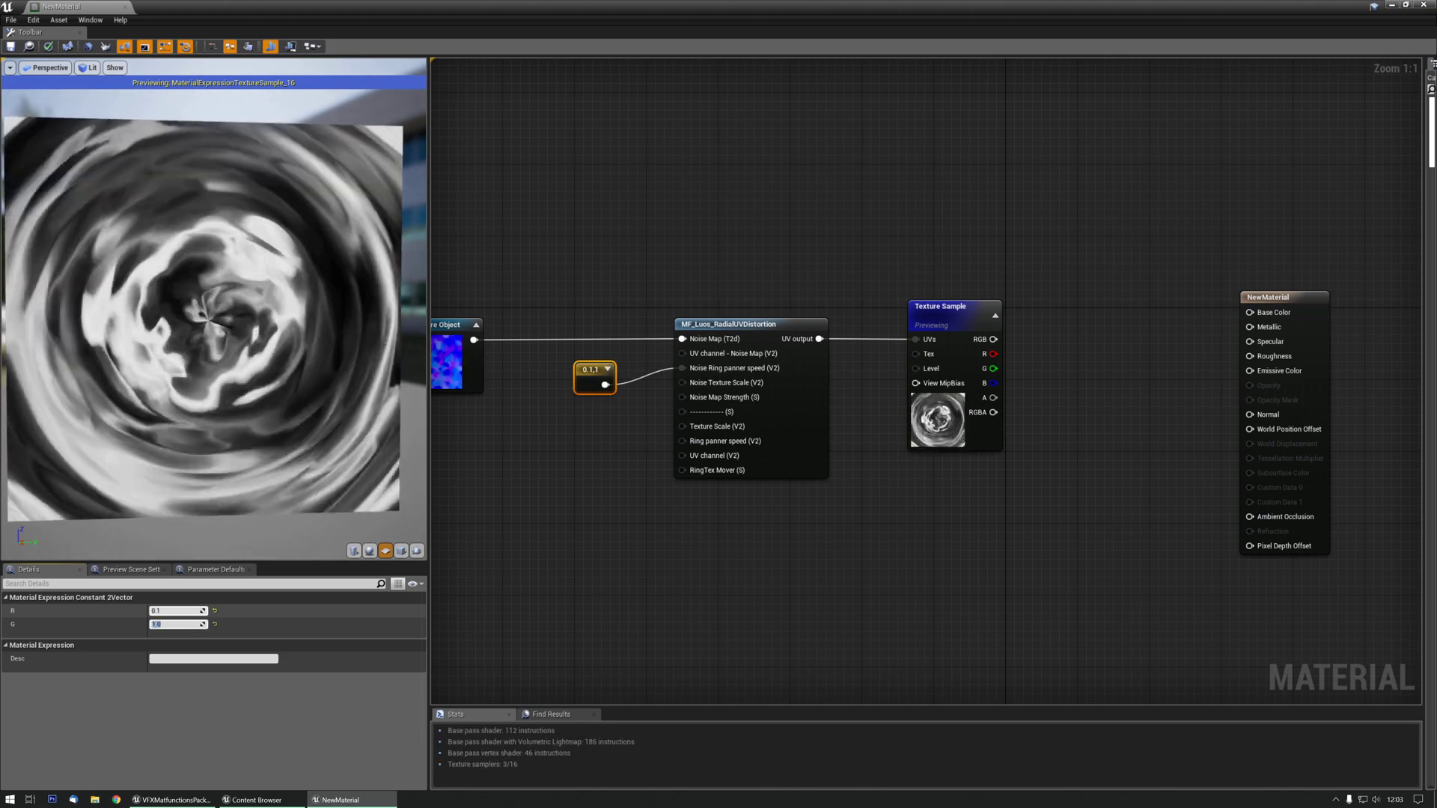
{"action": "type", "text": ".3"}
{"action": "key", "text": "Return"}
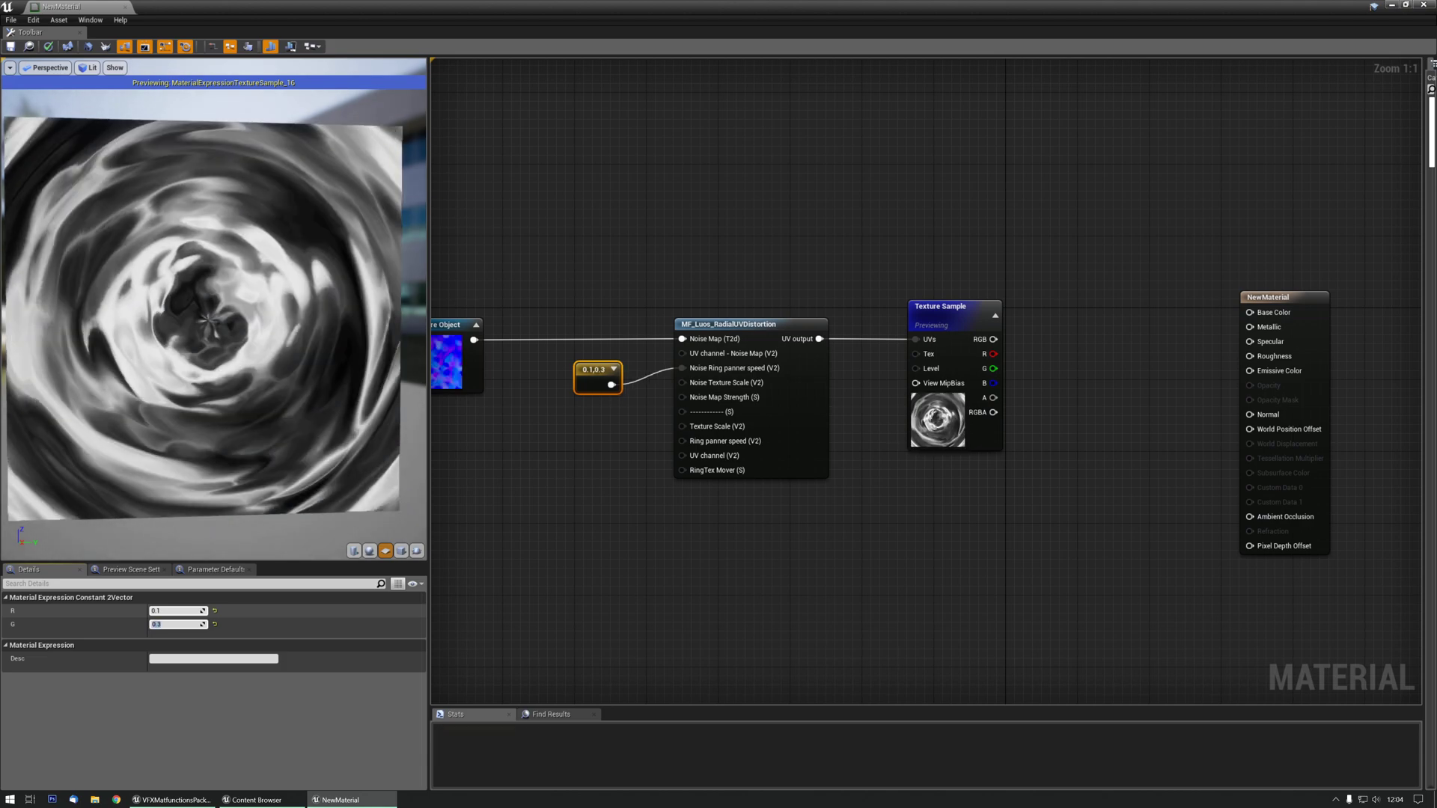
Step: Reverse the noise ring's panning by setting the panner speed constant's R to 0 and G to -0.3
{"action": "left_click", "coordinate": [175, 611]}
{"action": "type", "text": "0"}
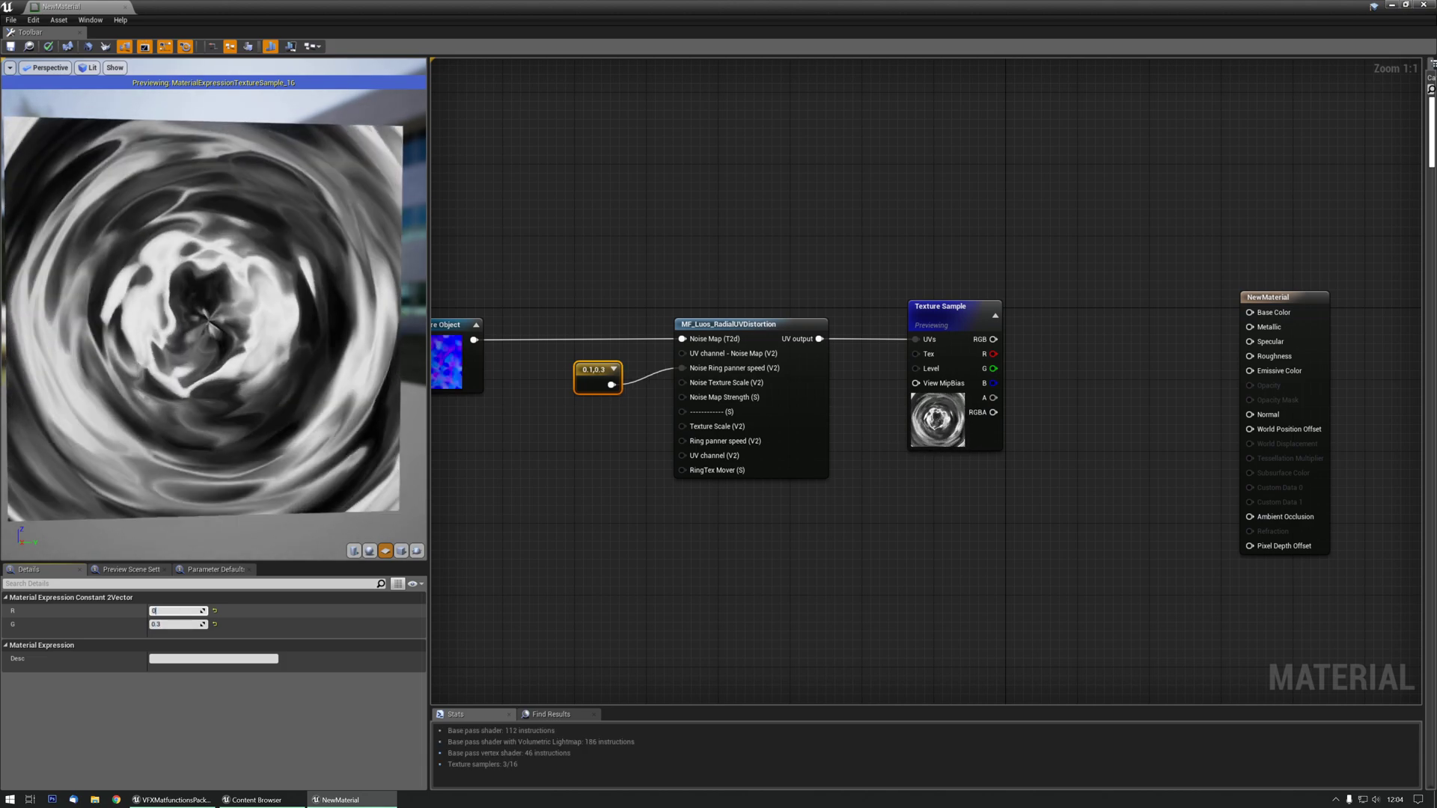
{"action": "key", "text": "Return"}
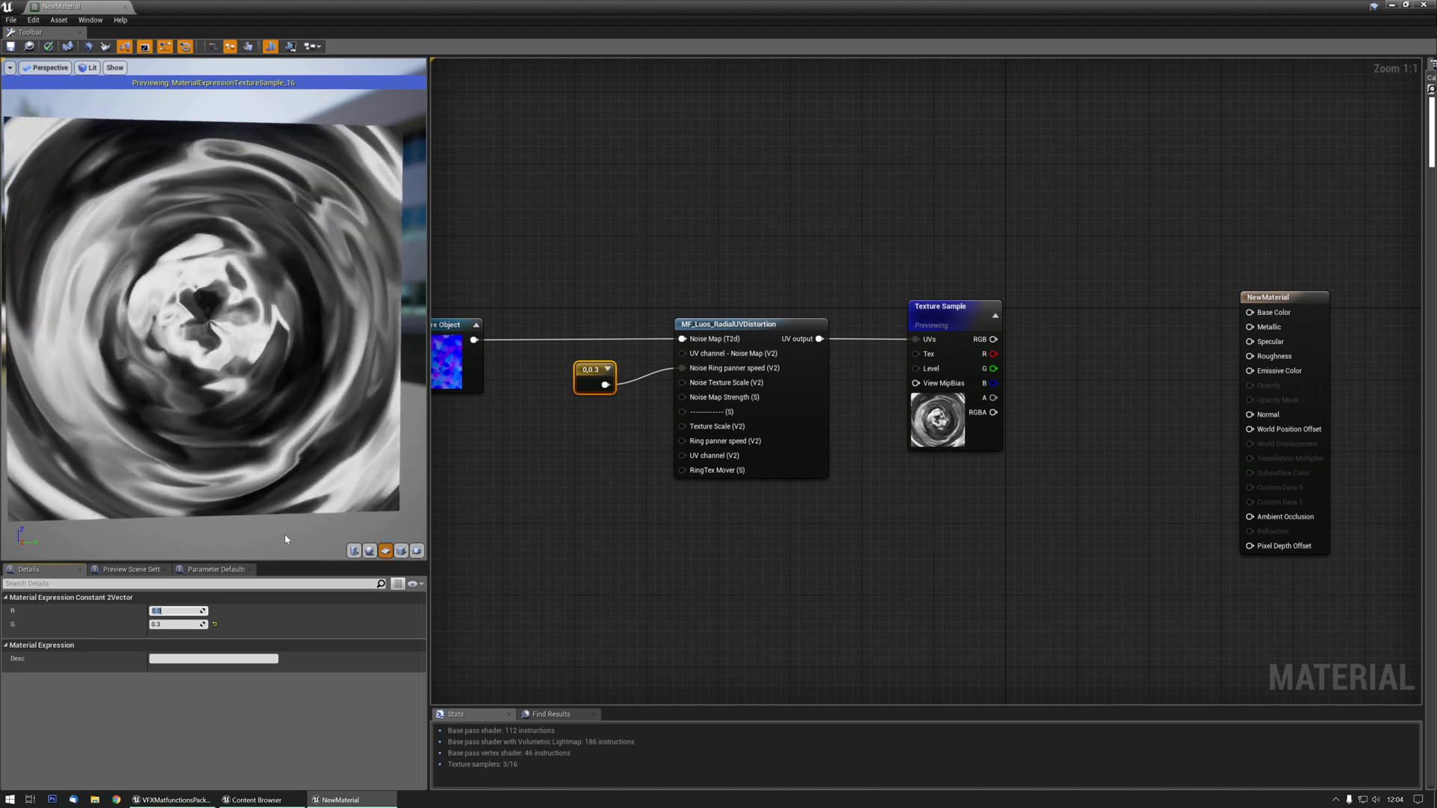
{"action": "left_click", "coordinate": [177, 627]}
{"action": "left_click", "coordinate": [178, 624]}
{"action": "type", "text": "-0"}
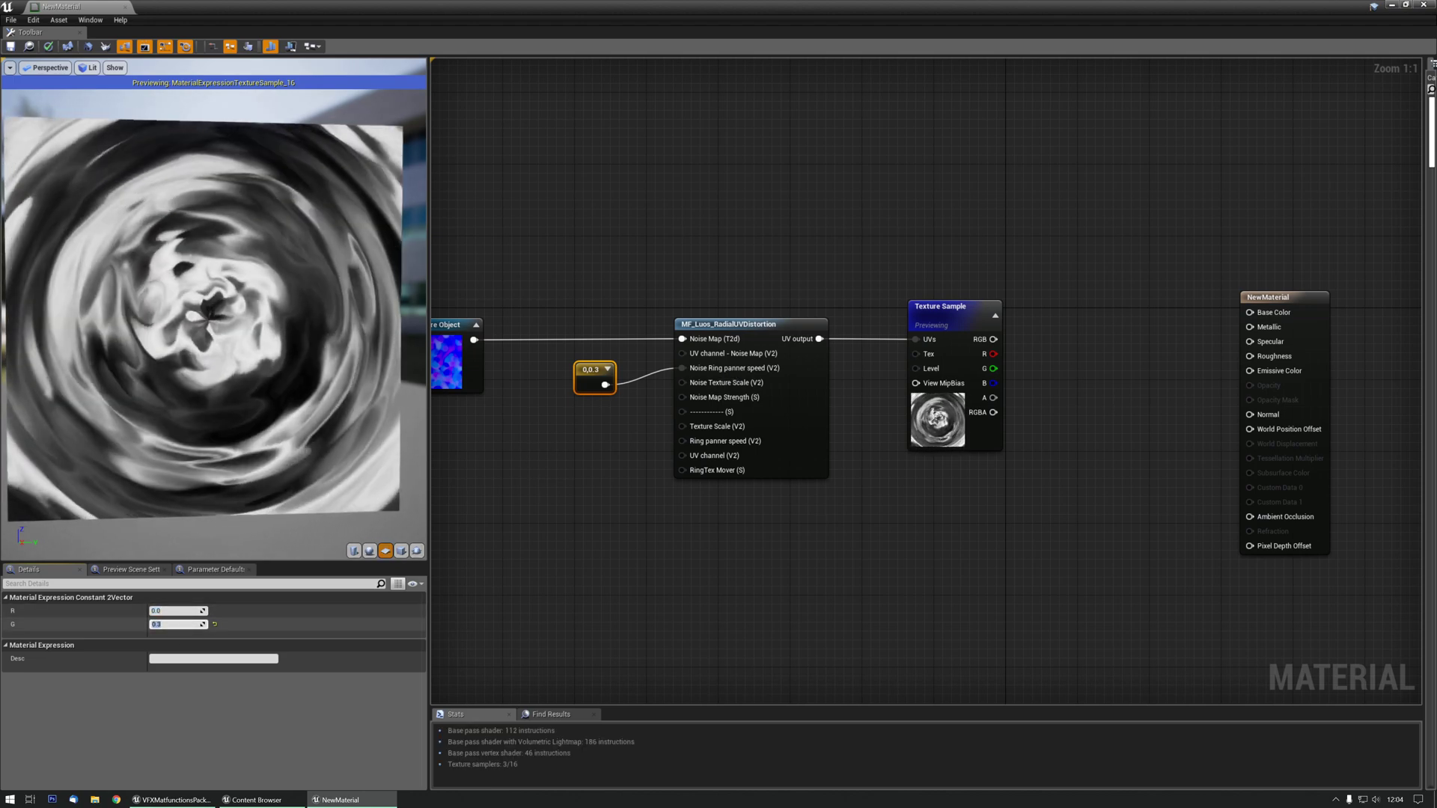
{"action": "type", "text": ".3"}
{"action": "key", "text": "Return"}
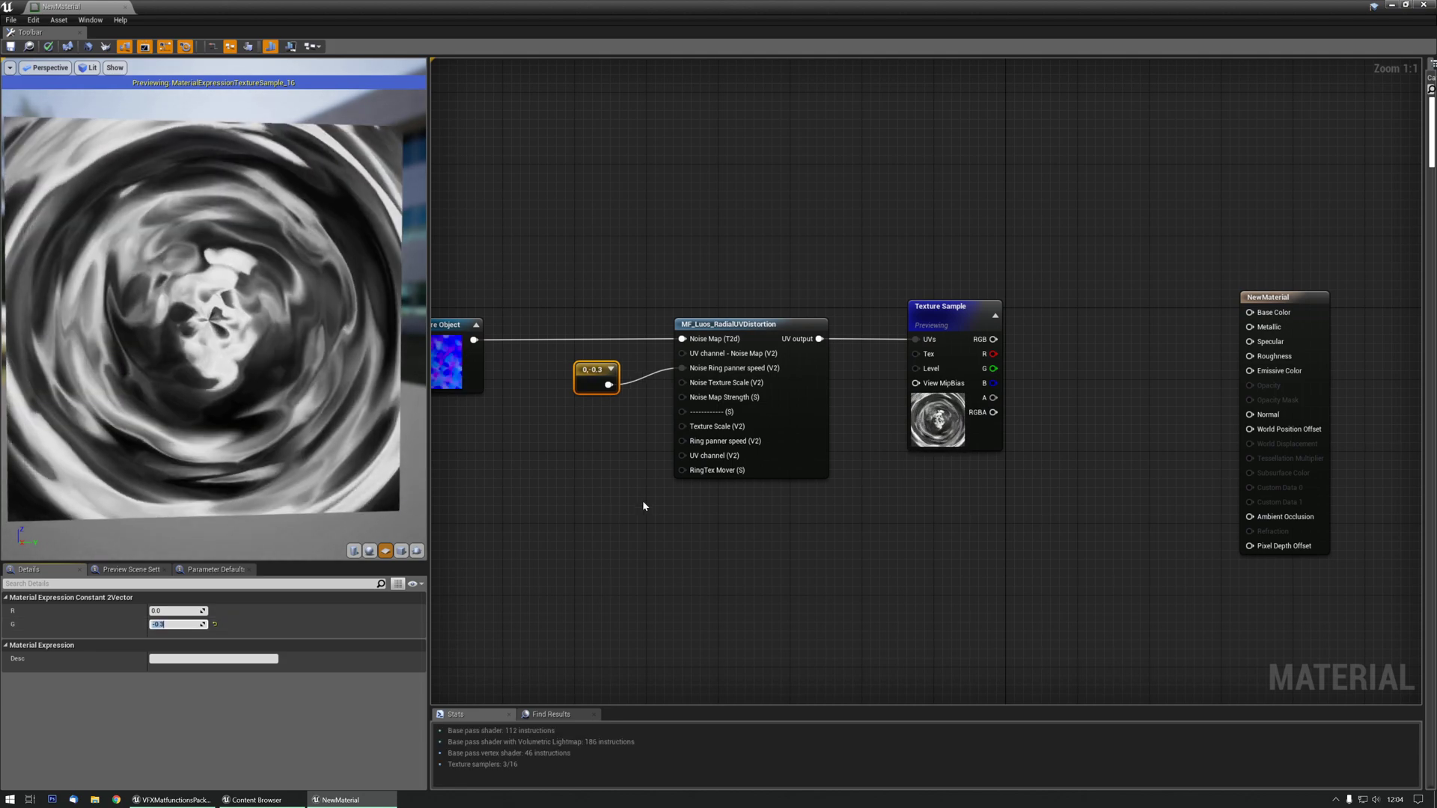
Step: Delete the Constant2Vector that feeds the Noise Ring panner speed input
{"action": "right_click_drag", "start_coordinate": [581, 383], "coordinate": [631, 376]}
{"action": "left_click_drag", "start_coordinate": [631, 376], "coordinate": [608, 374]}
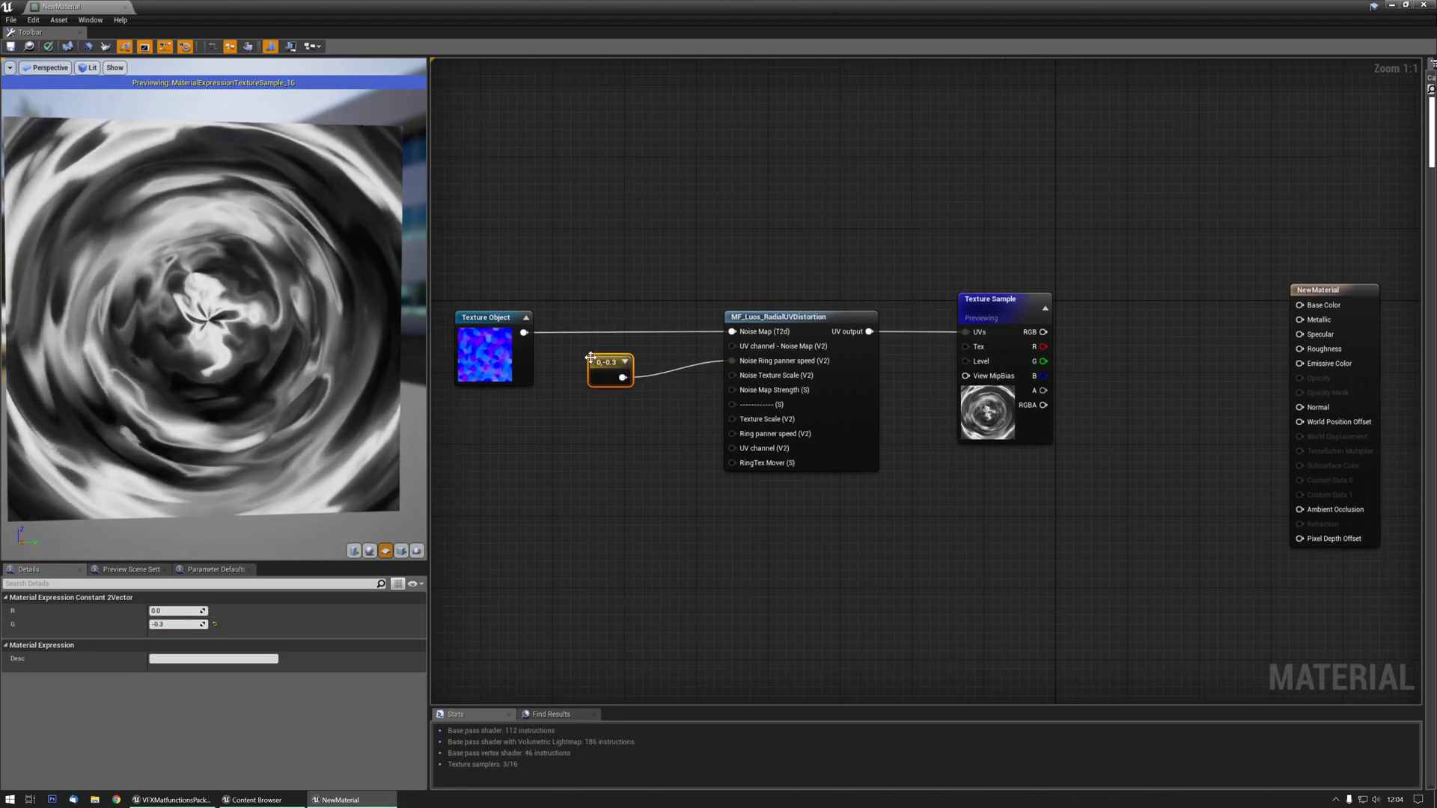
{"action": "key", "text": "Delete"}
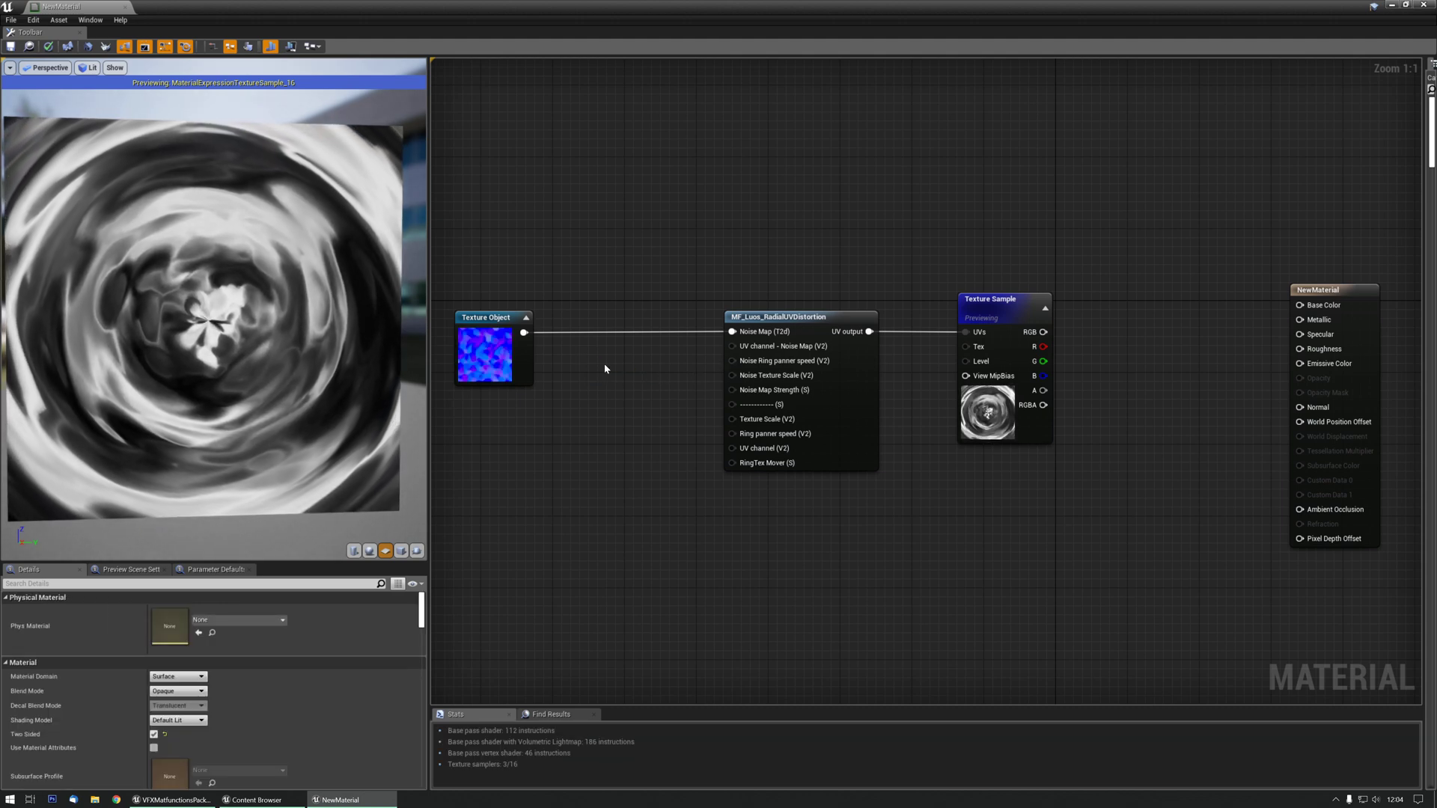
Step: Add a new Constant2Vector between the Texture Object and the function, and connect it to Noise Texture Scale
{"action": "left_click", "coordinate": [604, 372]}
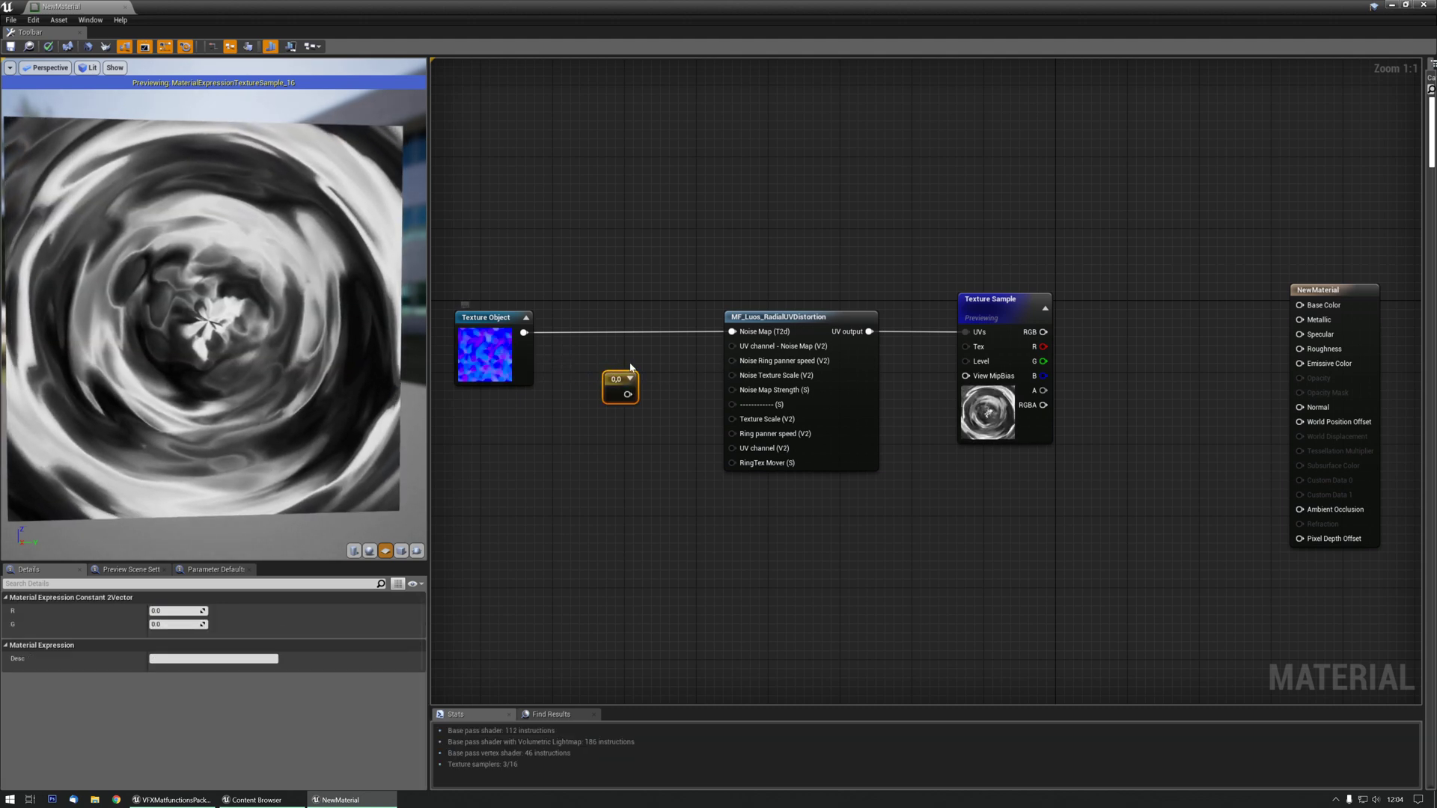
{"action": "left_click", "coordinate": [483, 345]}
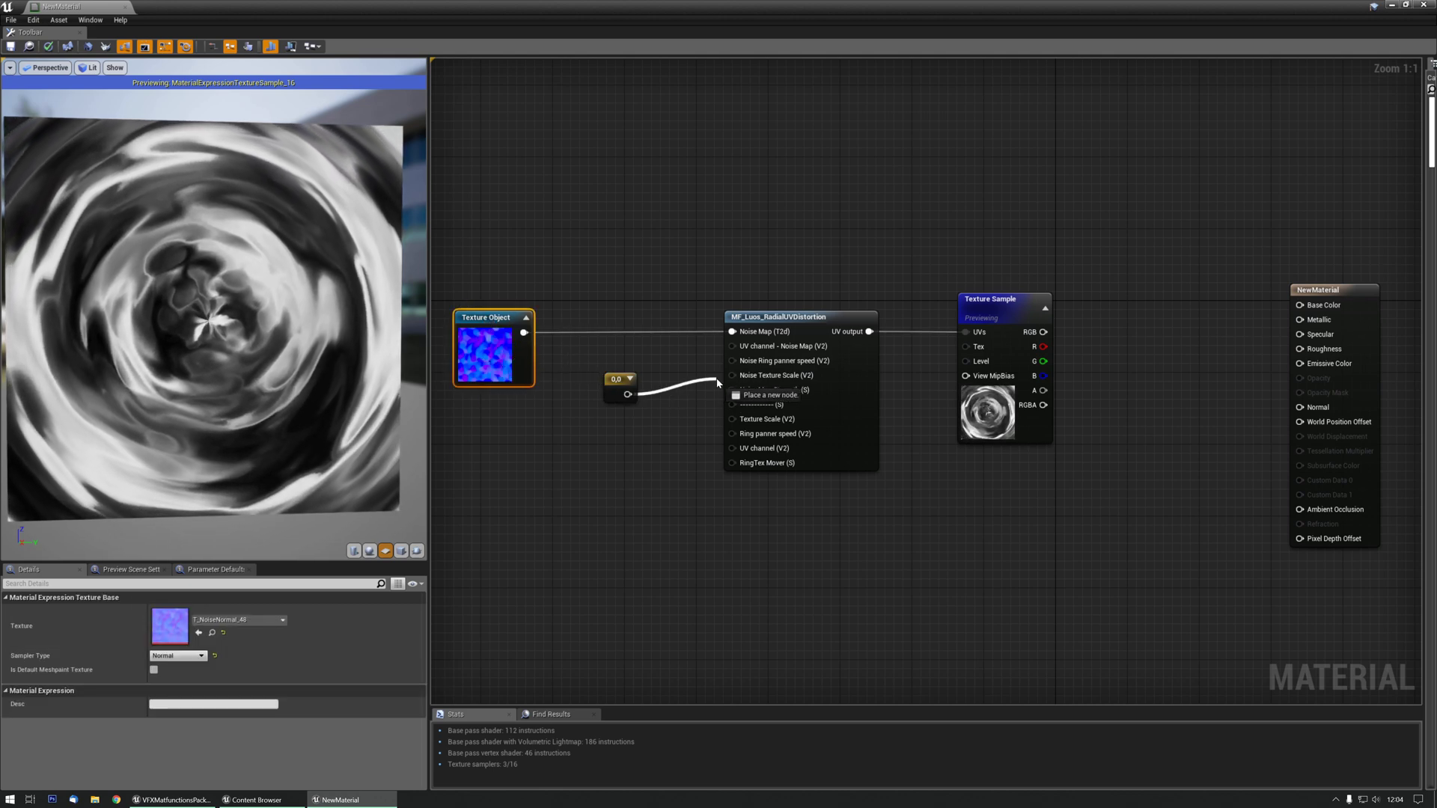
{"action": "left_click_drag", "start_coordinate": [735, 379], "coordinate": [734, 376]}
{"action": "left_click_drag", "start_coordinate": [609, 376], "coordinate": [612, 369]}
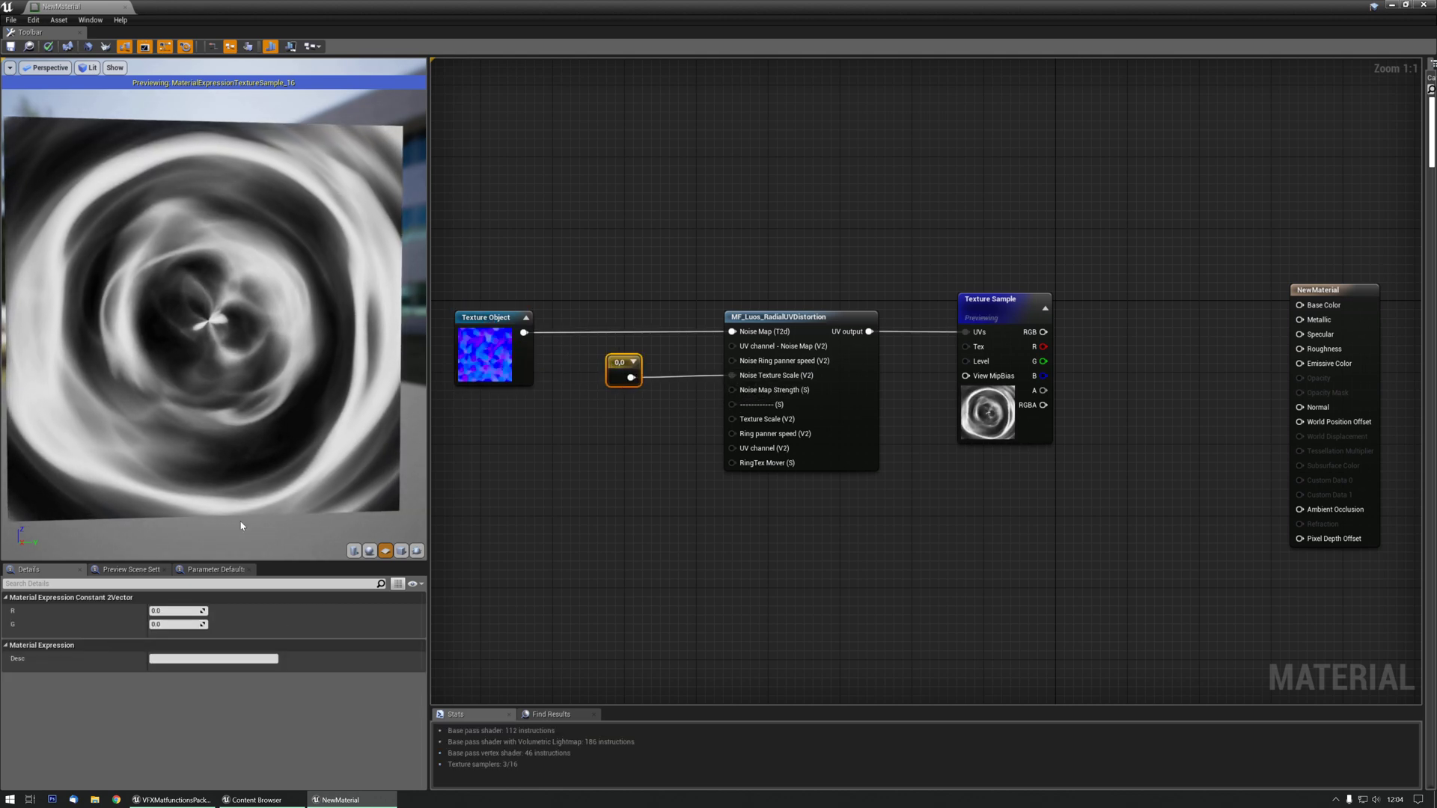
Step: Set both R and G of the noise texture scale constant to 1
{"action": "left_click", "coordinate": [177, 613]}
{"action": "type", "text": "1"}
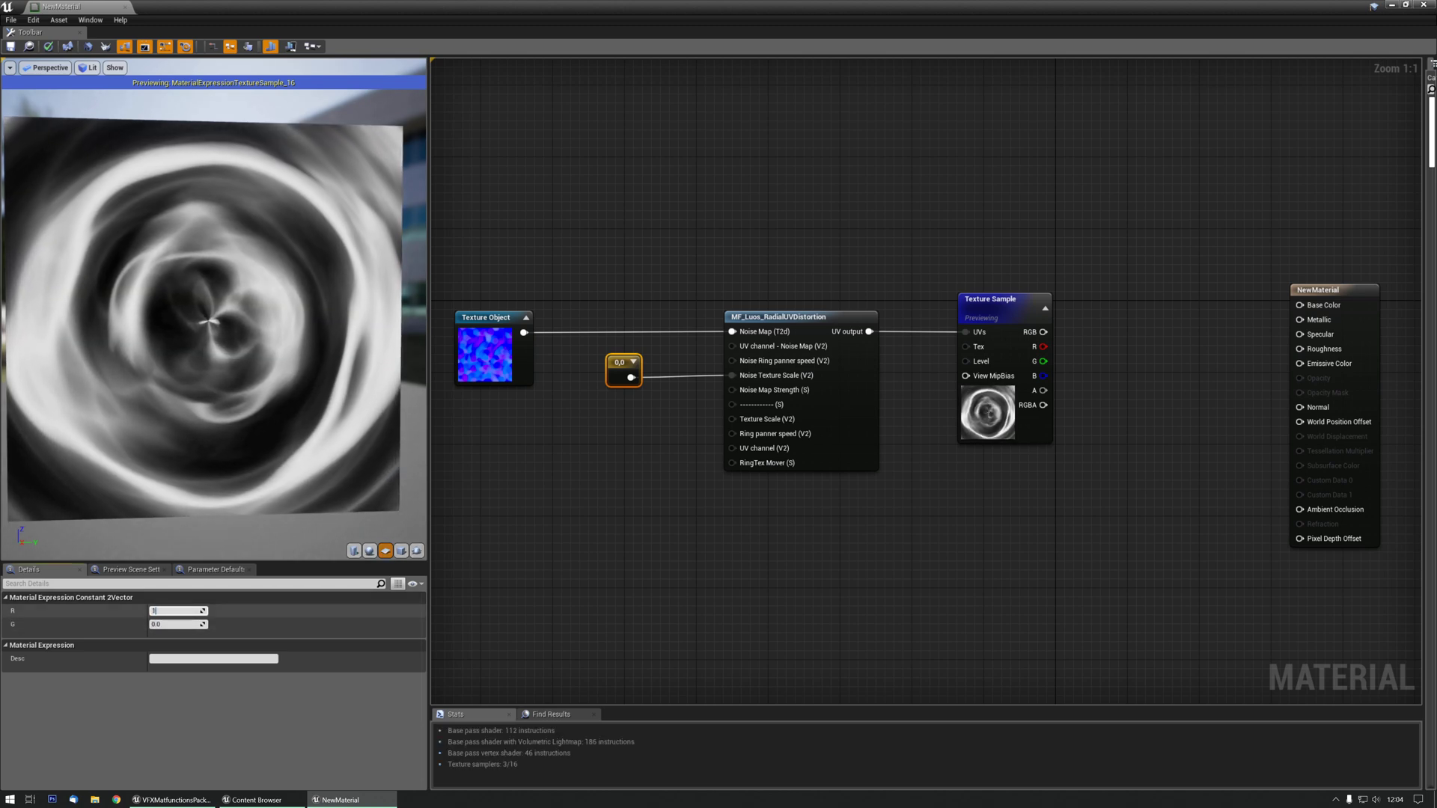
{"action": "key", "text": "Tab"}
{"action": "type", "text": "1"}
{"action": "key", "text": "Return"}
Step: Raise the noise texture scale constant's R value through 2 and 3 up to 4
{"action": "left_click", "coordinate": [176, 611]}
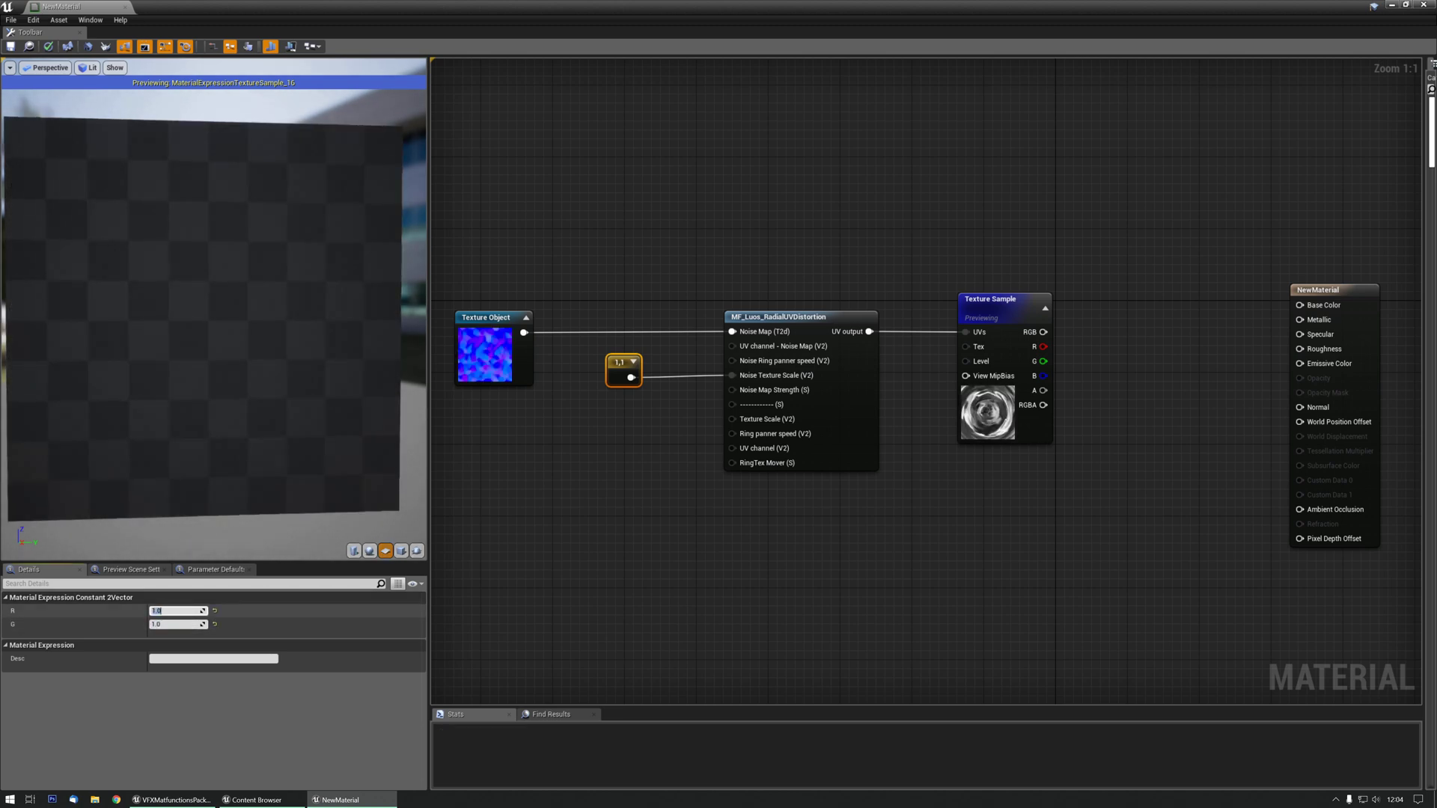
{"action": "type", "text": "2"}
{"action": "key", "text": "Return"}
{"action": "type", "text": "3"}
{"action": "key", "text": "Return"}
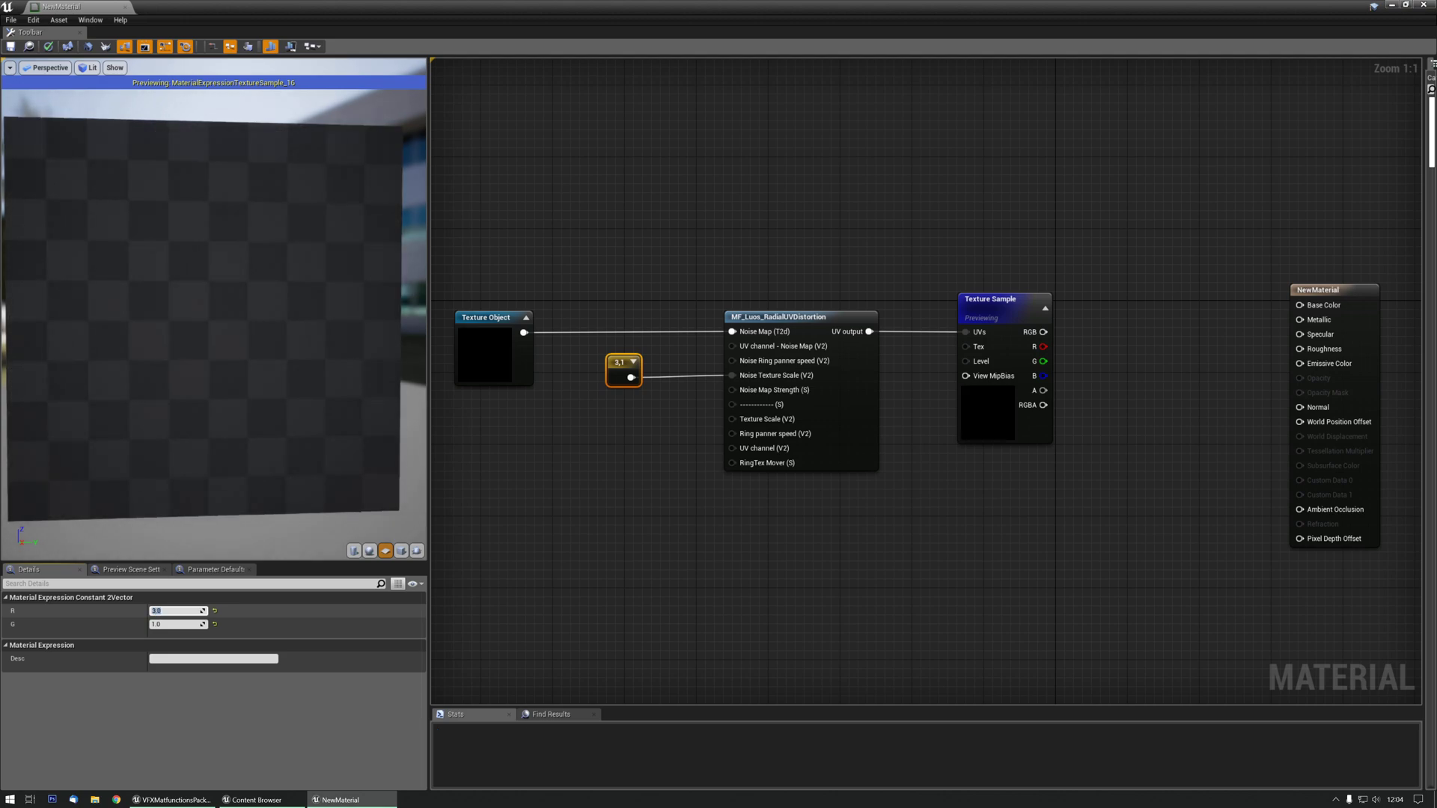
{"action": "type", "text": "4"}
{"action": "key", "text": "Return"}
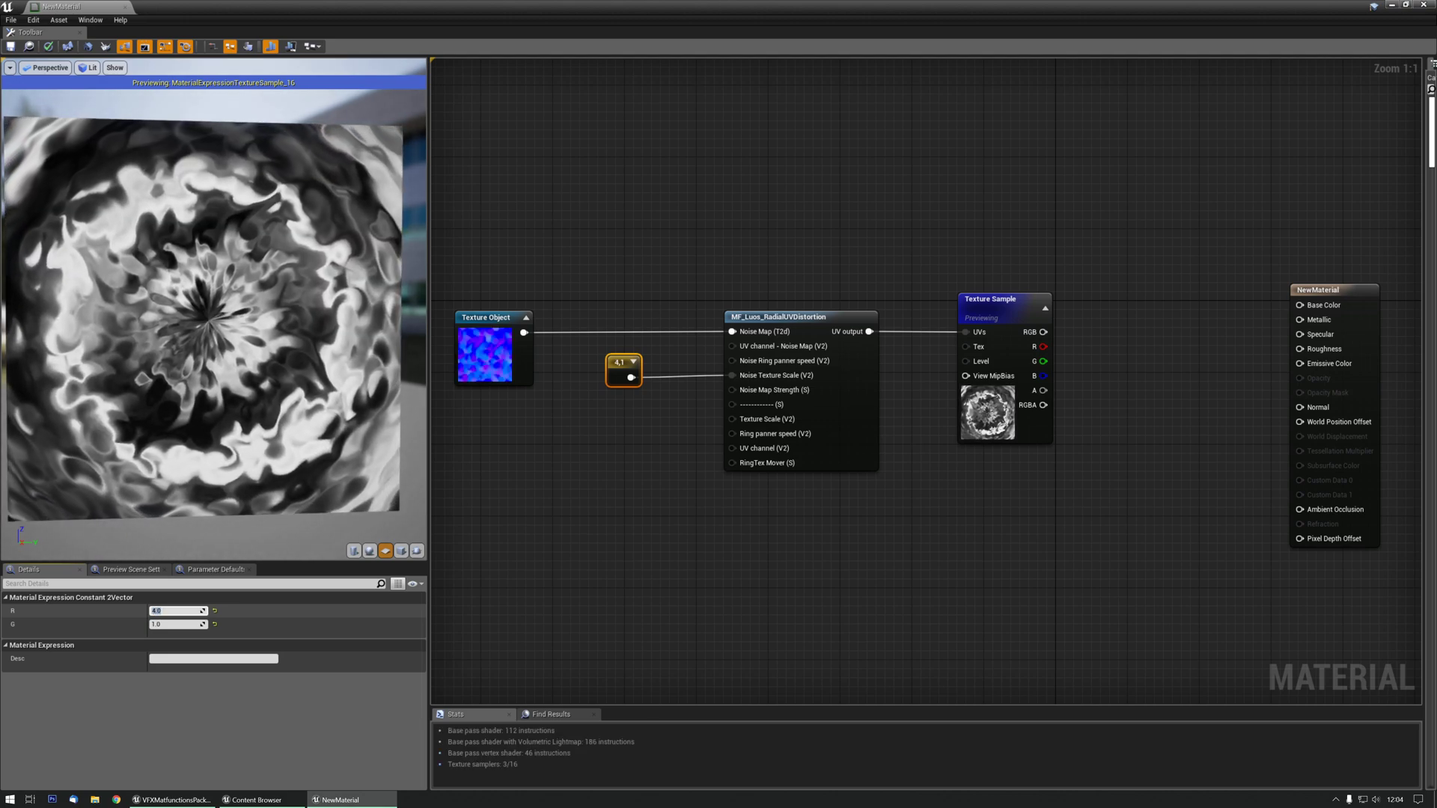
Step: Inspect the distortion preview up close and set the noise texture scale constant's G value to 4
{"action": "right_click_drag", "start_coordinate": [186, 329], "coordinate": [197, 366]}
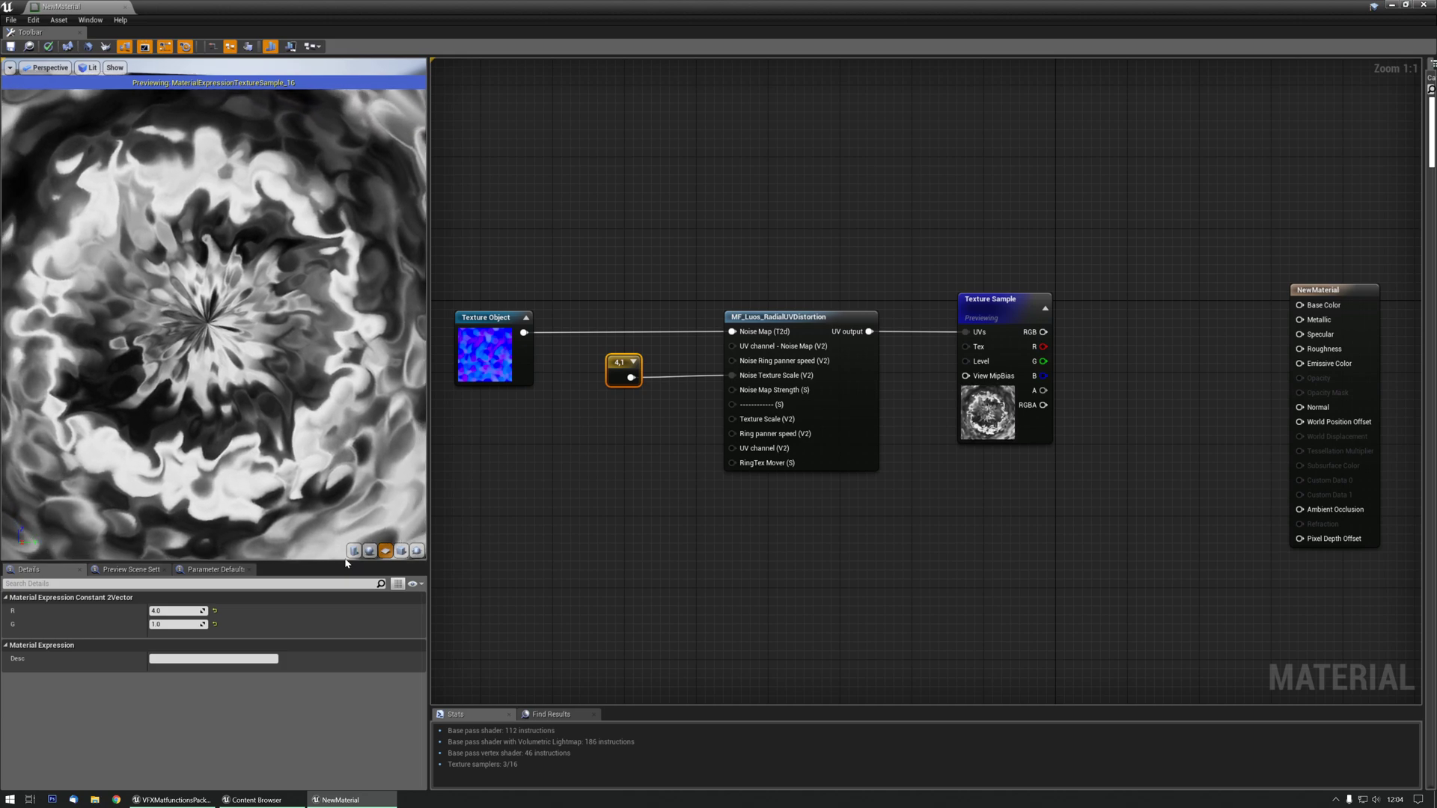
{"action": "left_click", "coordinate": [178, 624]}
{"action": "type", "text": "4"}
{"action": "key", "text": "Return"}
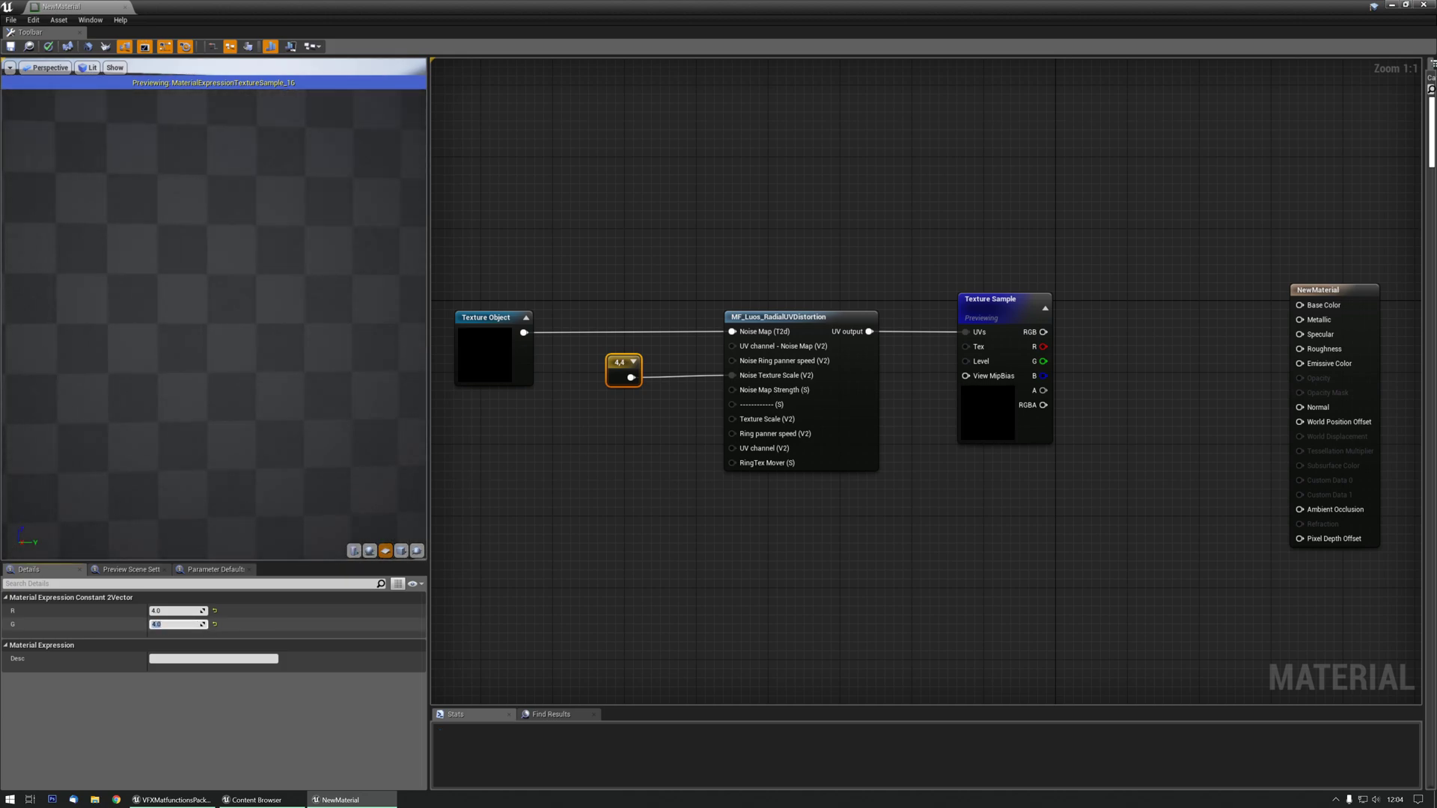
{"action": "scroll", "coordinate": [237, 415], "scroll_direction": "down", "scroll_amount": 2}
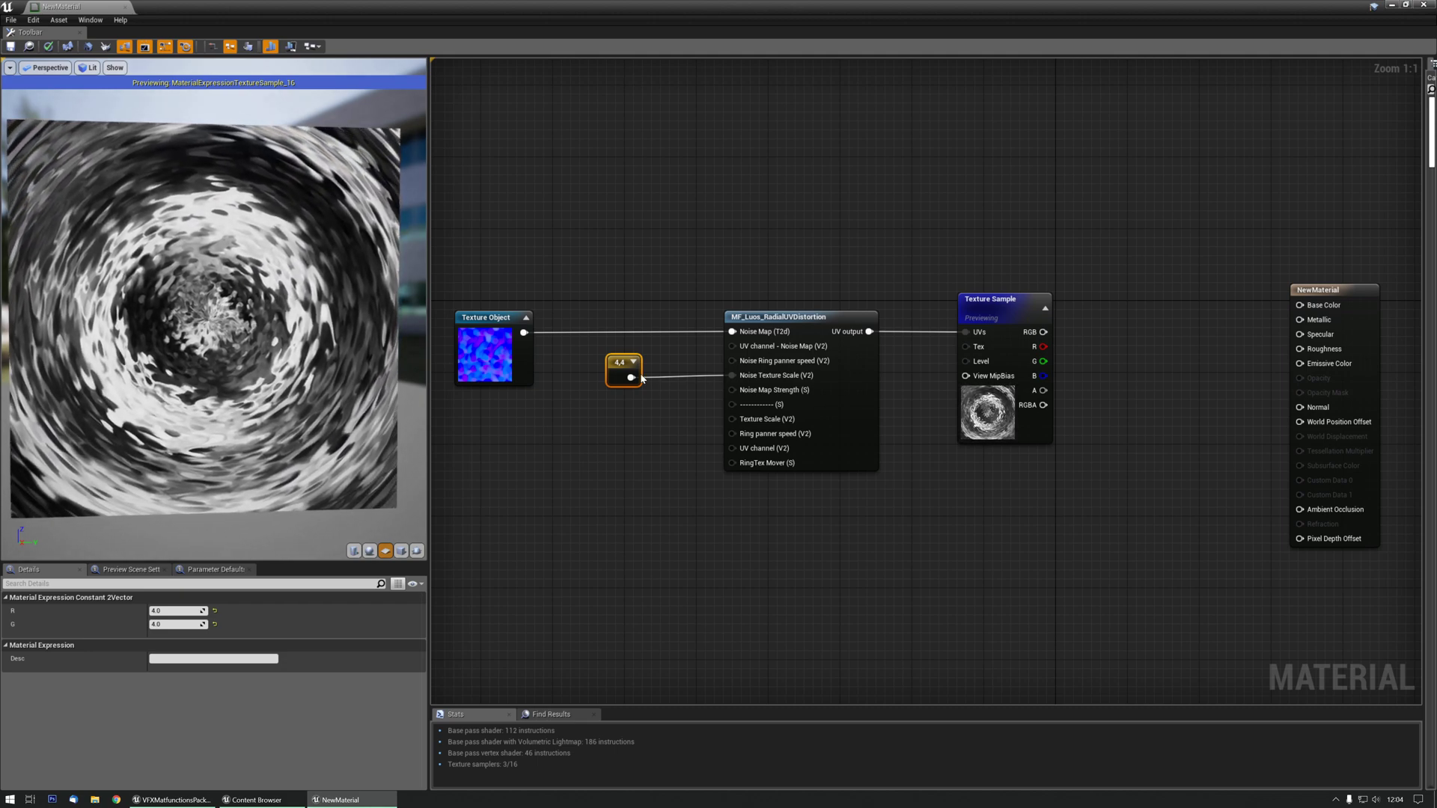
Step: Reset the constant feeding Noise Texture Scale to 1 in both R and G
{"action": "left_click", "coordinate": [182, 611]}
{"action": "type", "text": "1"}
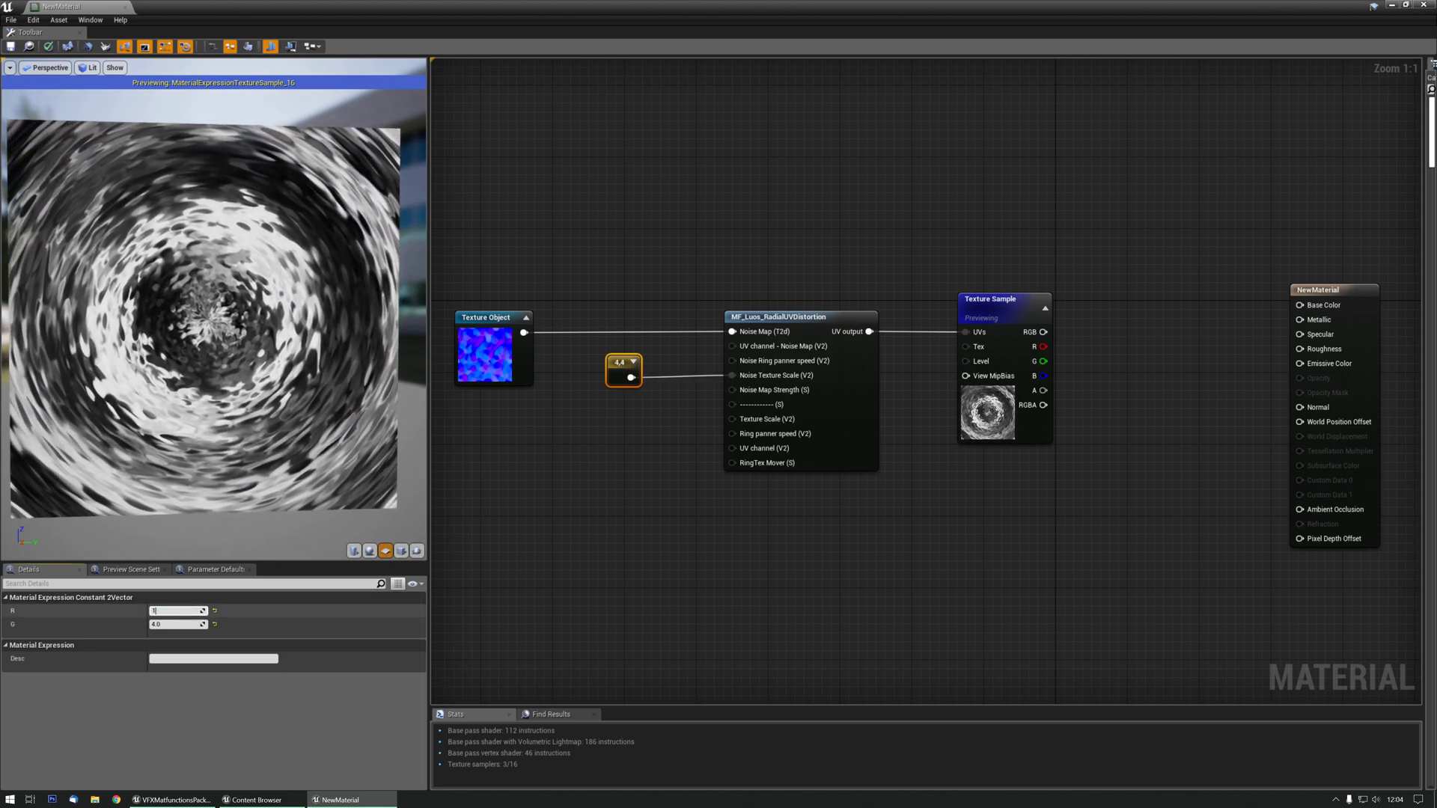
{"action": "key", "text": "Tab"}
{"action": "type", "text": "1"}
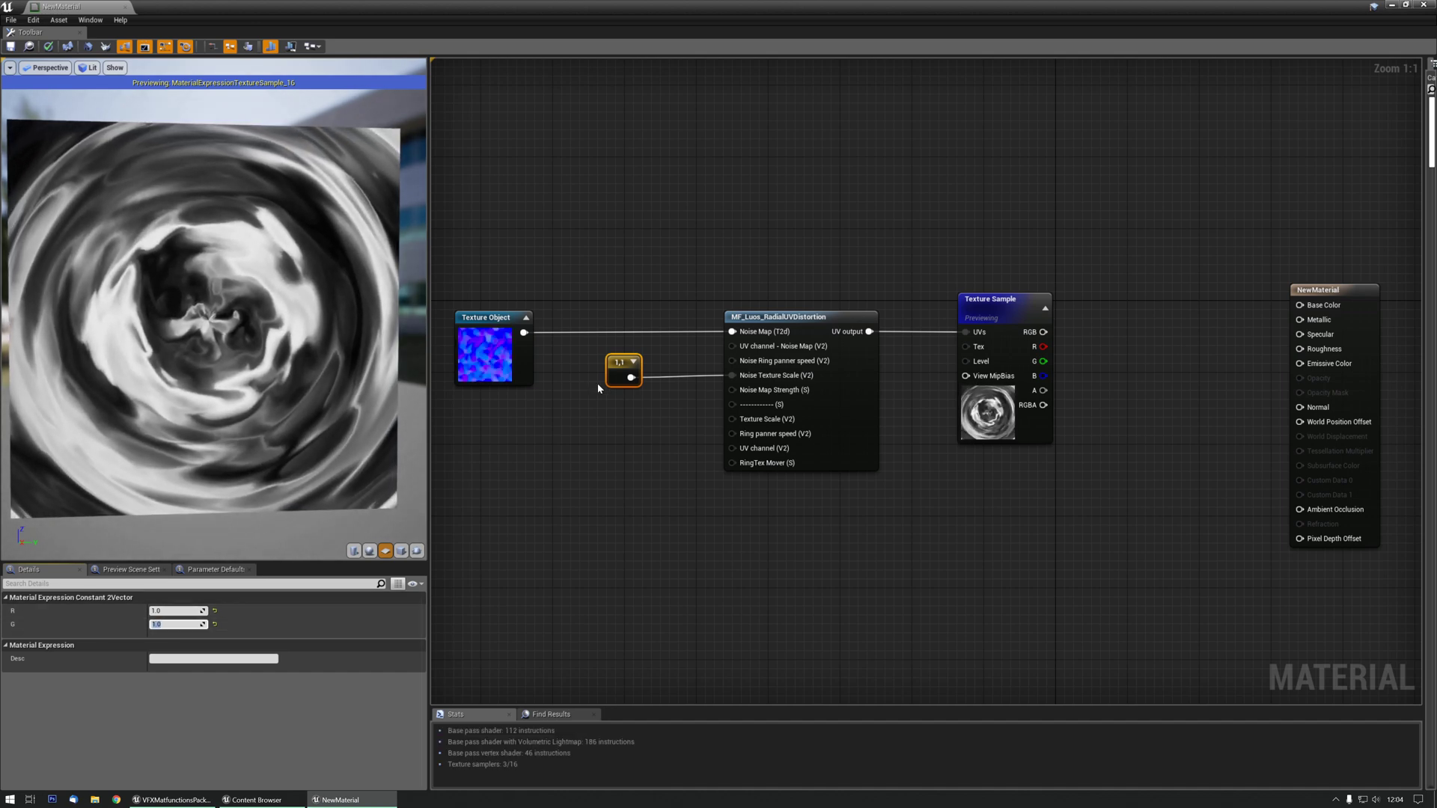
Step: Add a scalar Constant below the noise texture scale constant and connect it to Noise Map Strength
{"action": "left_click_drag", "start_coordinate": [618, 364], "coordinate": [608, 355]}
{"action": "left_click", "coordinate": [610, 404]}
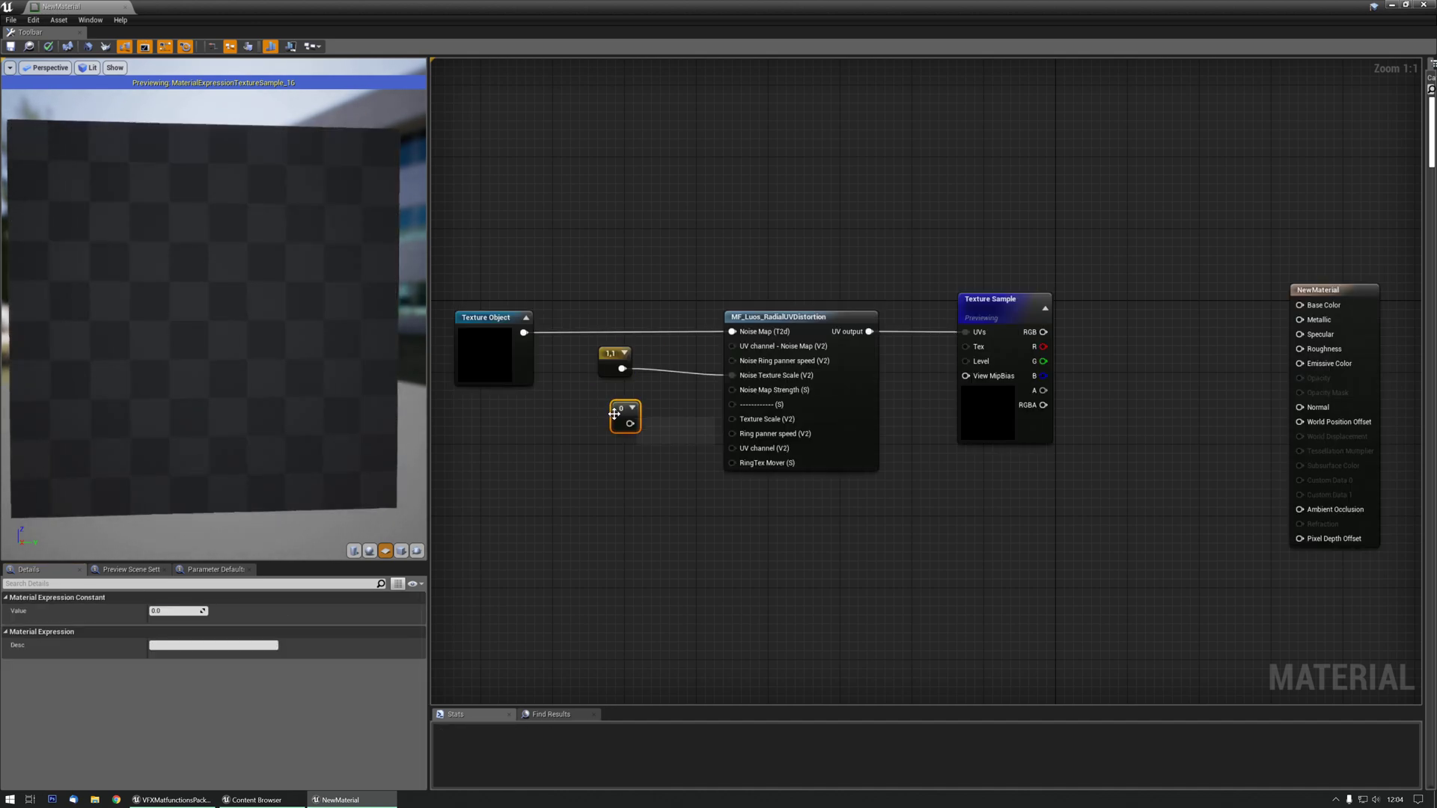
{"action": "left_click_drag", "start_coordinate": [631, 424], "coordinate": [732, 390]}
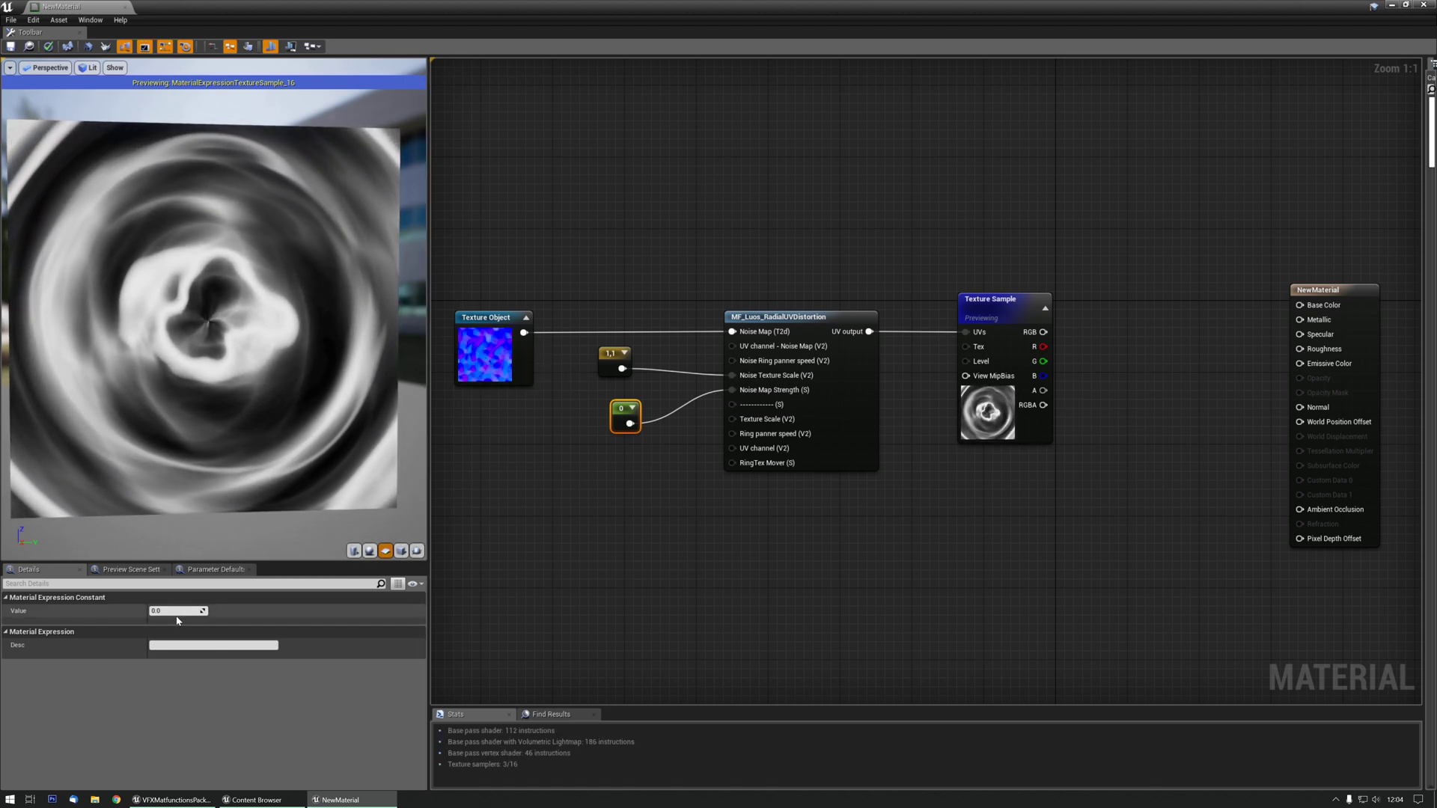
Step: Test the noise map strength constant at increasing values of 1, 2, 100 and 1000
{"action": "type", "text": "2"}
{"action": "key", "text": "Return"}
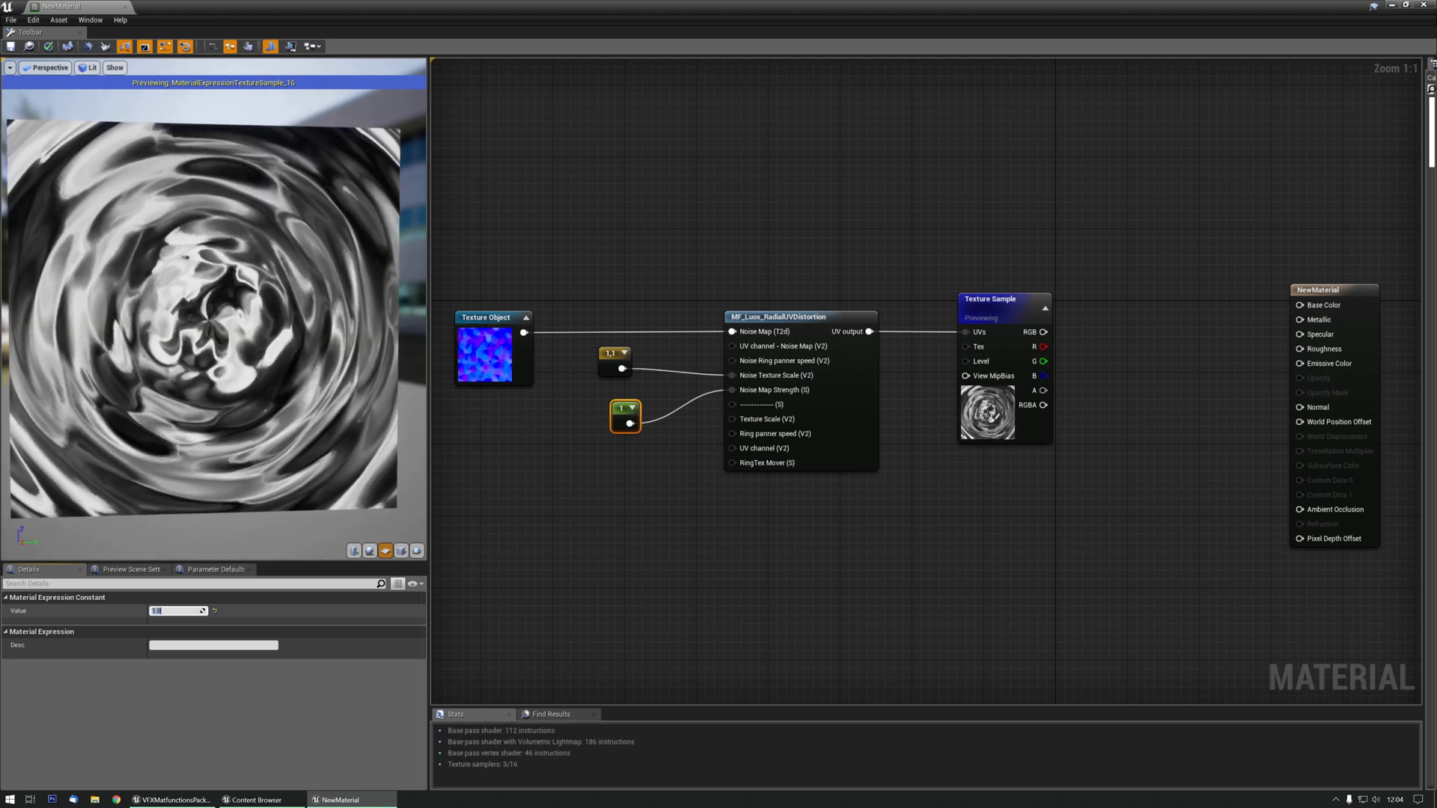
{"action": "type", "text": "100"}
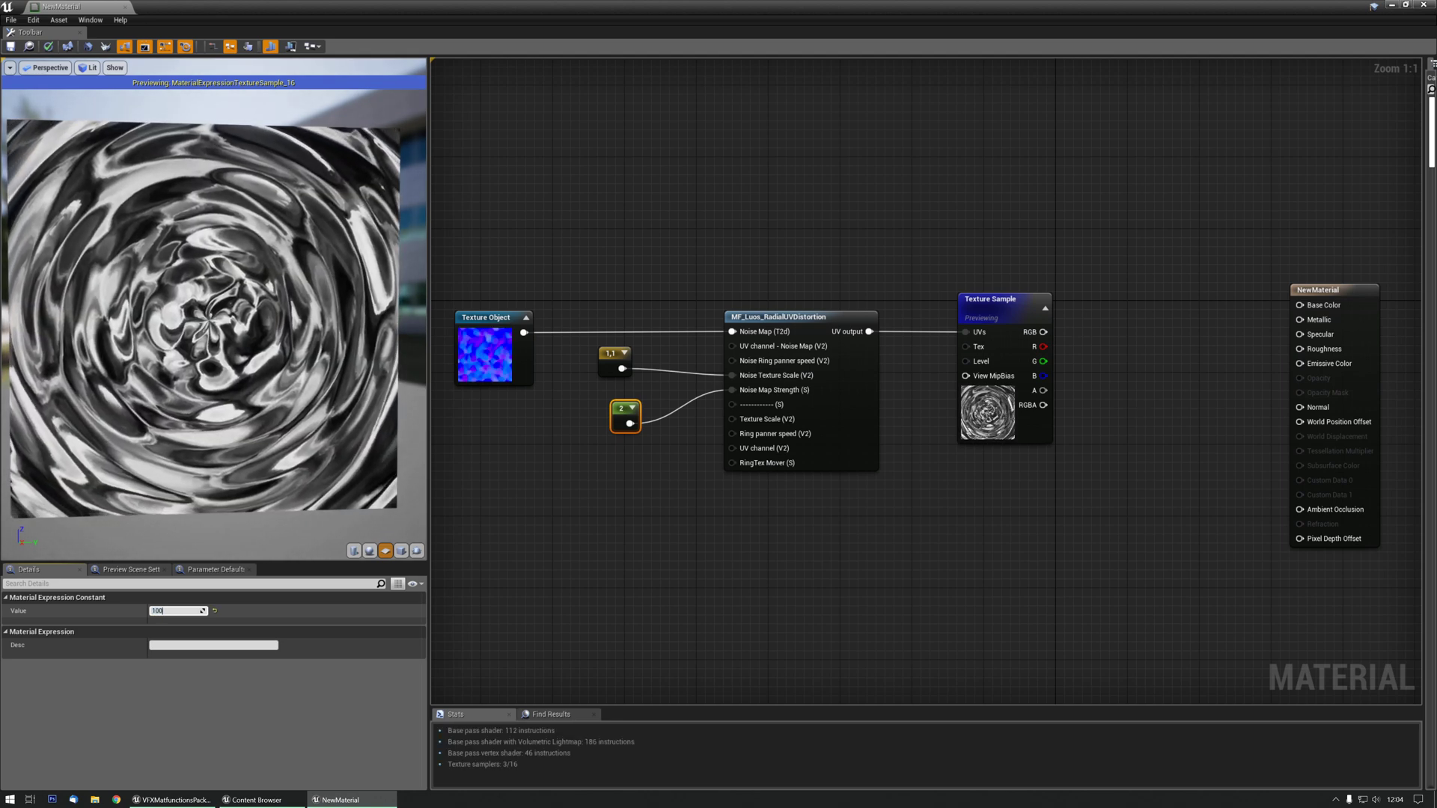
{"action": "key", "text": "Return"}
{"action": "type", "text": "1000"}
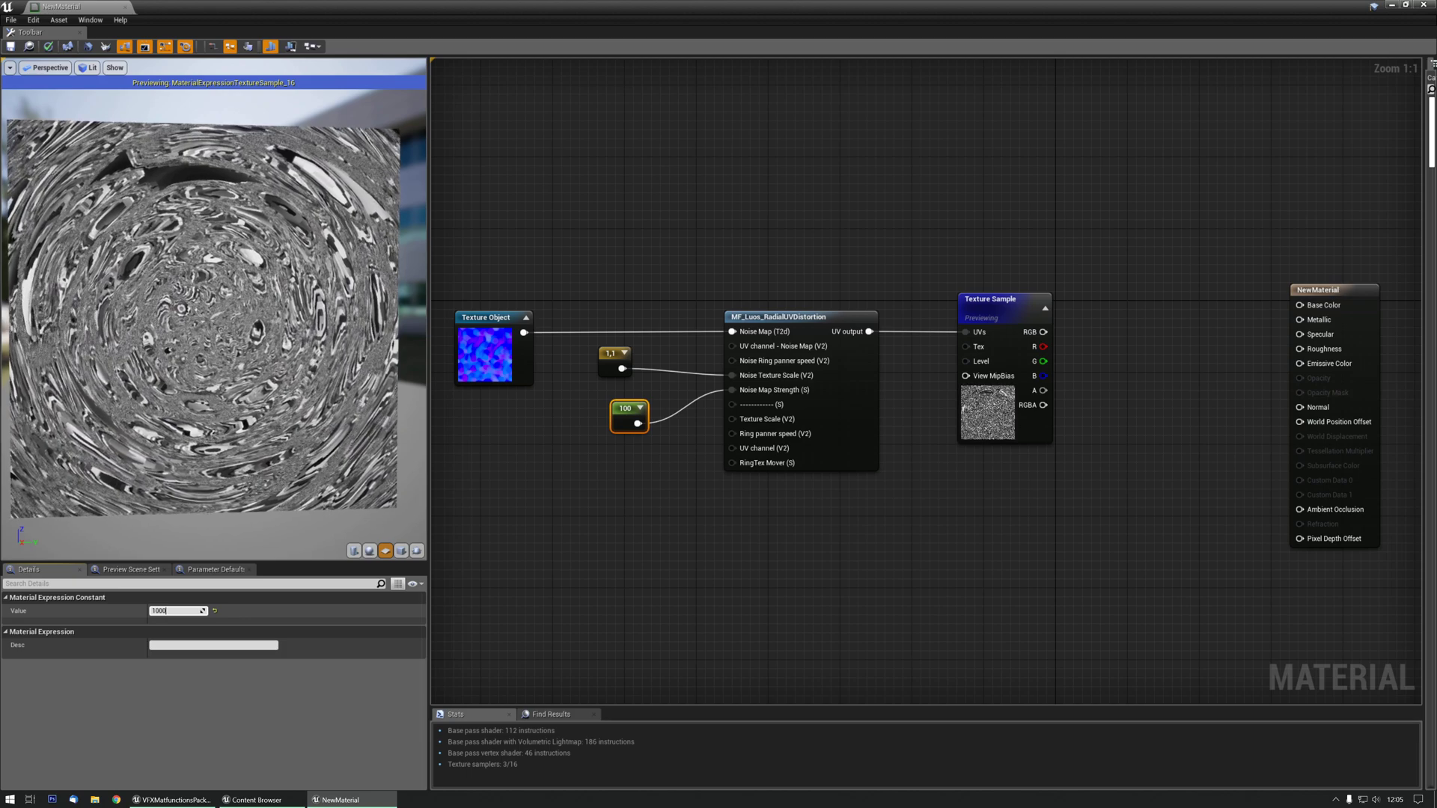
{"action": "key", "text": "Return"}
Step: Reduce the noise map strength constant to 0.01, and raise it to 0.02
{"action": "type", "text": "0"}
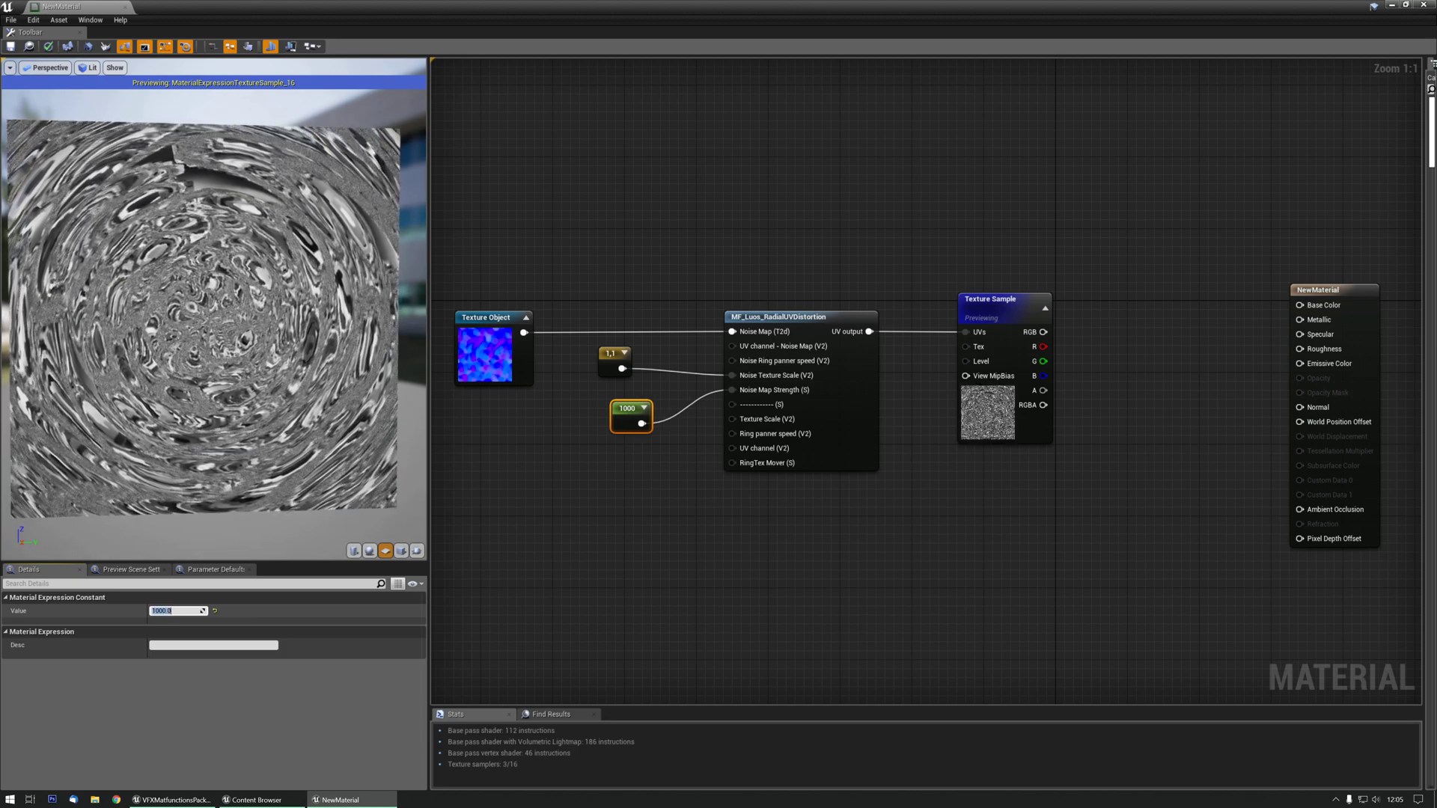
{"action": "type", "text": ".01"}
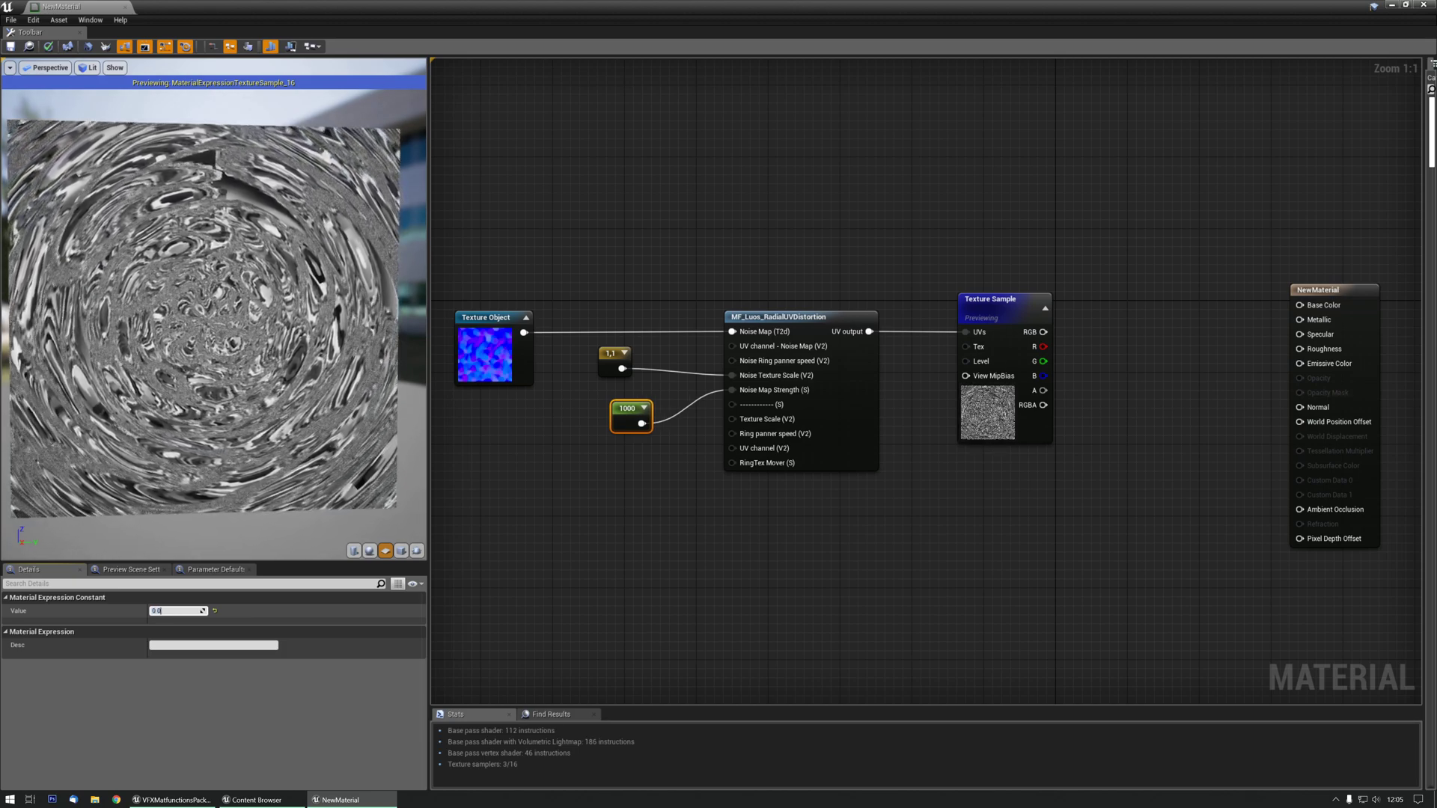
{"action": "key", "text": "Return"}
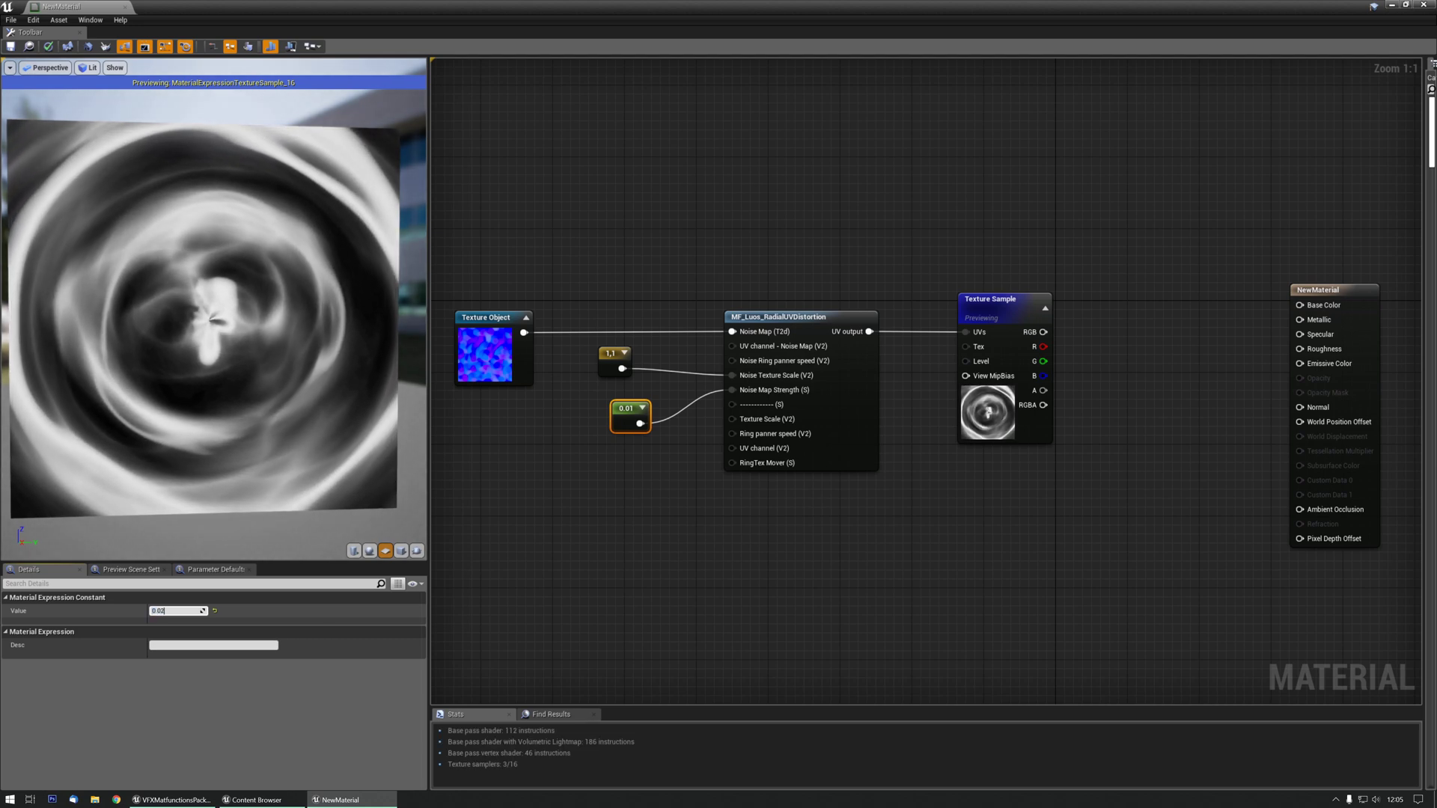
{"action": "type", "text": "0.02"}
{"action": "key", "text": "Return"}
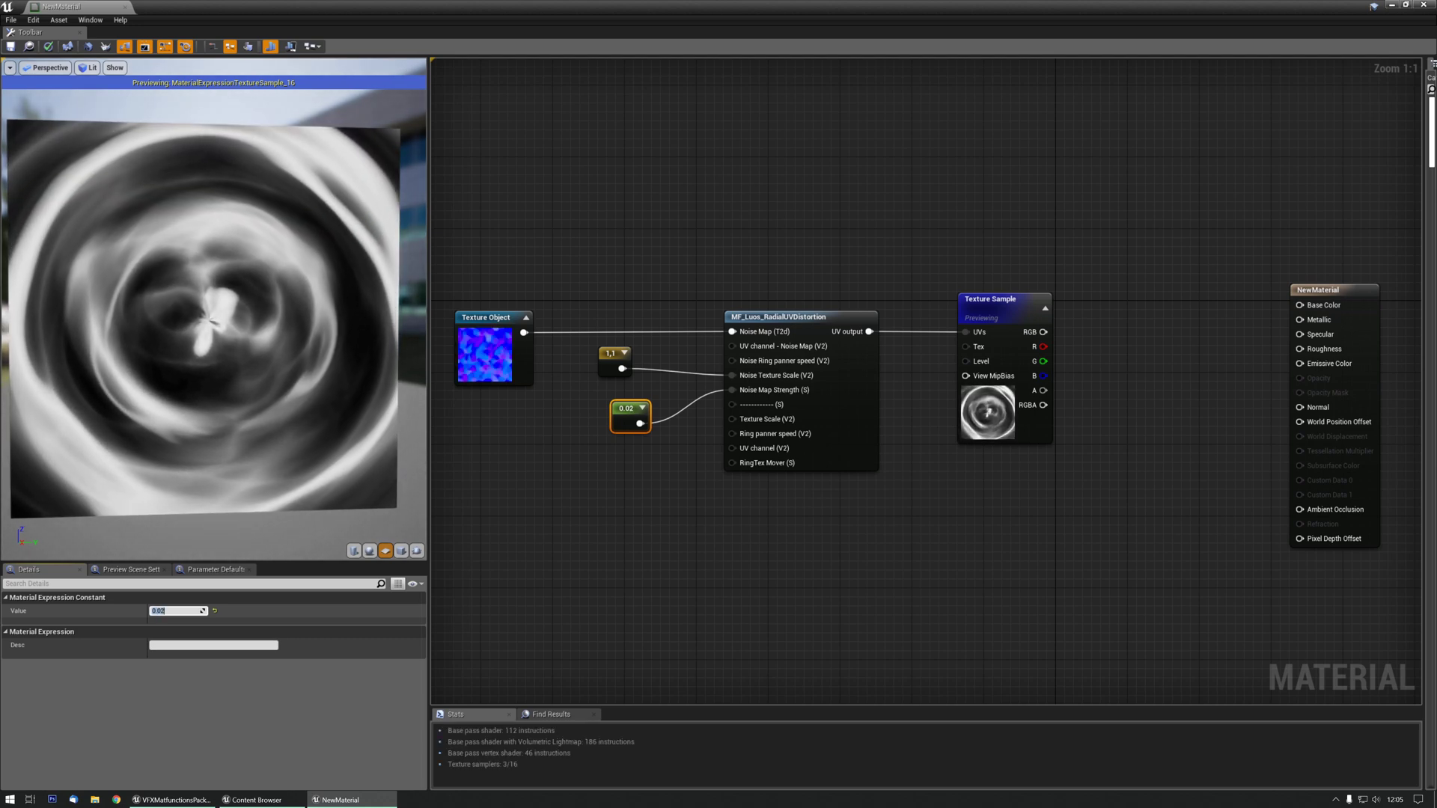
Step: Assign the T_NoiseNormal_01 texture to the Texture Object feeding Noise Map
{"action": "left_click", "coordinate": [493, 321]}
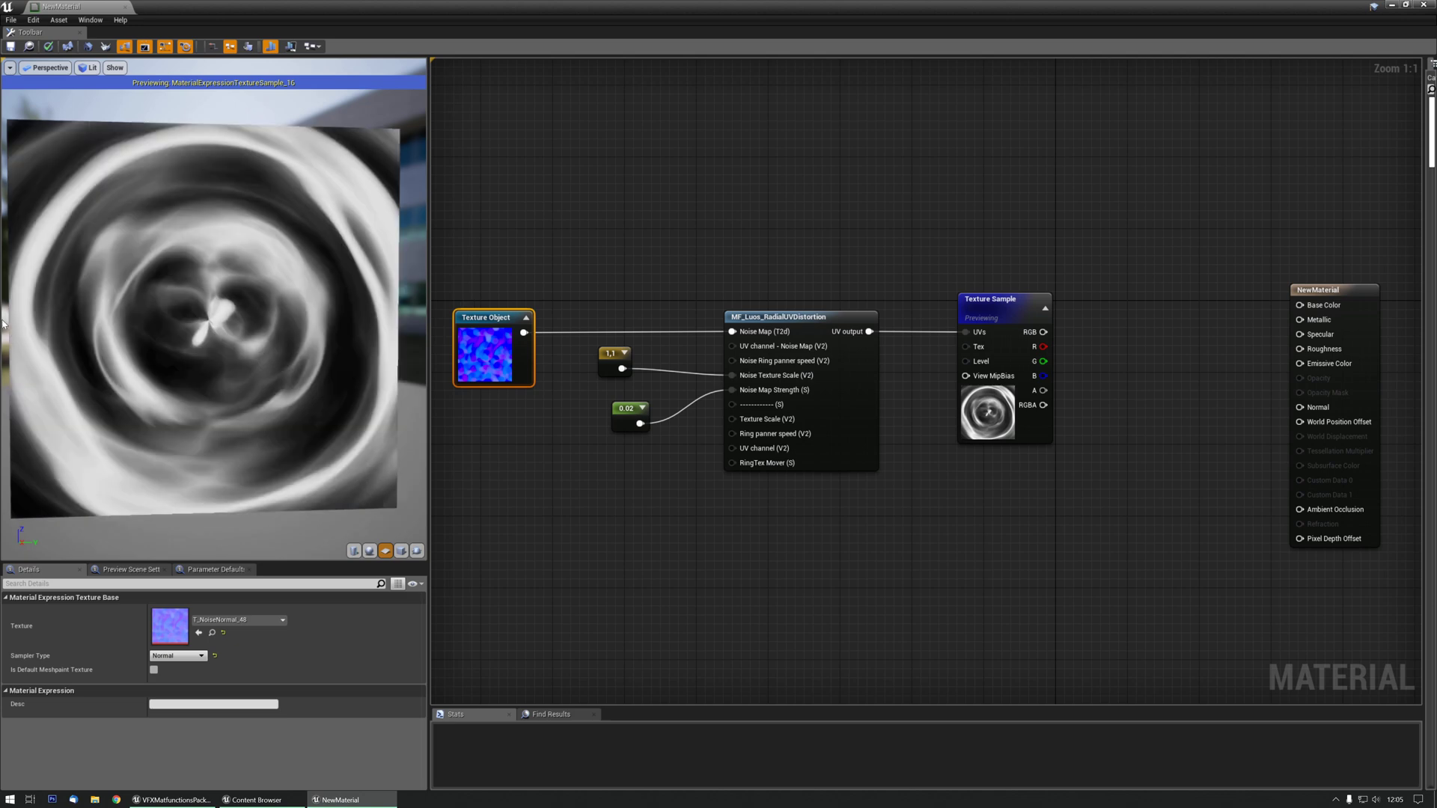
{"action": "left_click", "coordinate": [199, 632]}
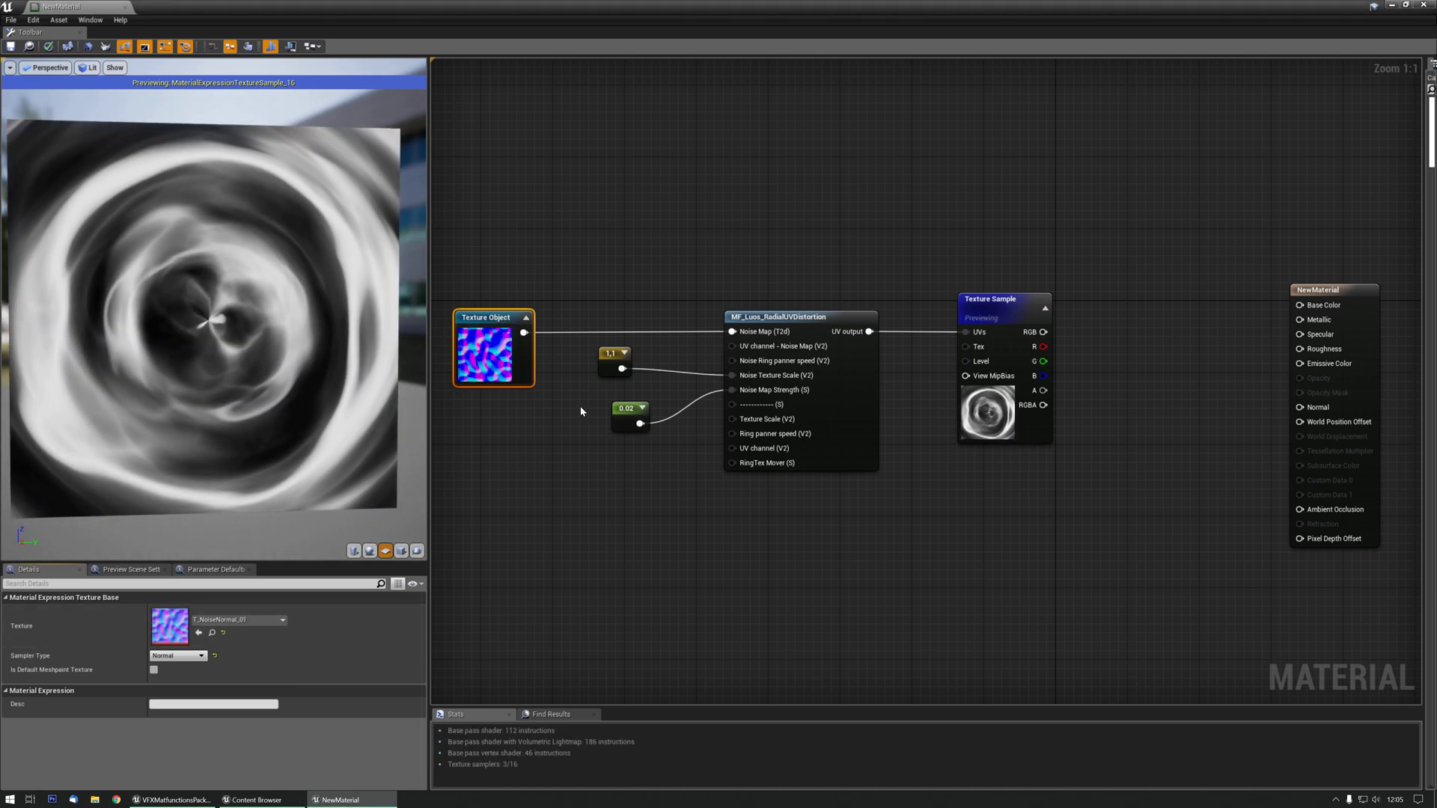
Step: Set the noise map strength constant to 0.4, and lower it through 0.3 to 0.2
{"action": "left_click", "coordinate": [619, 412]}
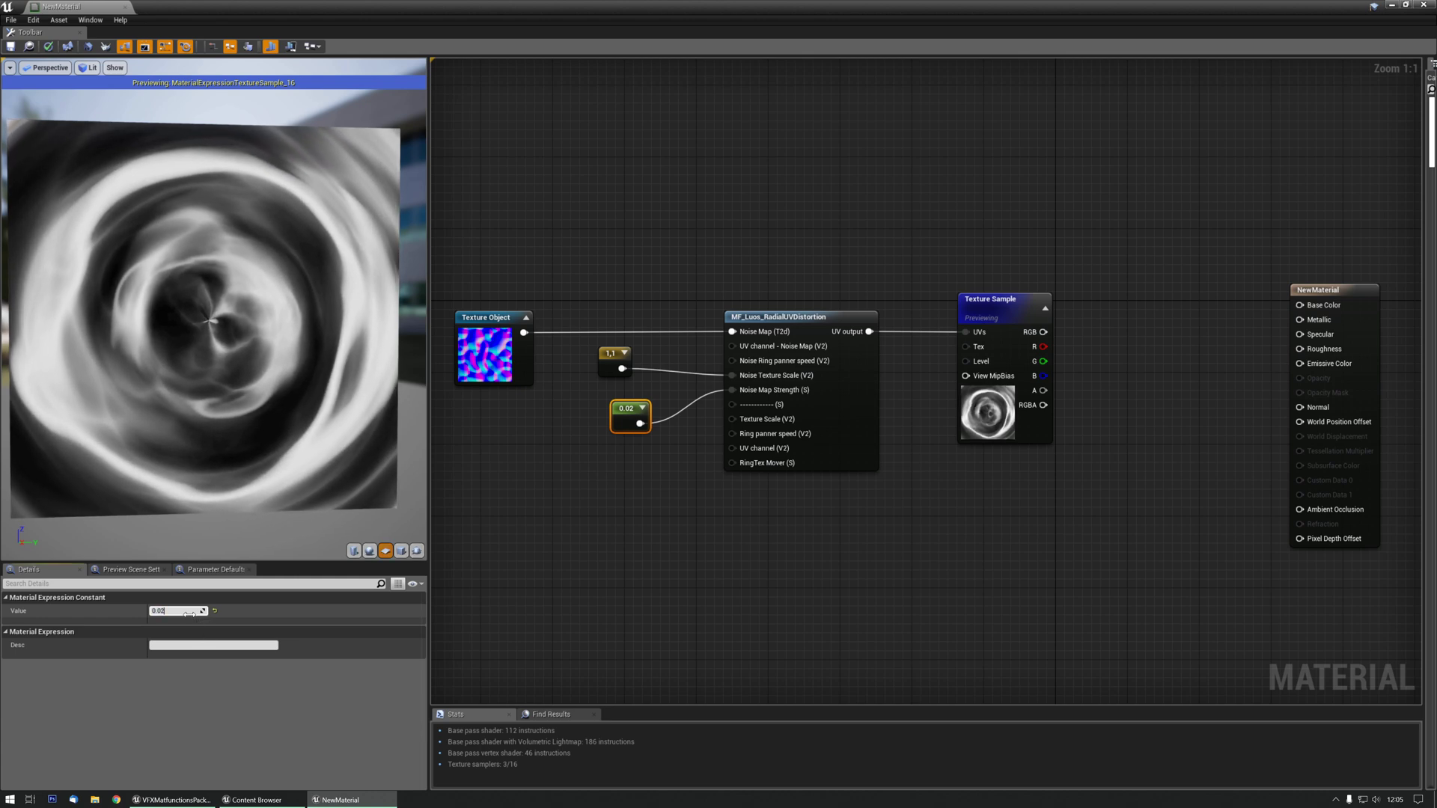
{"action": "left_click", "coordinate": [189, 614]}
{"action": "type", "text": "0.4"}
{"action": "key", "text": "Return"}
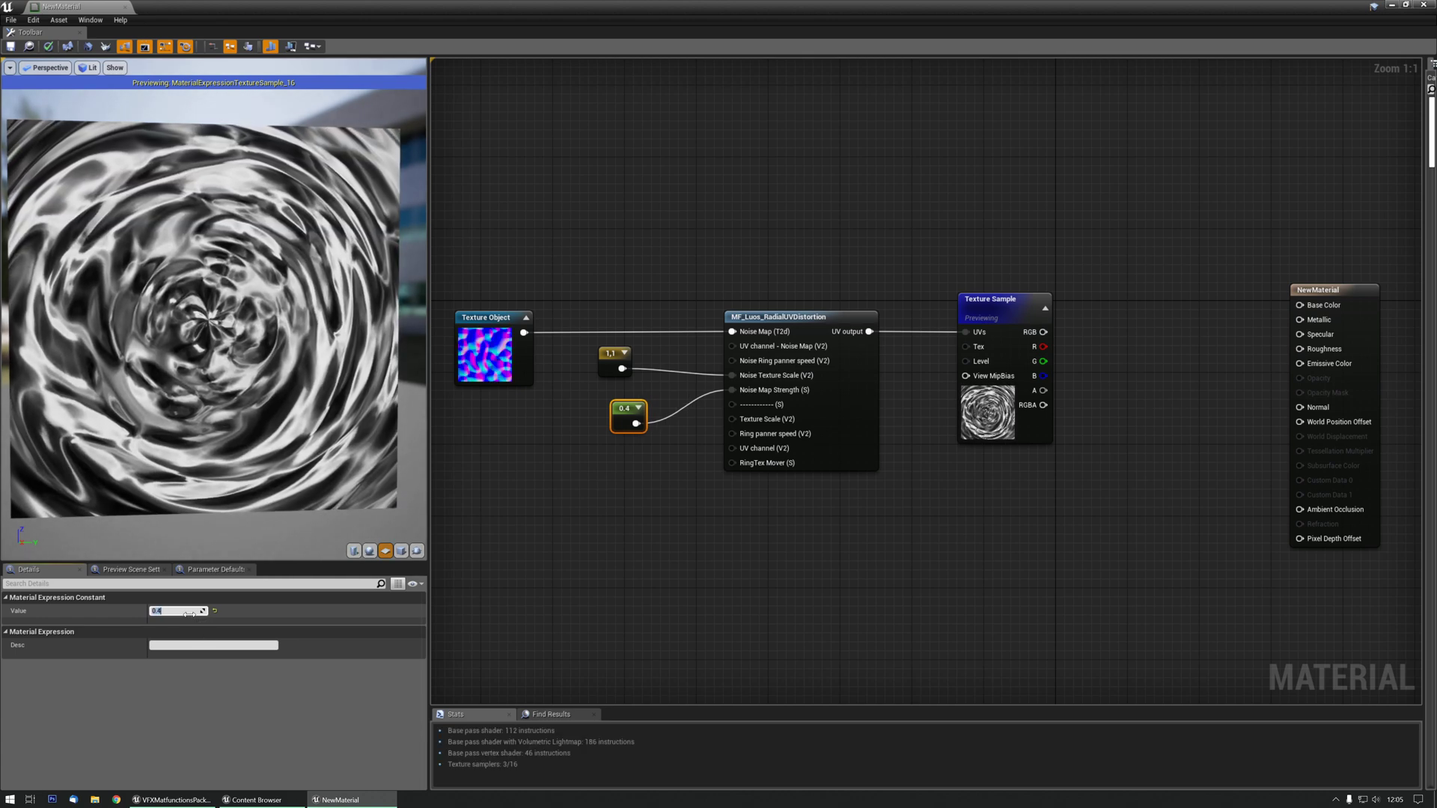
{"action": "type", "text": "0.3"}
{"action": "key", "text": "Return"}
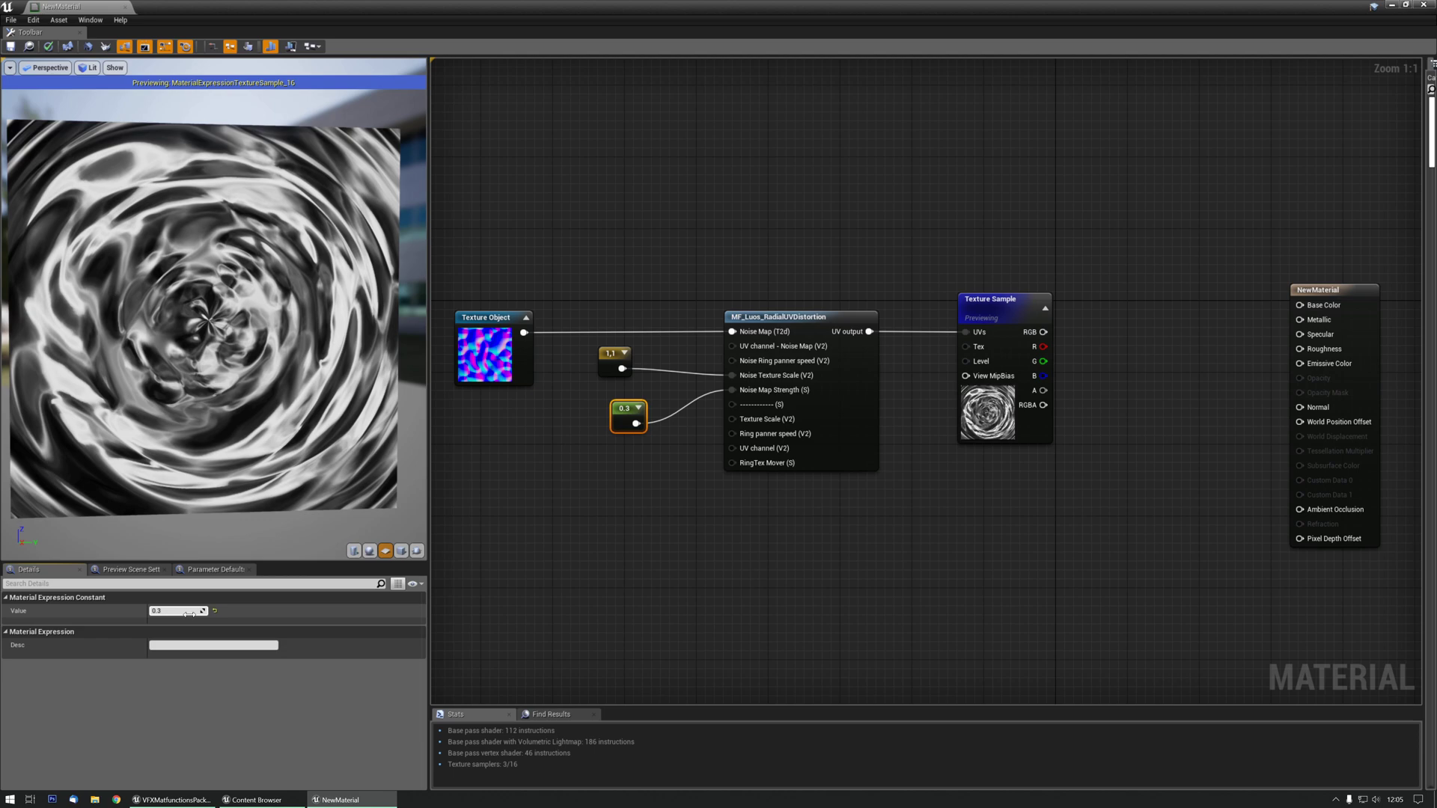
{"action": "type", "text": "0.2"}
{"action": "key", "text": "Return"}
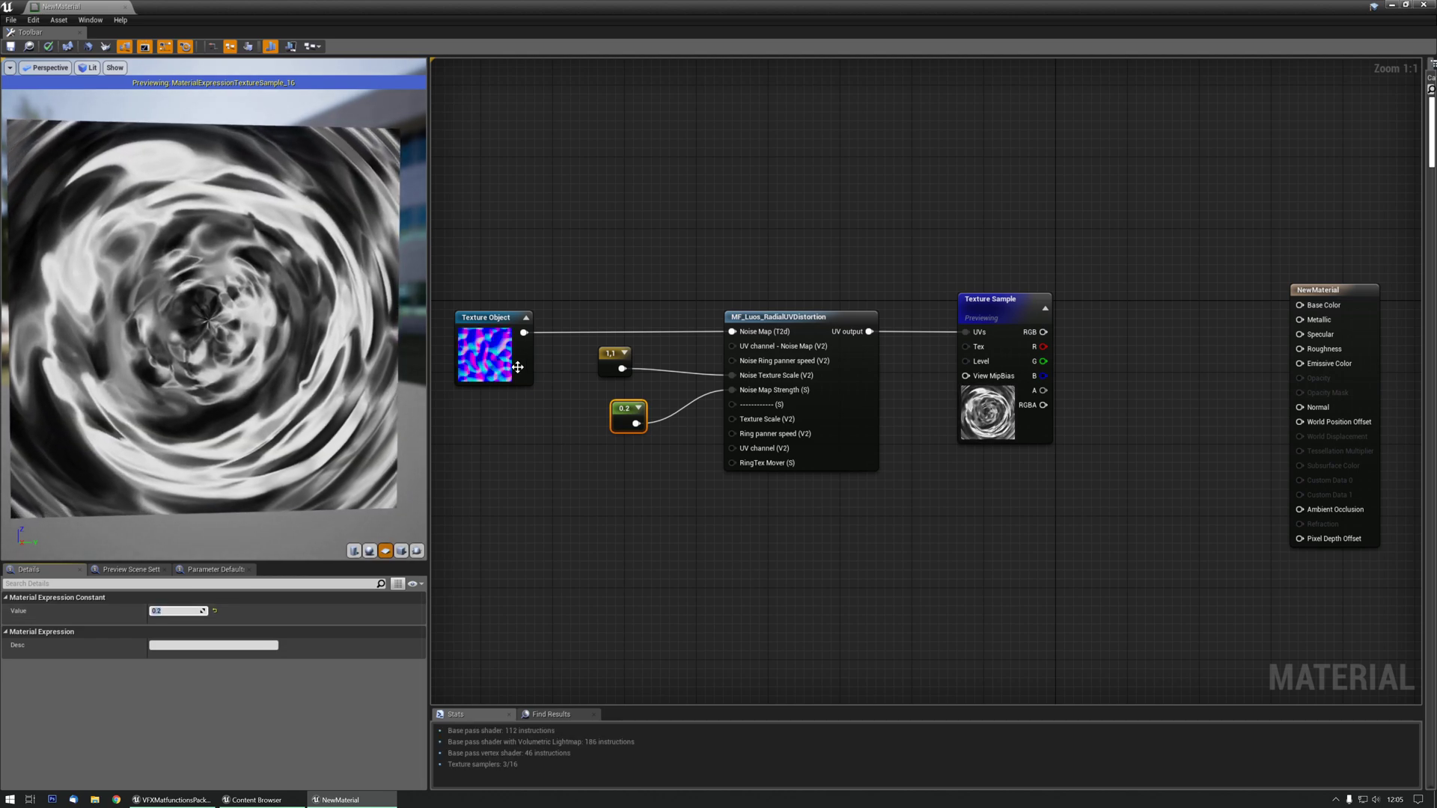
Step: Make room above the noise texture scale constant, add a Constant2Vector there and connect it to Noise Ring panner speed
{"action": "left_click_drag", "start_coordinate": [604, 350], "coordinate": [595, 359]}
{"action": "left_click_drag", "start_coordinate": [503, 322], "coordinate": [504, 268]}
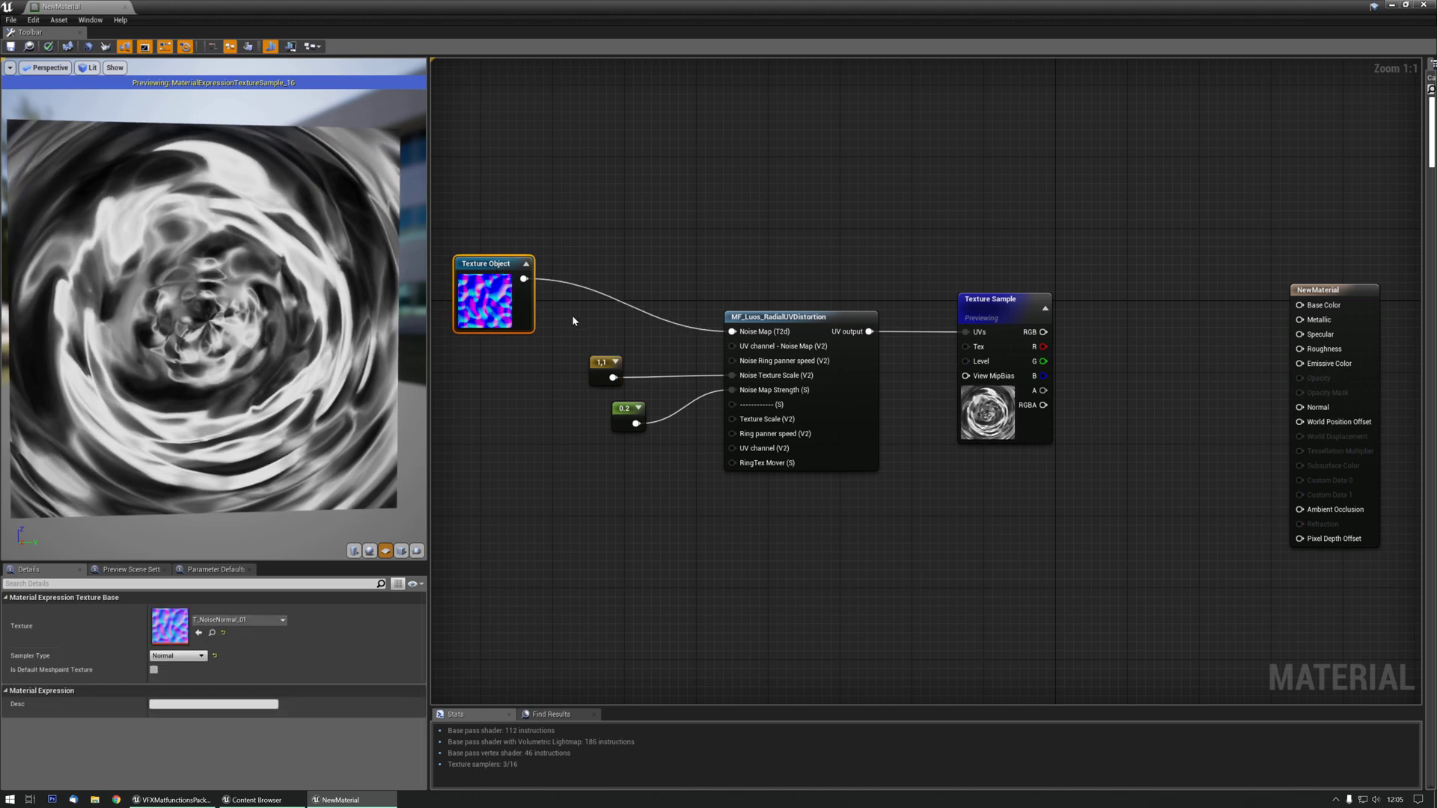
{"action": "left_click", "coordinate": [575, 314]}
{"action": "key", "text": "2"}
{"action": "left_click", "coordinate": [587, 323]}
{"action": "left_click_drag", "start_coordinate": [610, 343], "coordinate": [732, 362]}
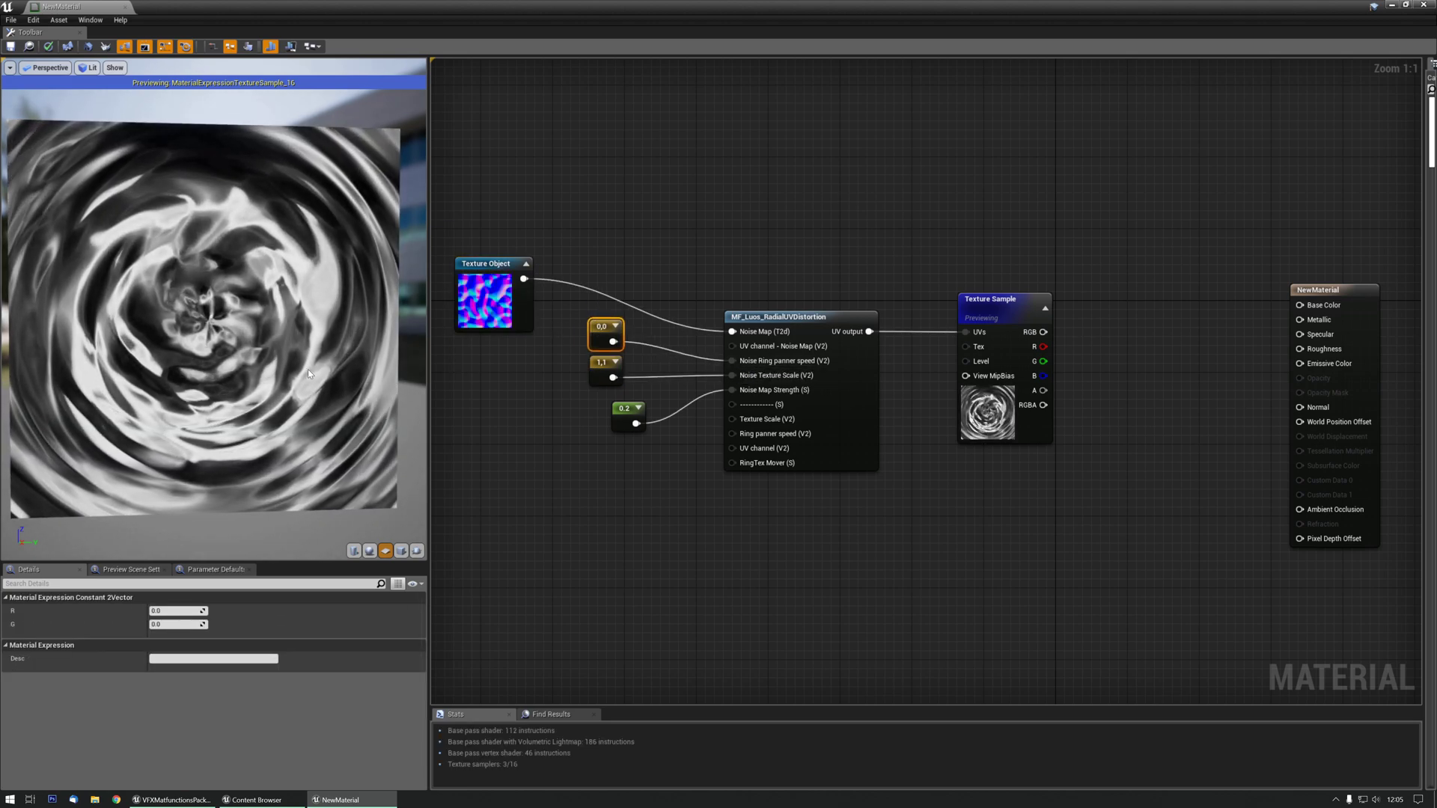
Step: Set the noise ring panner speed constant to R 0.1 and G -0.2, and align the strength constant beneath the others
{"action": "scroll", "coordinate": [282, 375], "scroll_direction": "up", "scroll_amount": 3}
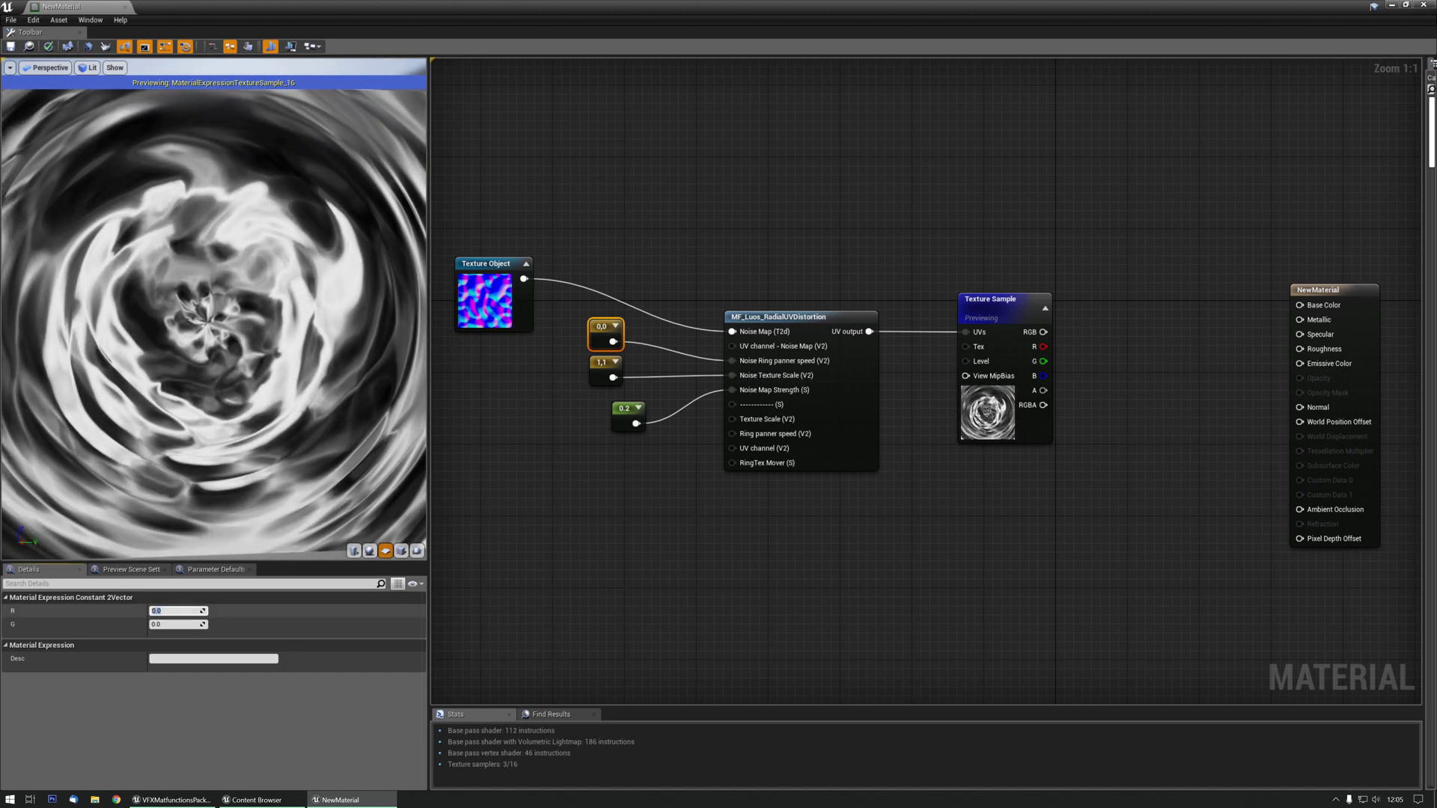
{"action": "key", "text": "Tab"}
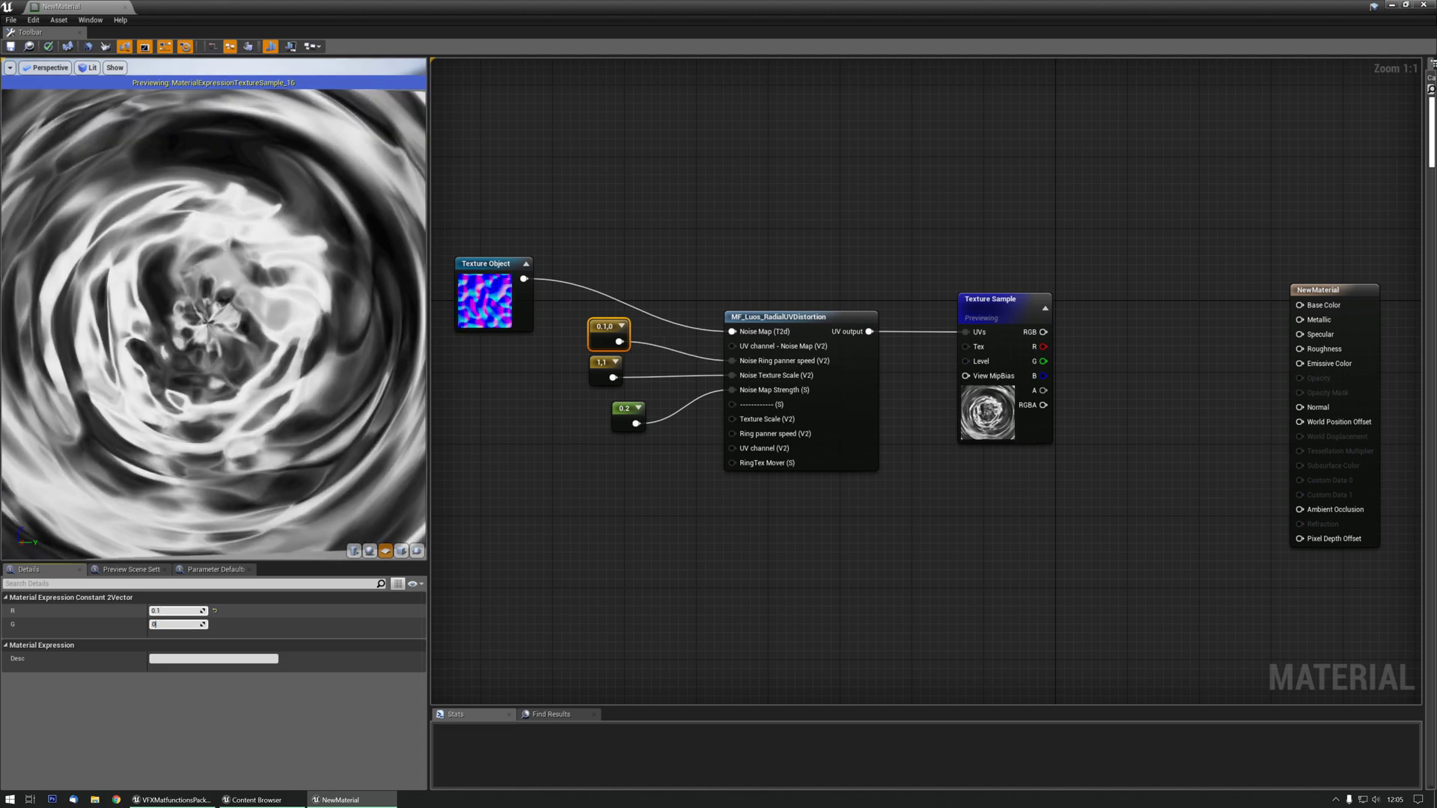
{"action": "type", "text": "-0.2"}
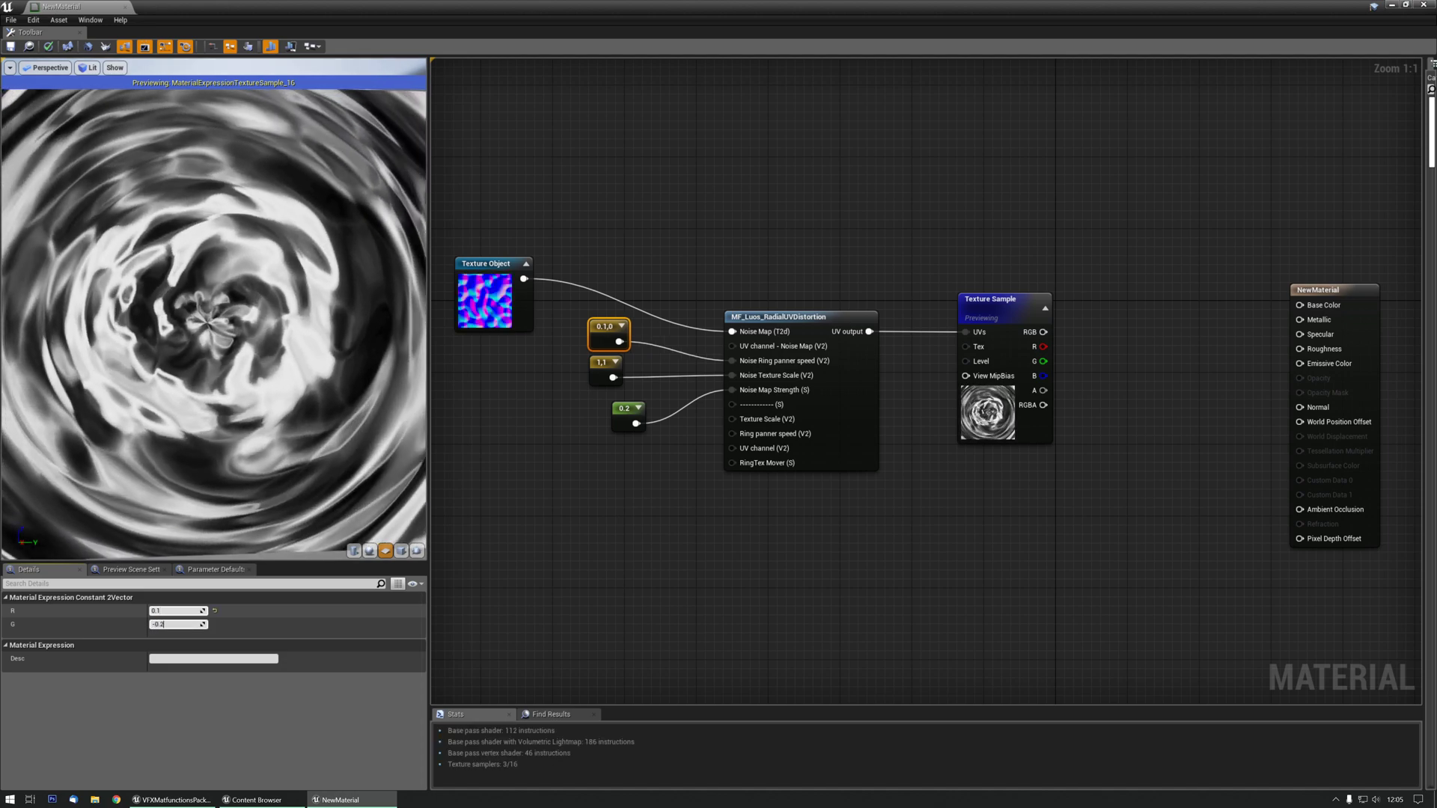
{"action": "key", "text": "Return"}
{"action": "right_click_drag", "start_coordinate": [200, 489], "coordinate": [200, 456]}
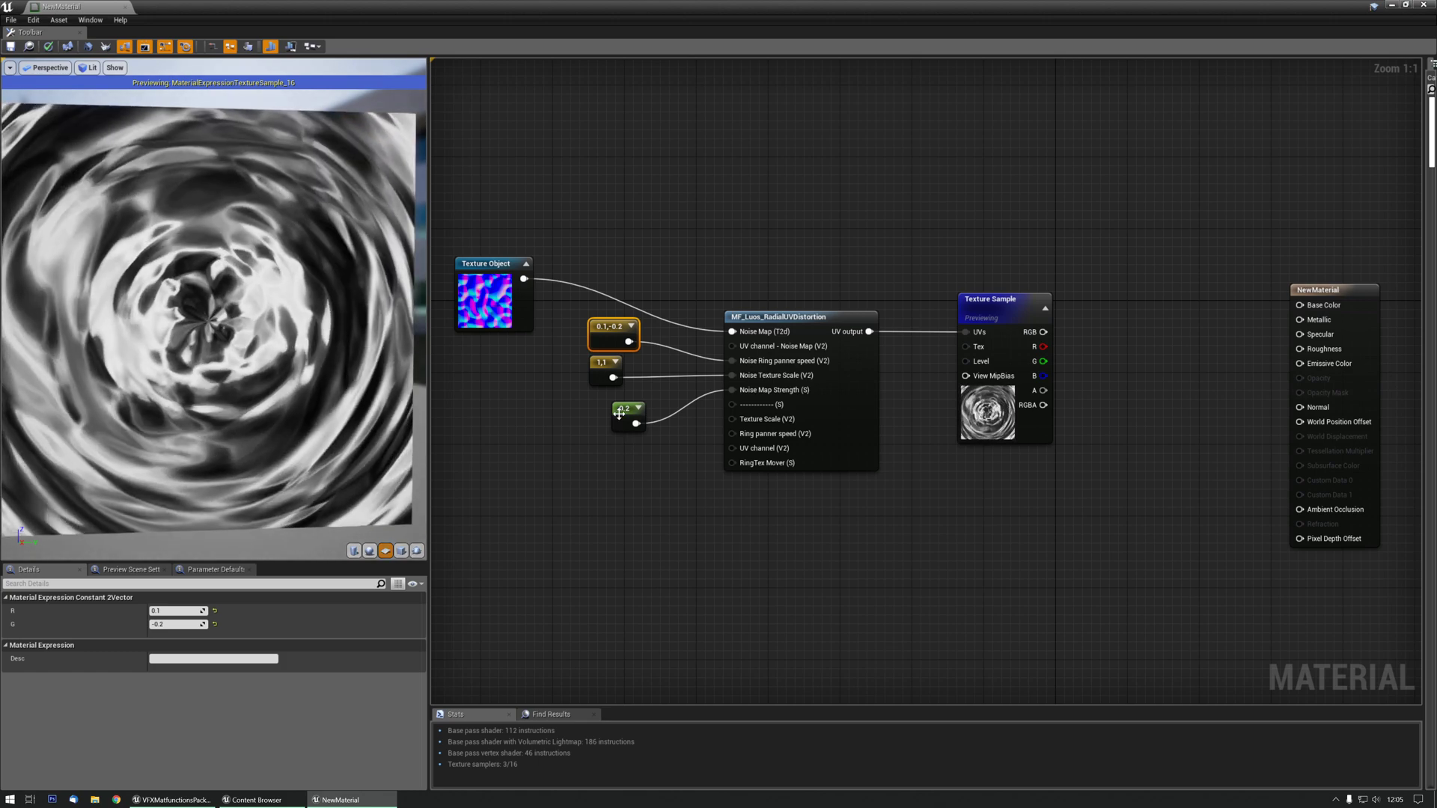
{"action": "left_click_drag", "start_coordinate": [620, 412], "coordinate": [588, 402]}
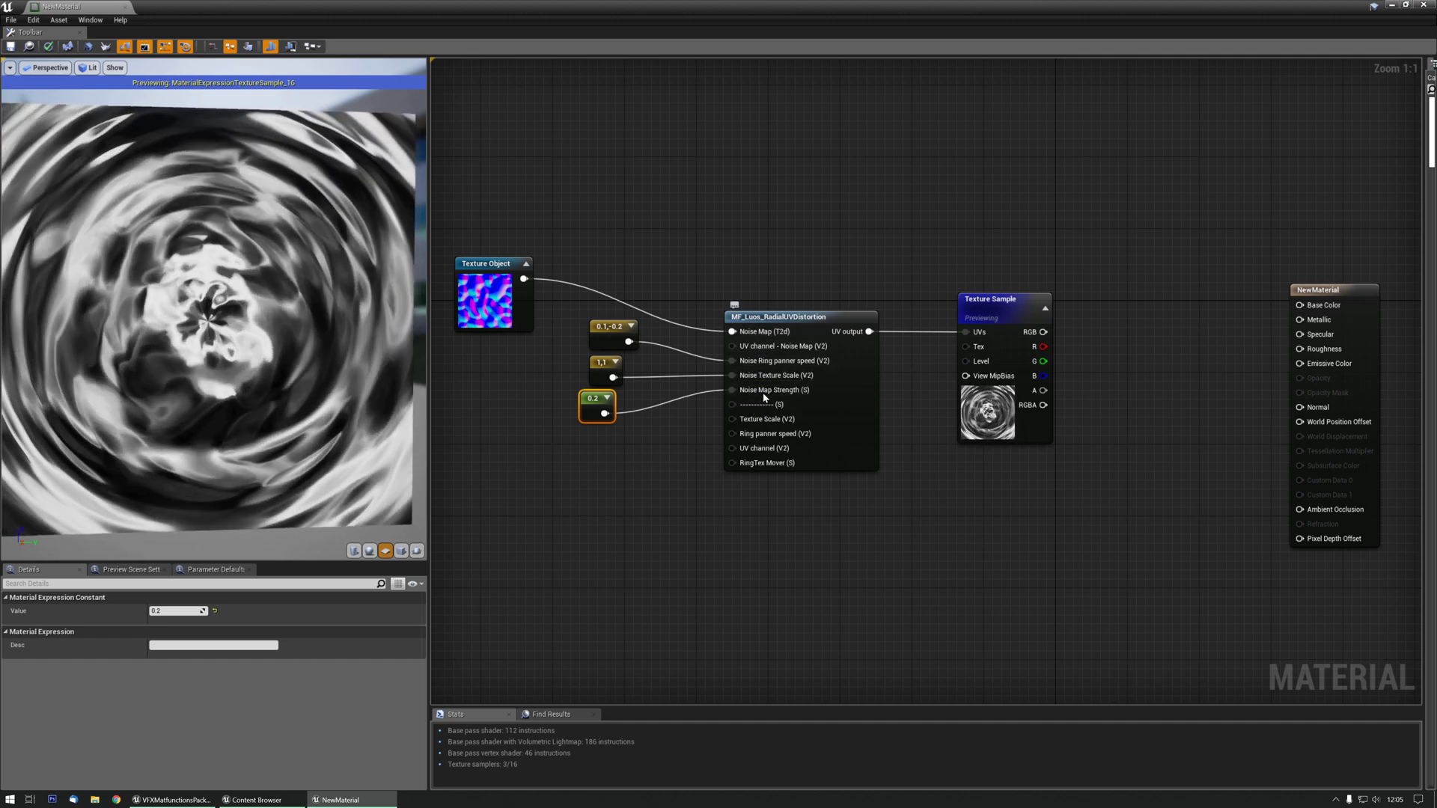
{"action": "left_click", "coordinate": [1009, 303]}
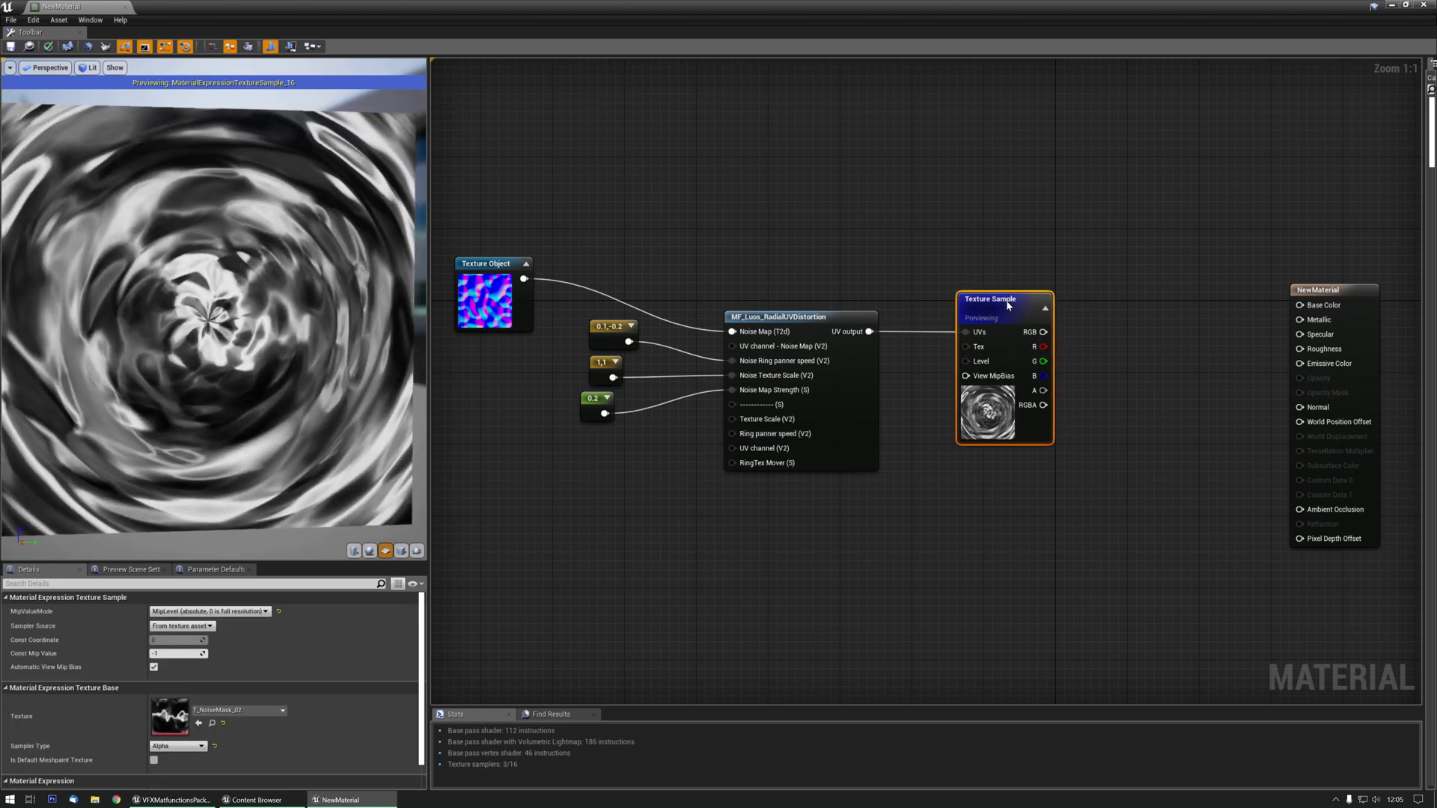
{"action": "right_click_drag", "start_coordinate": [954, 497], "coordinate": [889, 497]}
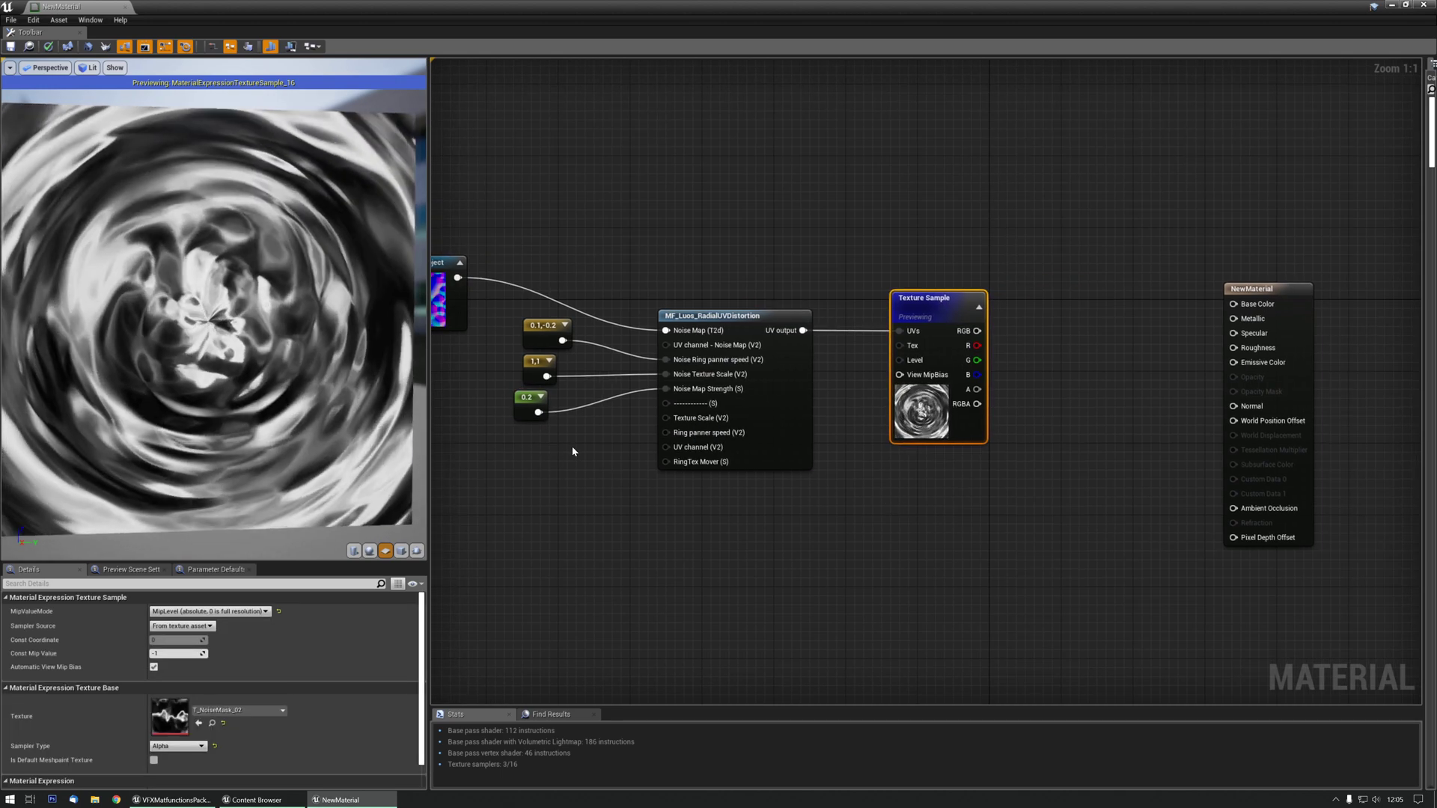
{"action": "right_click_drag", "start_coordinate": [571, 449], "coordinate": [558, 425]}
{"action": "left_click", "coordinate": [558, 424]}
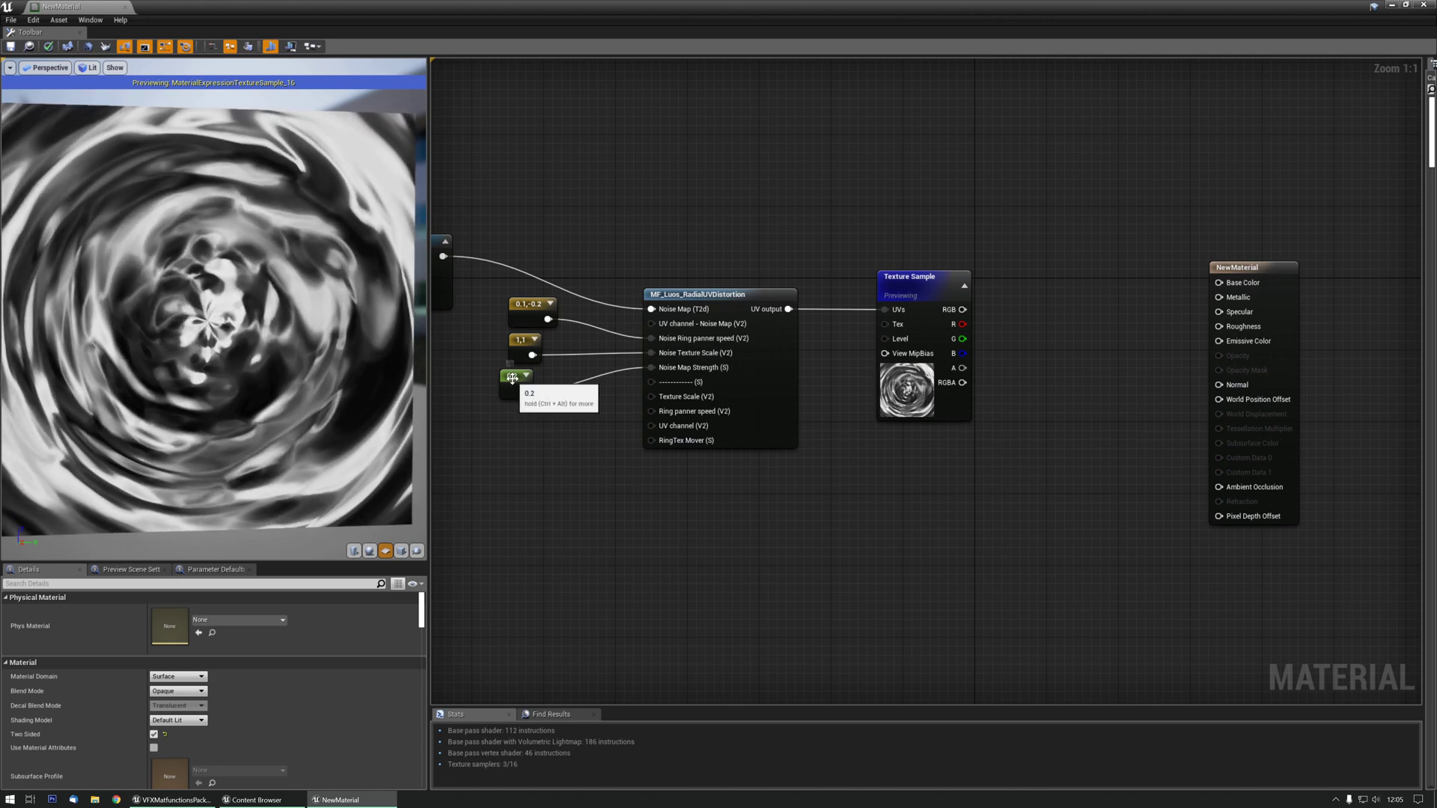
{"action": "left_click", "coordinate": [555, 433]}
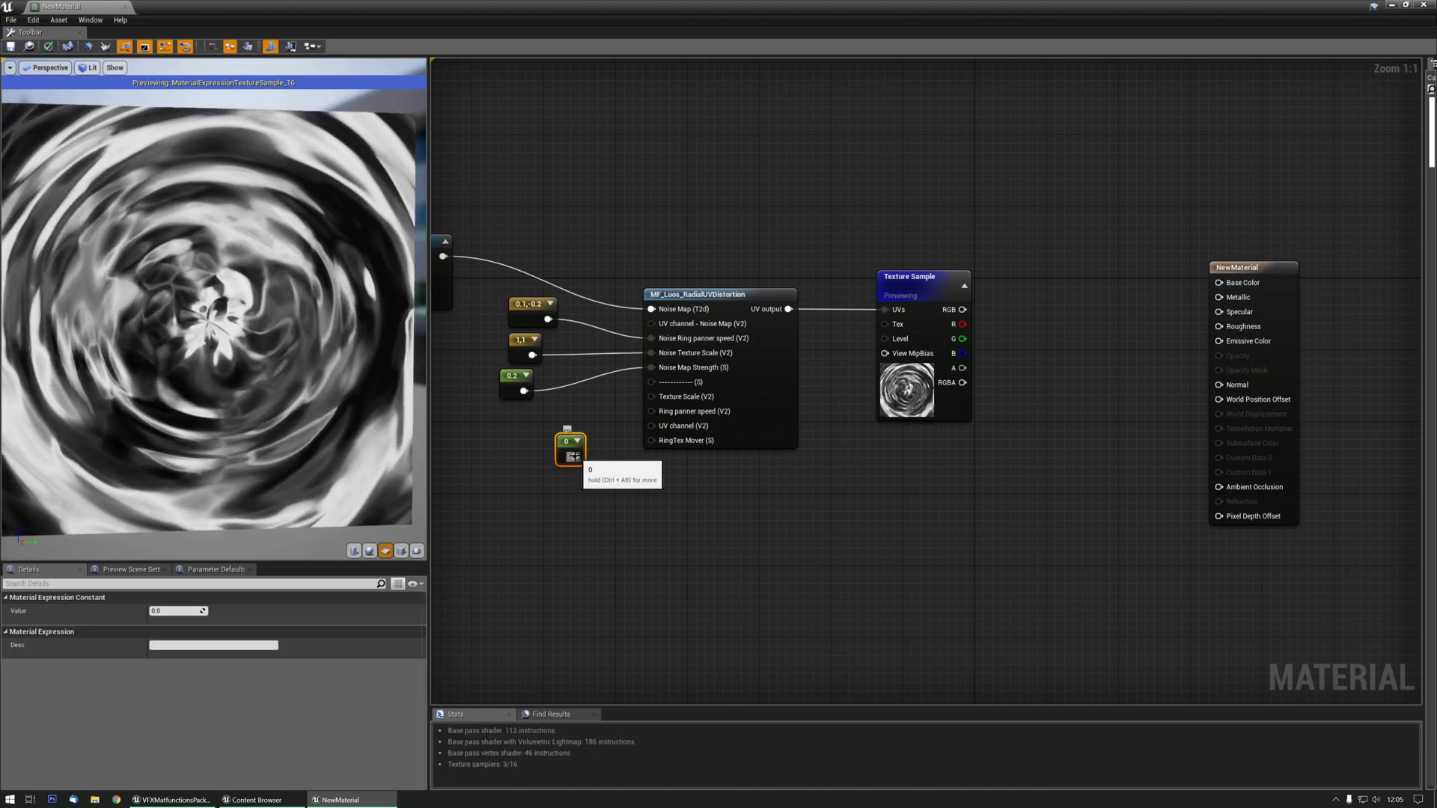
{"action": "key", "text": "Delete"}
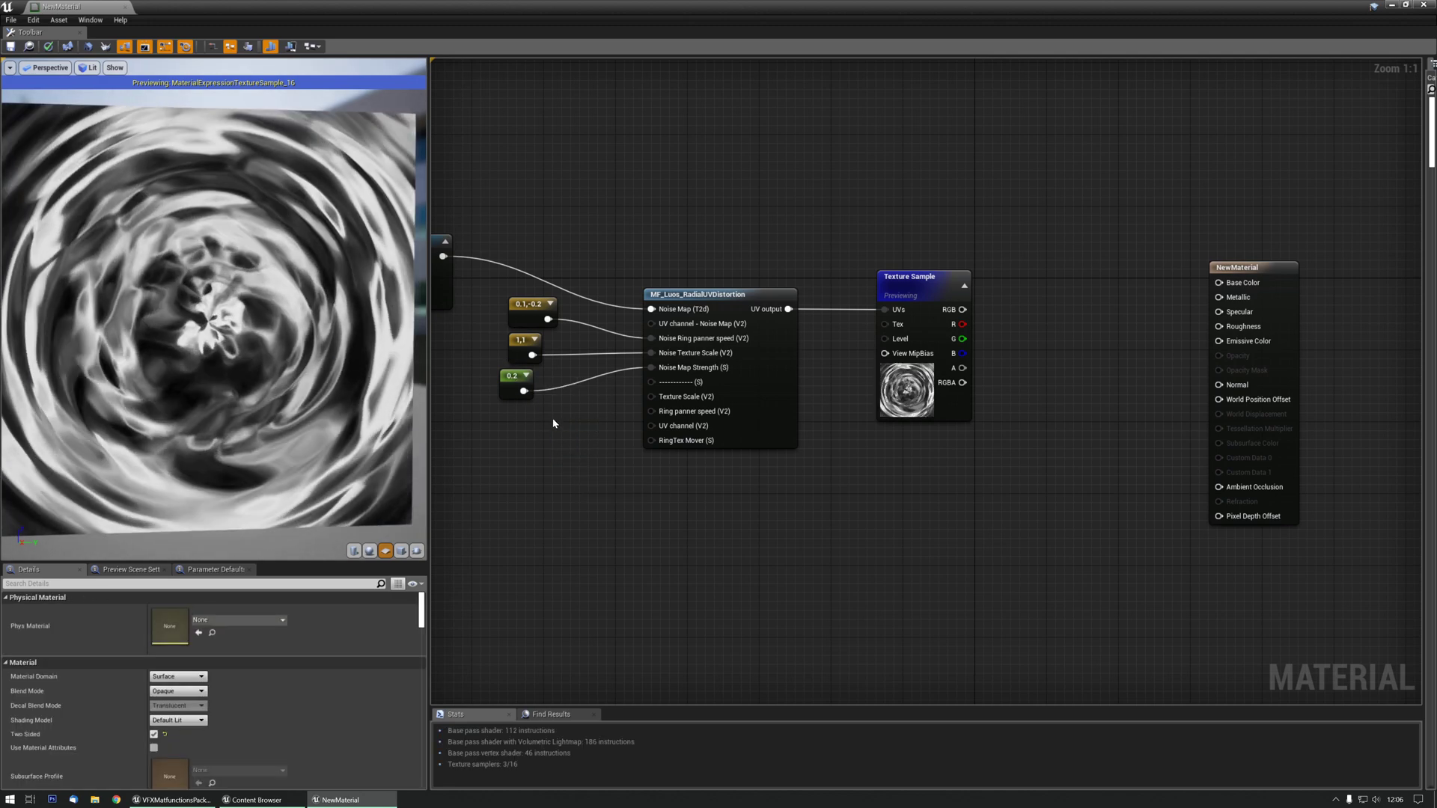
Step: Add a Constant2Vector below the strength constant and connect it to the function's Texture Scale input
{"action": "left_click", "coordinate": [532, 424]}
{"action": "left_click_drag", "start_coordinate": [556, 447], "coordinate": [658, 394]}
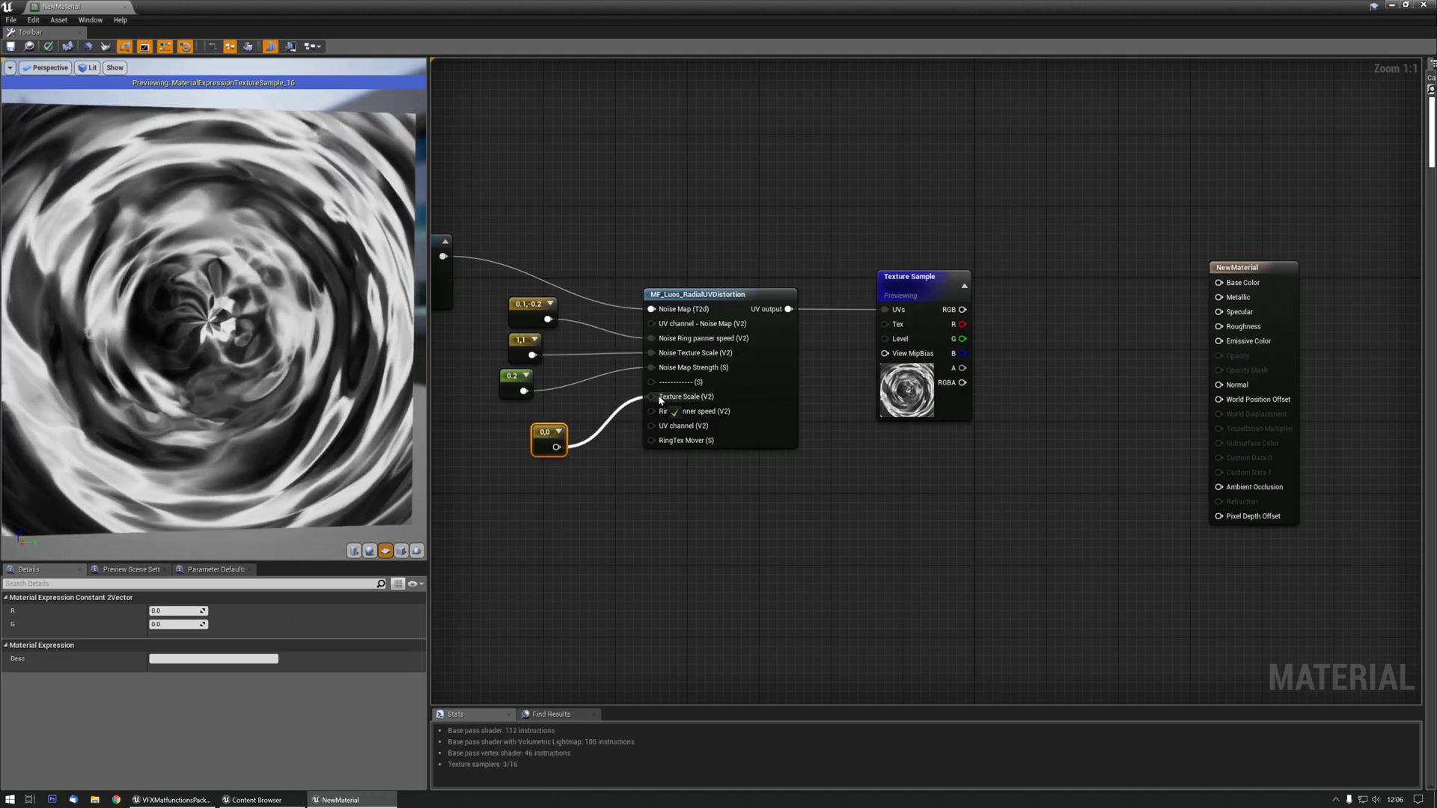
Step: Replace the Texture Sample's texture with the asset selected in the Content Browser
{"action": "left_click", "coordinate": [950, 292]}
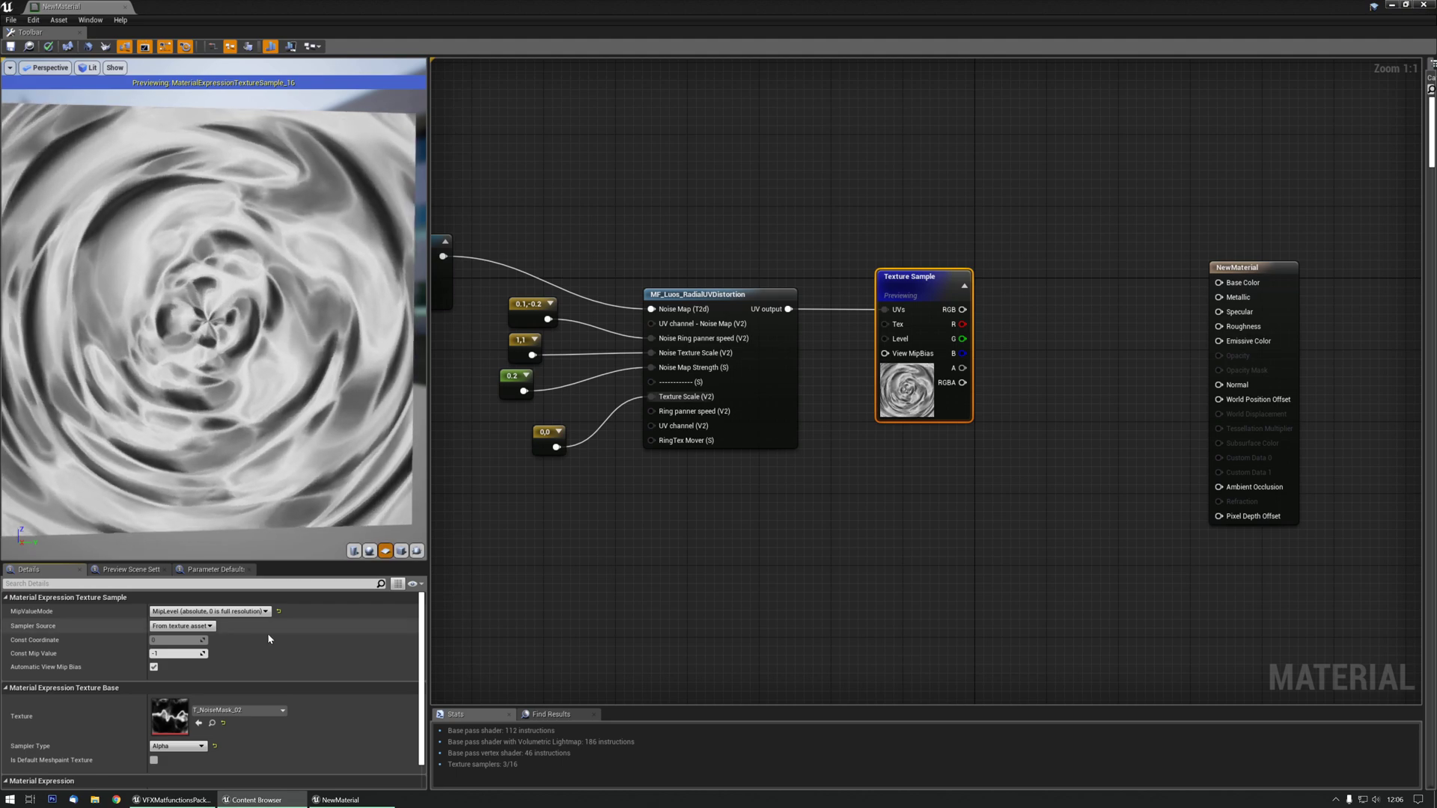
{"action": "left_click", "coordinate": [199, 724]}
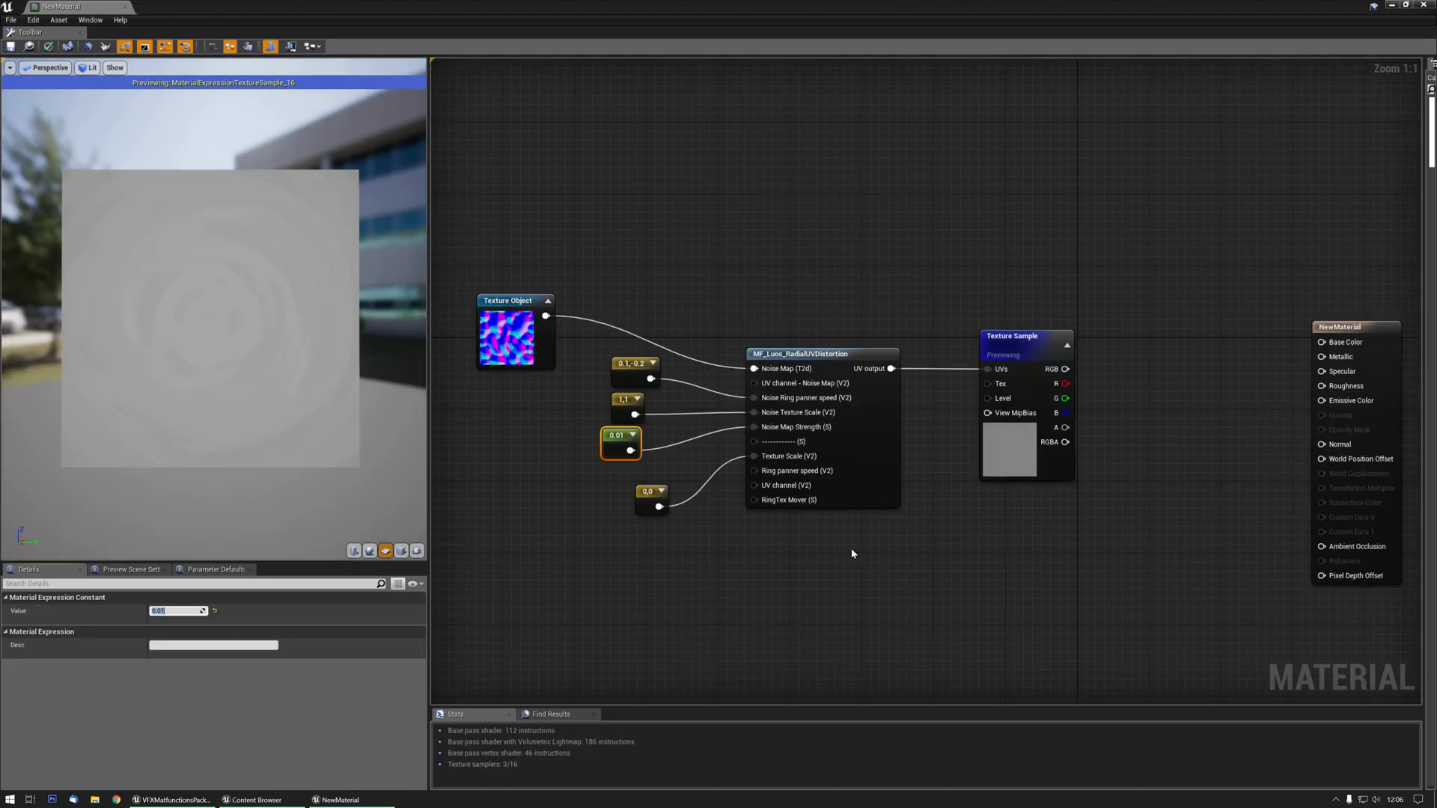
Step: Set both R and G of the constant feeding Texture Scale to 1 and view the preview closer
{"action": "right_click_drag", "start_coordinate": [851, 554], "coordinate": [781, 552]}
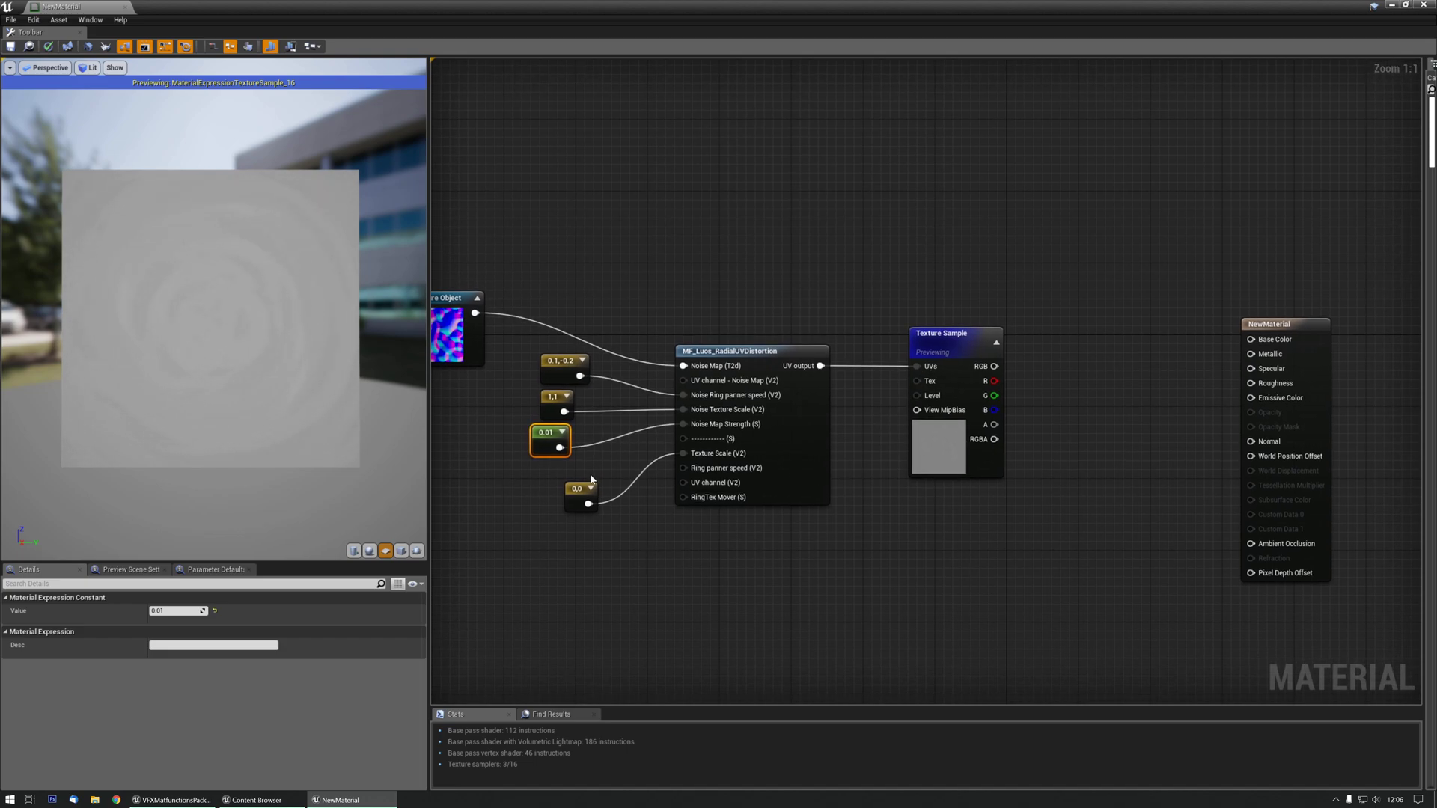
{"action": "left_click", "coordinate": [182, 610]}
{"action": "type", "text": "1"}
{"action": "key", "text": "Tab"}
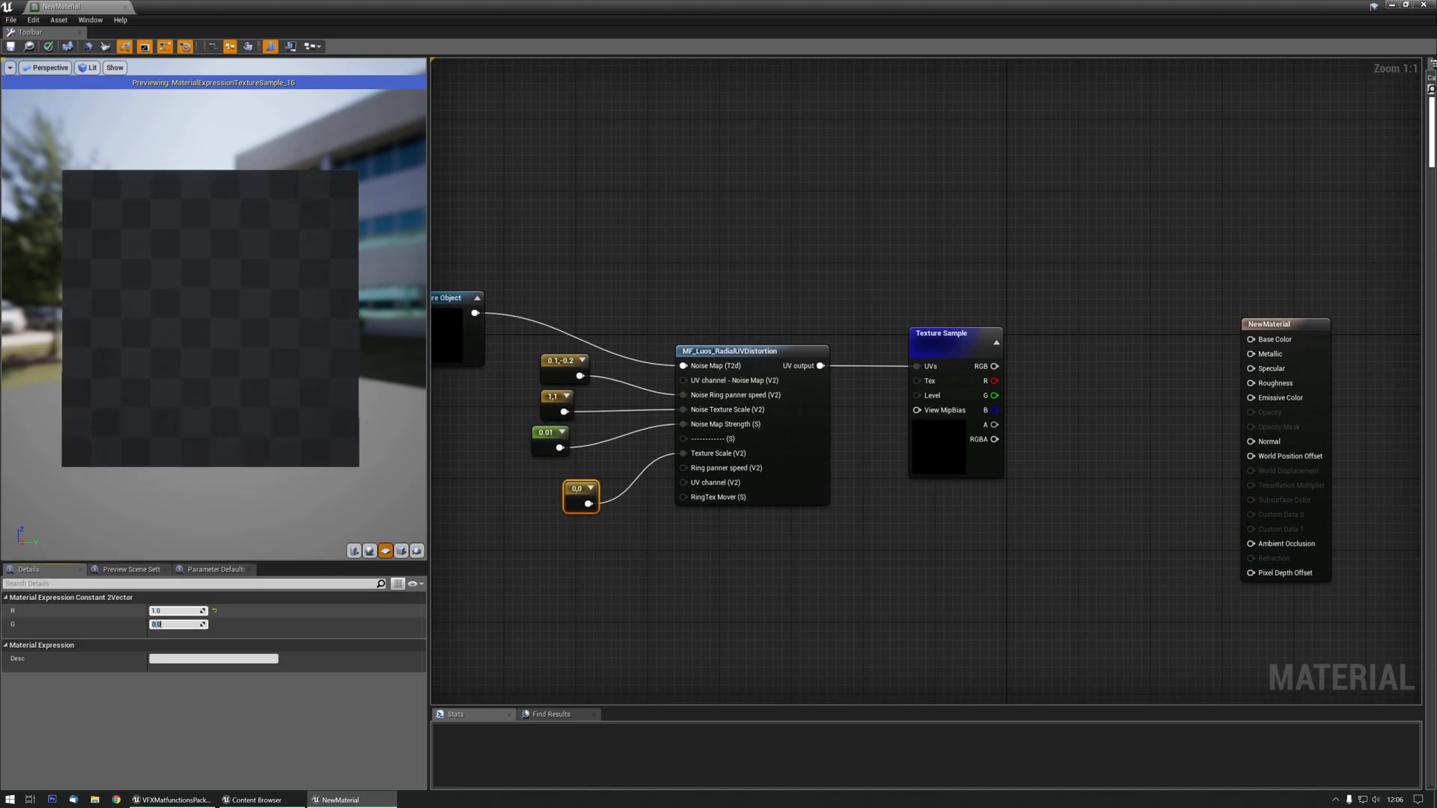
{"action": "type", "text": "1"}
{"action": "key", "text": "Return"}
{"action": "scroll", "coordinate": [211, 451], "scroll_direction": "up", "scroll_amount": 2}
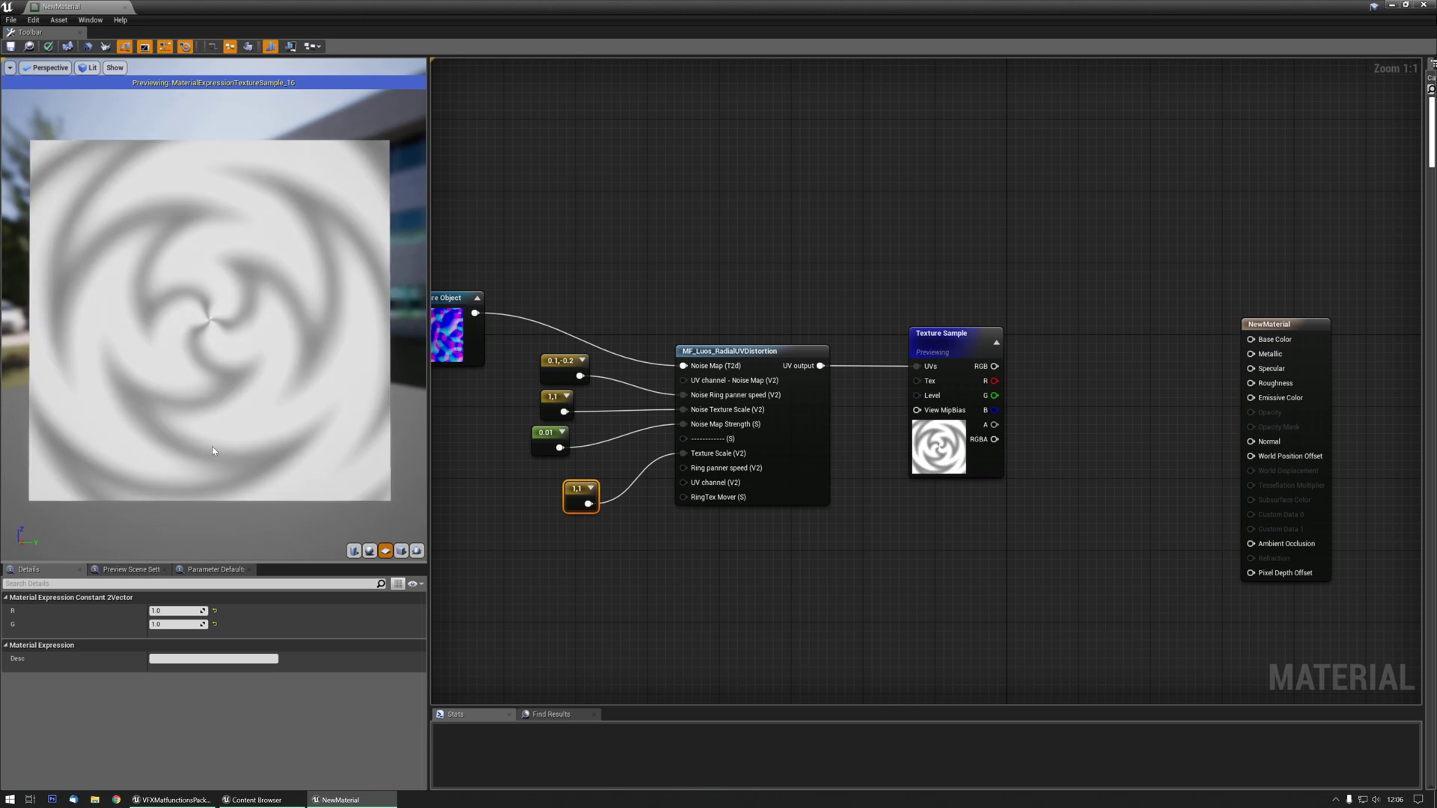
Step: Replace the Texture Sample's texture with T_NoiseMask_02 and view the preview from slightly farther away
{"action": "left_click", "coordinate": [961, 336]}
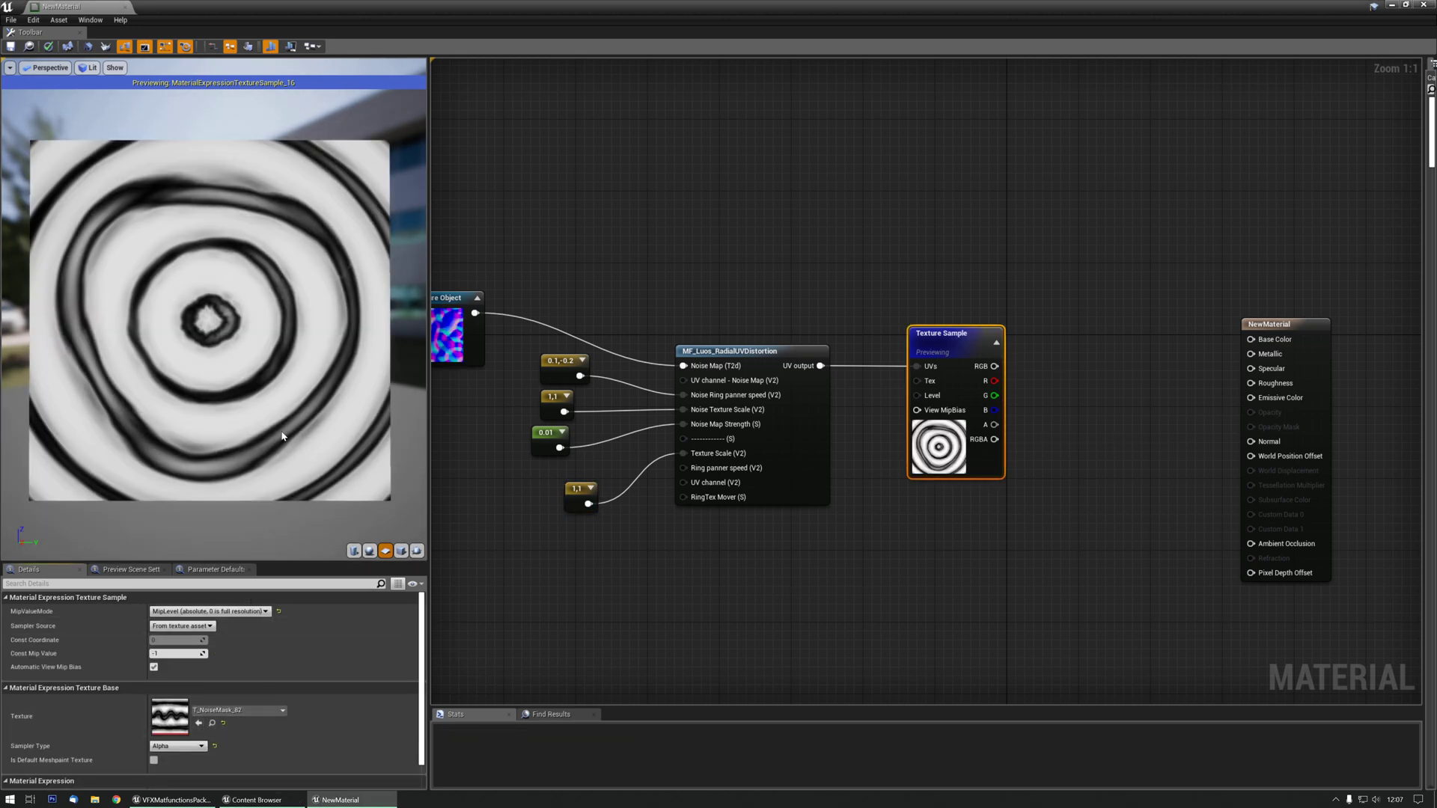
{"action": "scroll", "coordinate": [300, 363], "scroll_direction": "down", "scroll_amount": 1}
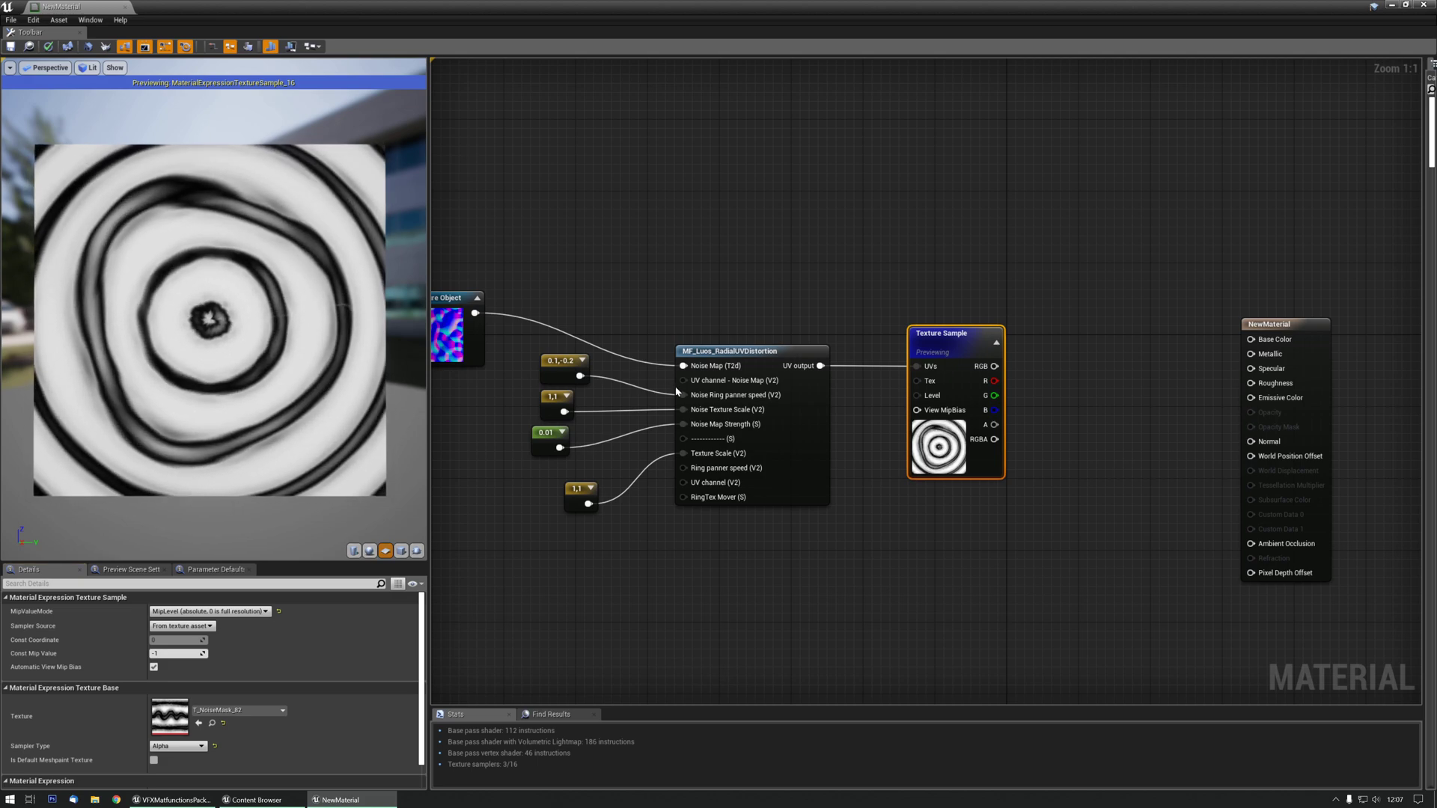
Step: Try 2, 3, 4 and 5 as the R value of the constant feeding Texture Scale
{"action": "left_click", "coordinate": [570, 496]}
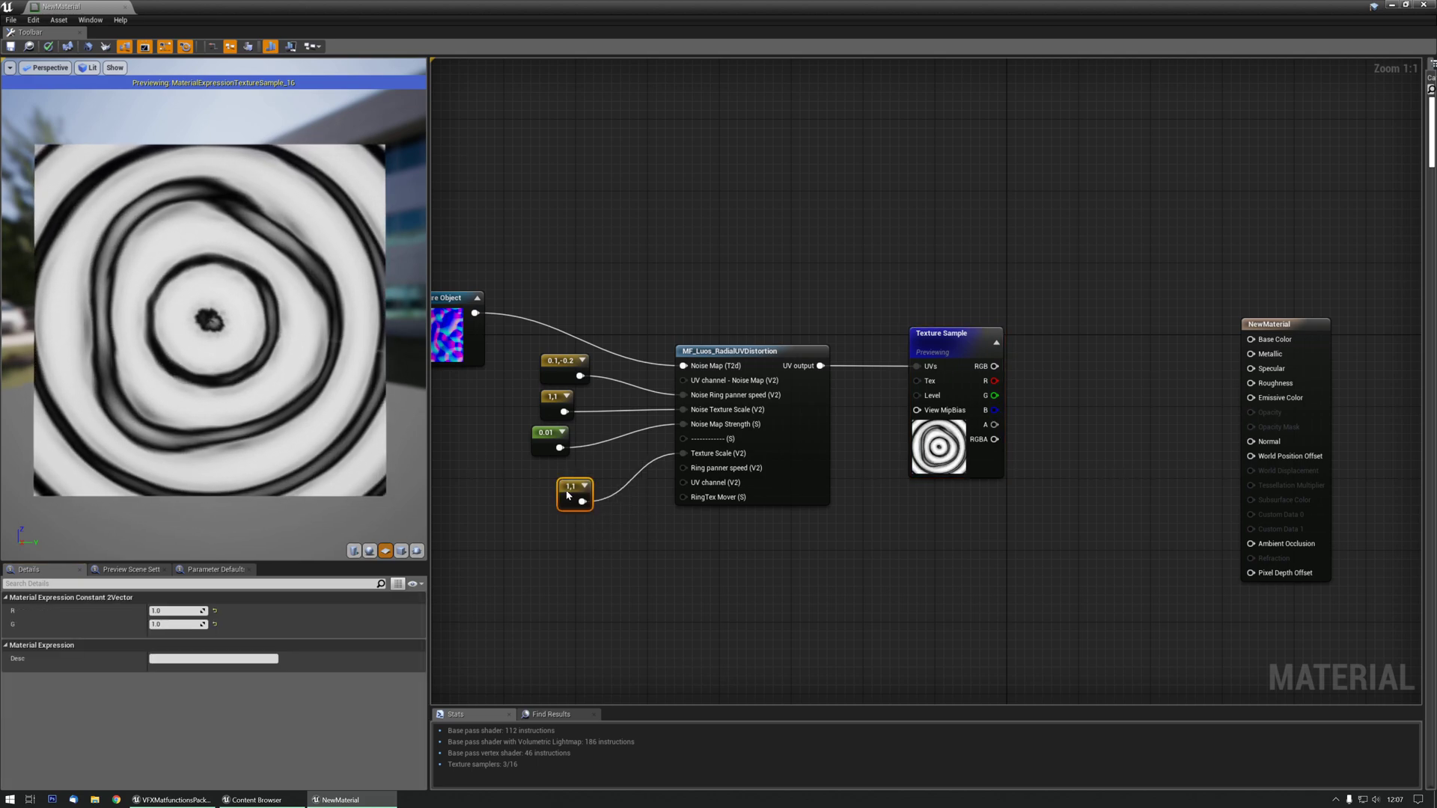
{"action": "left_click", "coordinate": [175, 611]}
{"action": "type", "text": "2"}
{"action": "key", "text": "Return"}
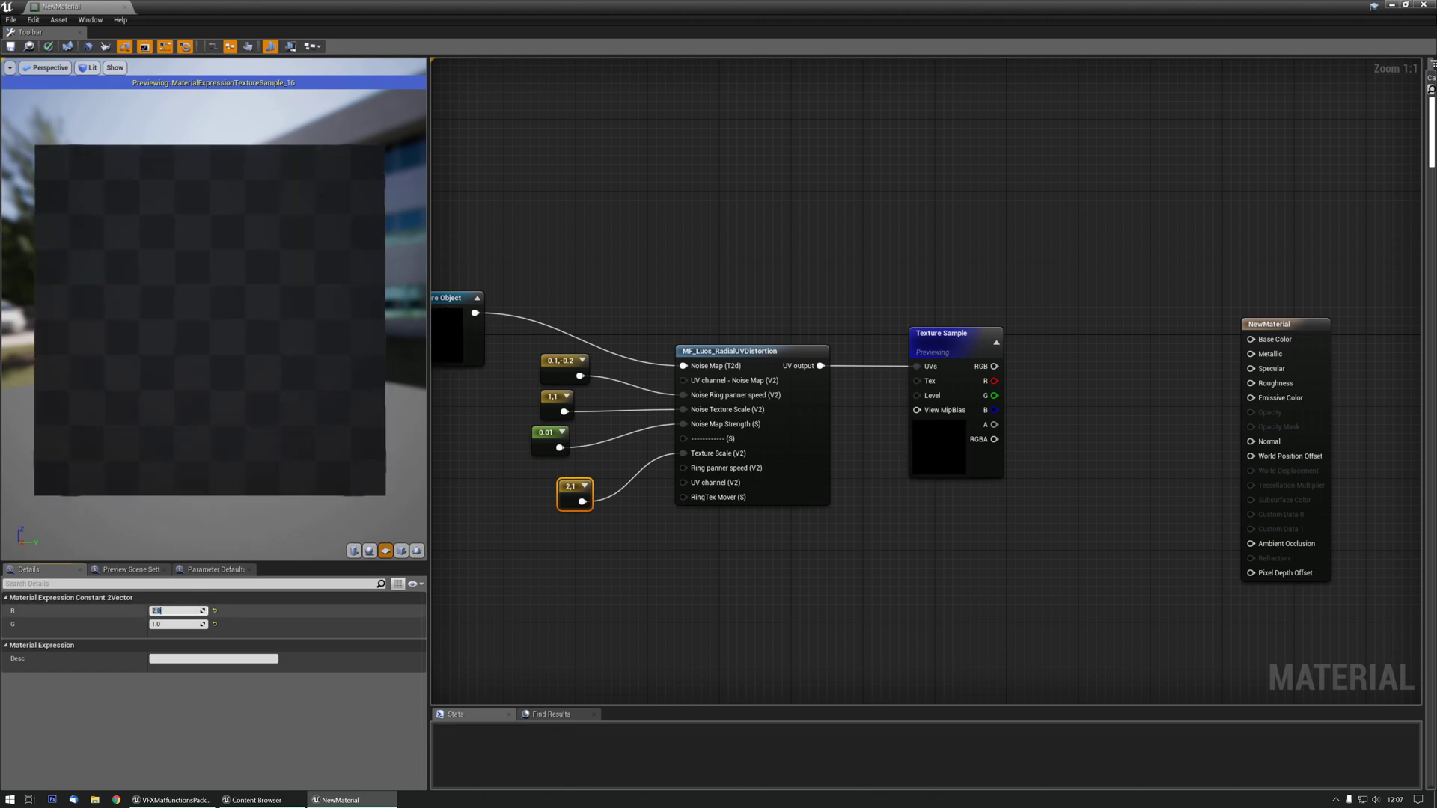
{"action": "type", "text": "3"}
{"action": "key", "text": "Return"}
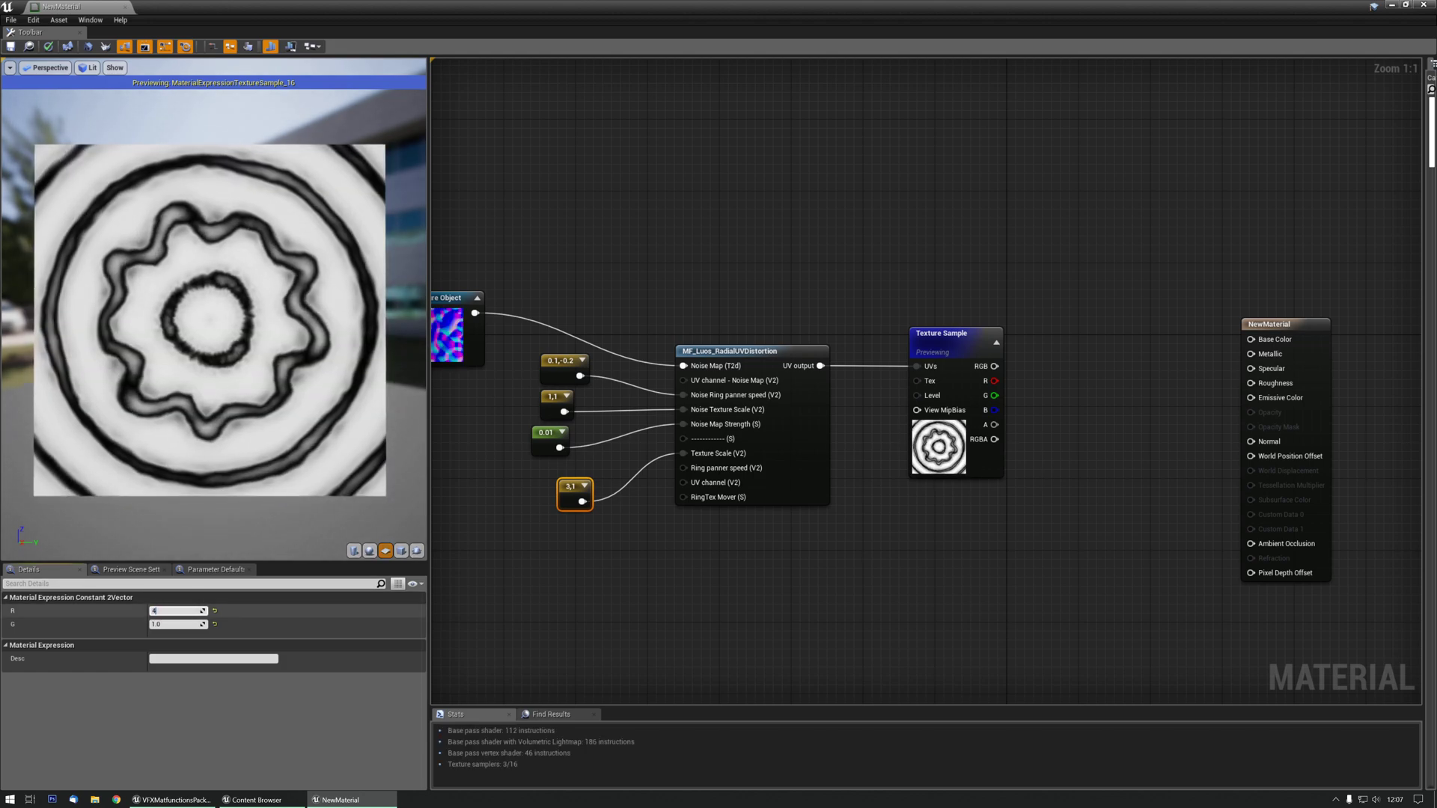
{"action": "type", "text": "4"}
{"action": "key", "text": "Return"}
{"action": "type", "text": "5"}
{"action": "key", "text": "Return"}
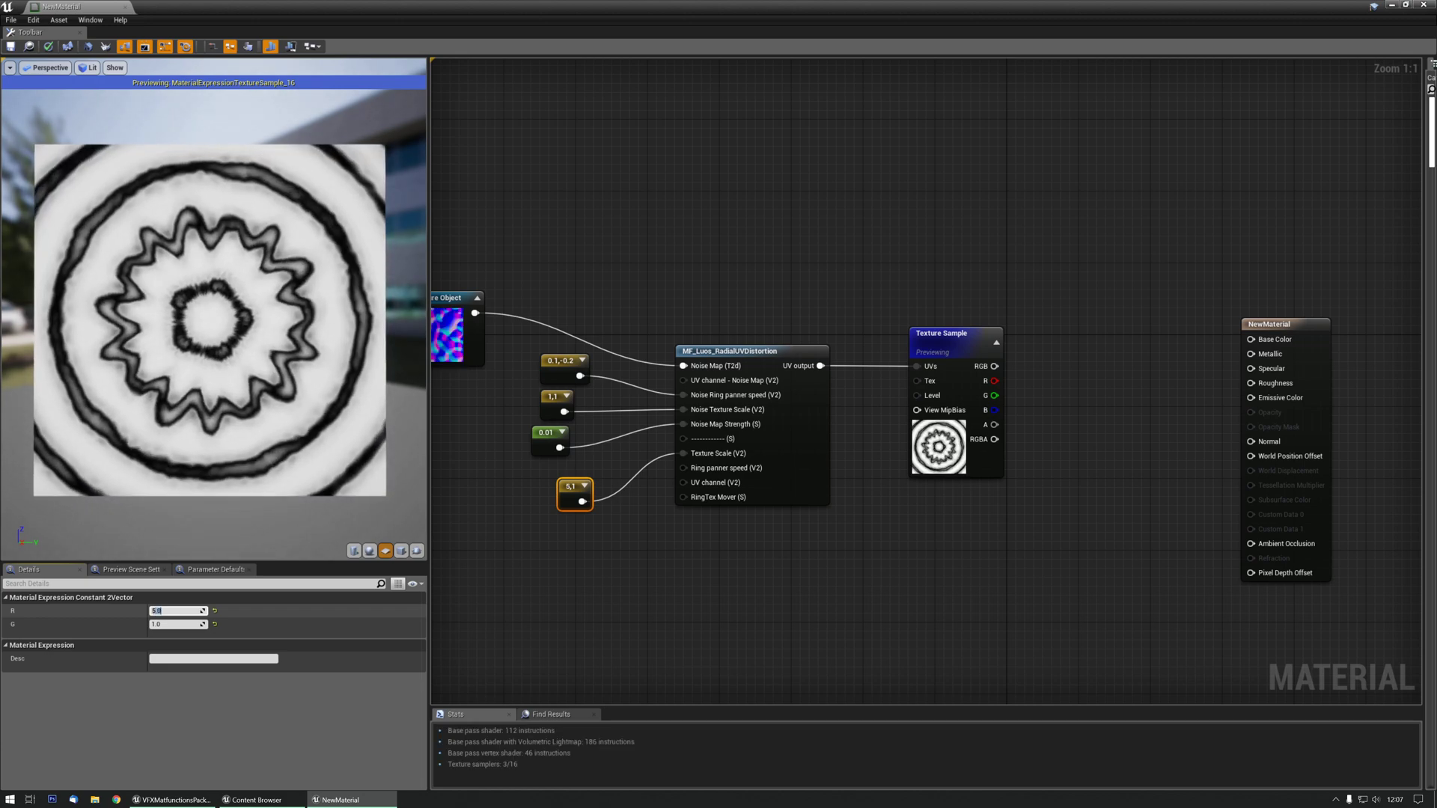
Step: Try 4 and then 0.5 as the G value of the constant feeding Texture Scale
{"action": "key", "text": "Tab"}
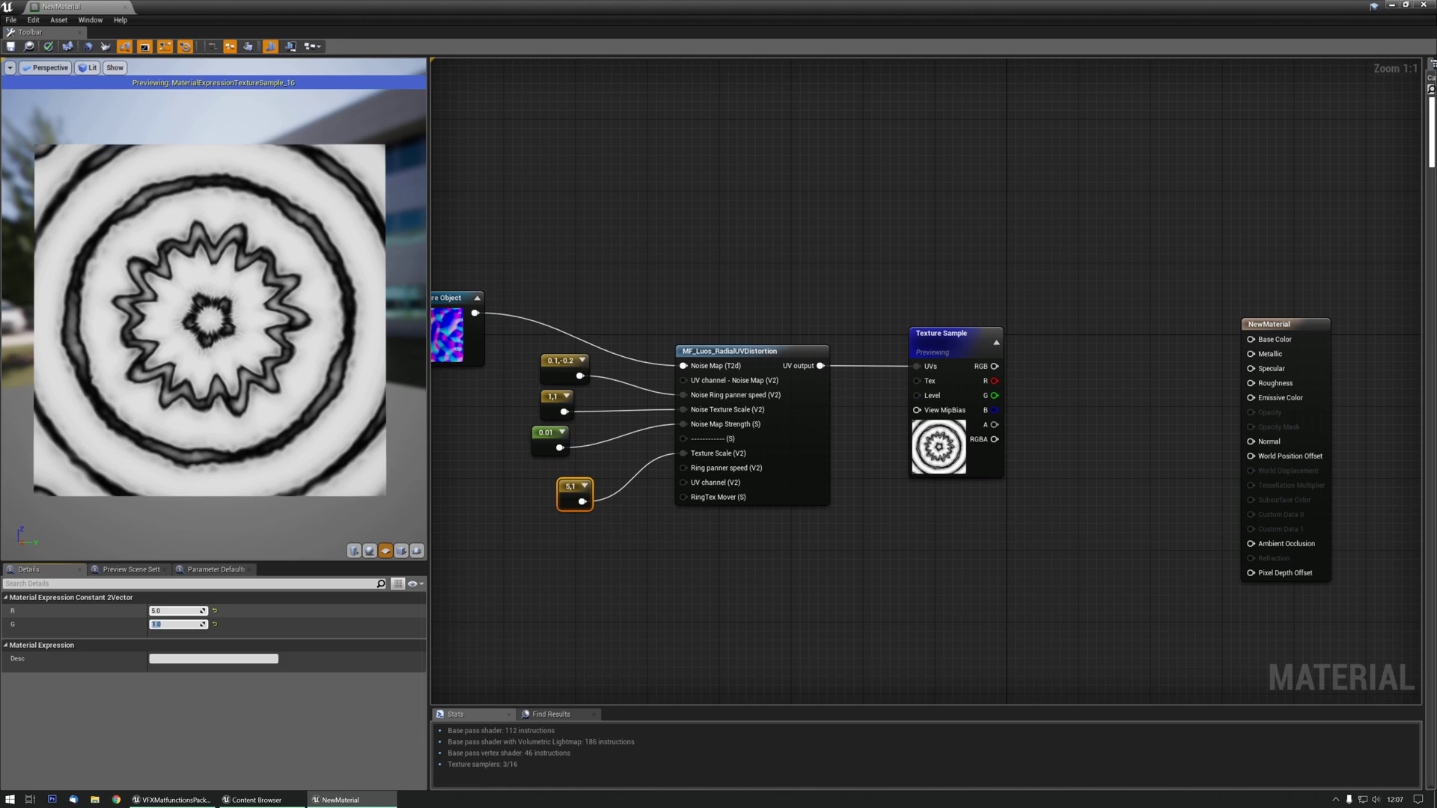
{"action": "type", "text": "4"}
{"action": "key", "text": "Return"}
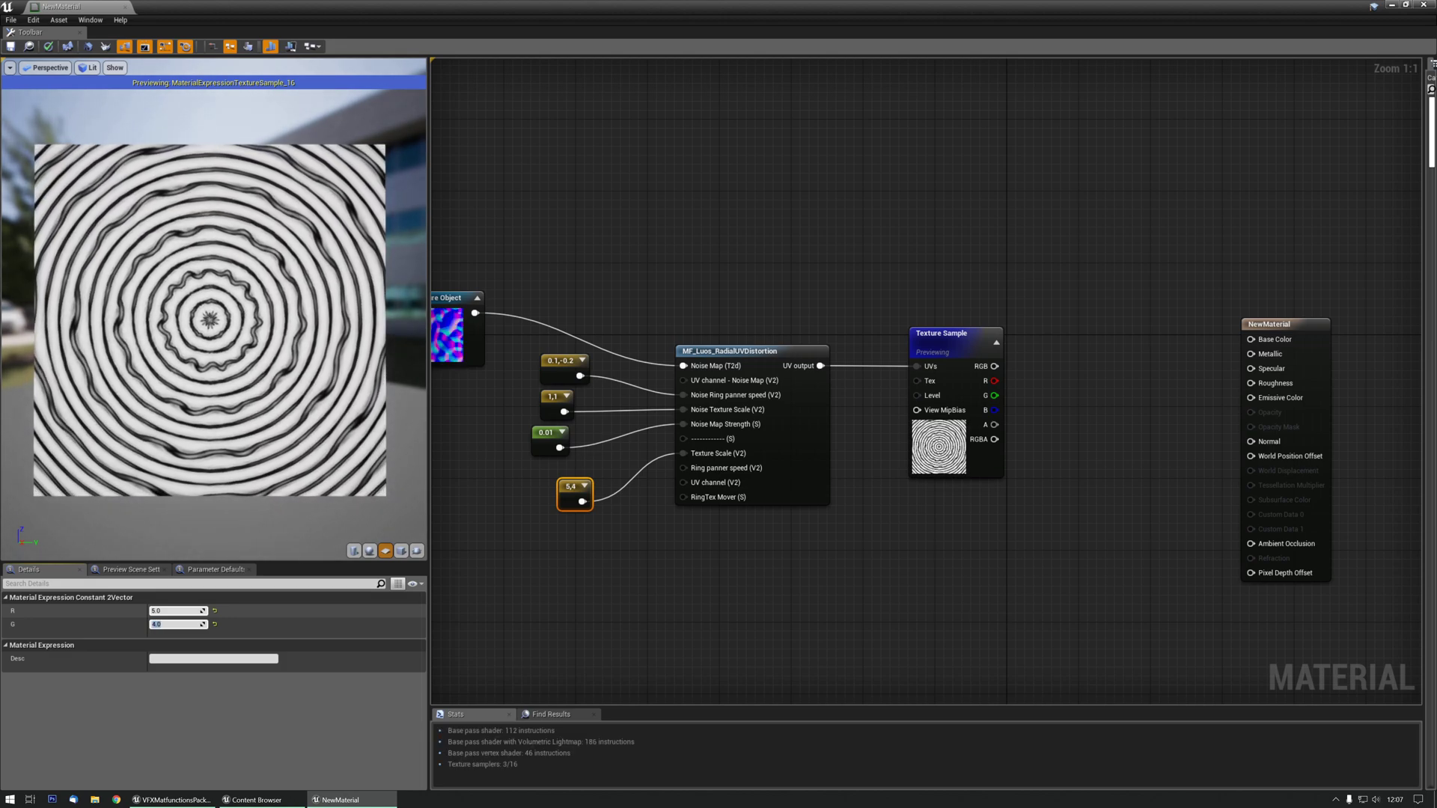
{"action": "type", "text": "0.5"}
{"action": "key", "text": "Return"}
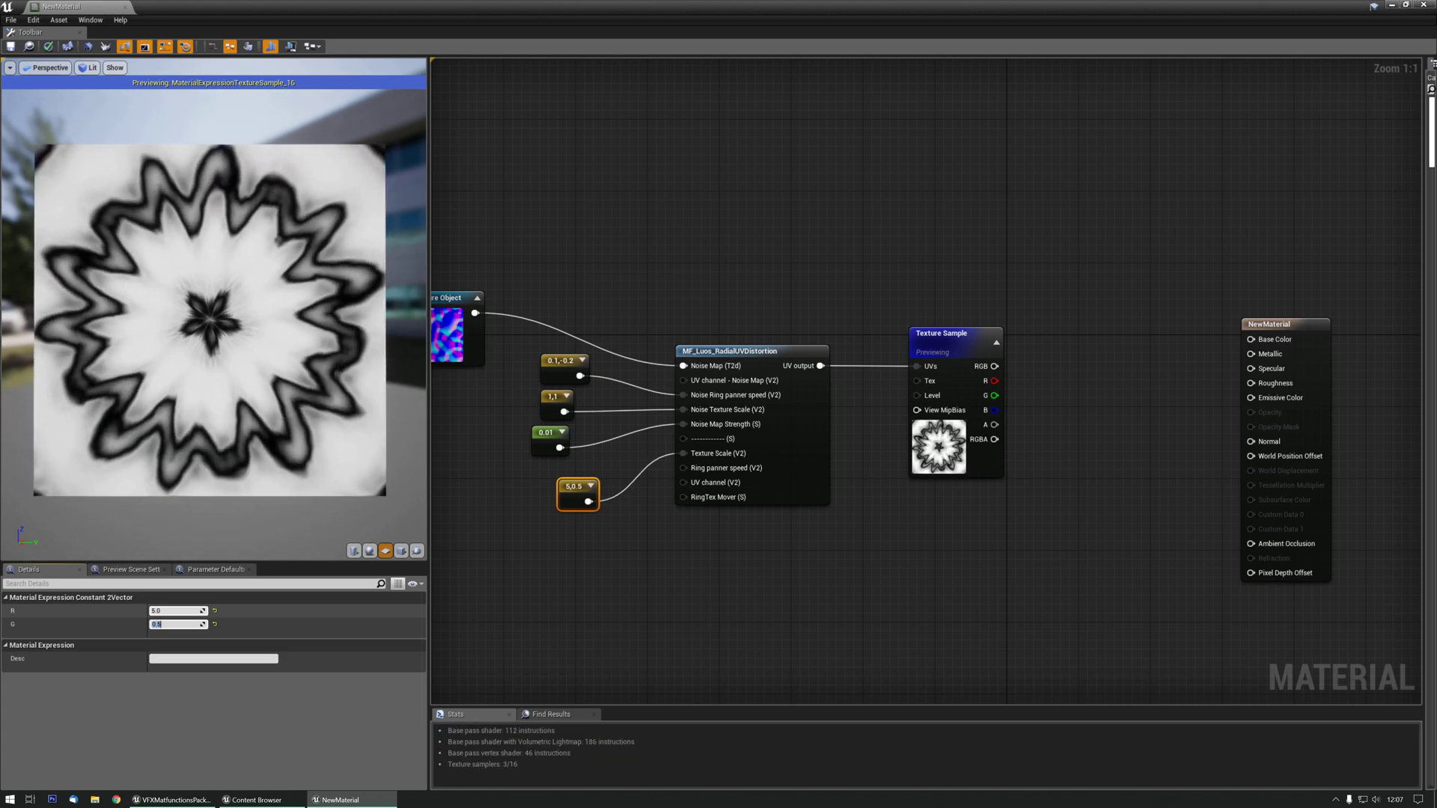
Step: Set the G value of the constant feeding Noise Ring panner speed to -0.5 and then to 0.5
{"action": "right_click_drag", "start_coordinate": [564, 555], "coordinate": [614, 554]}
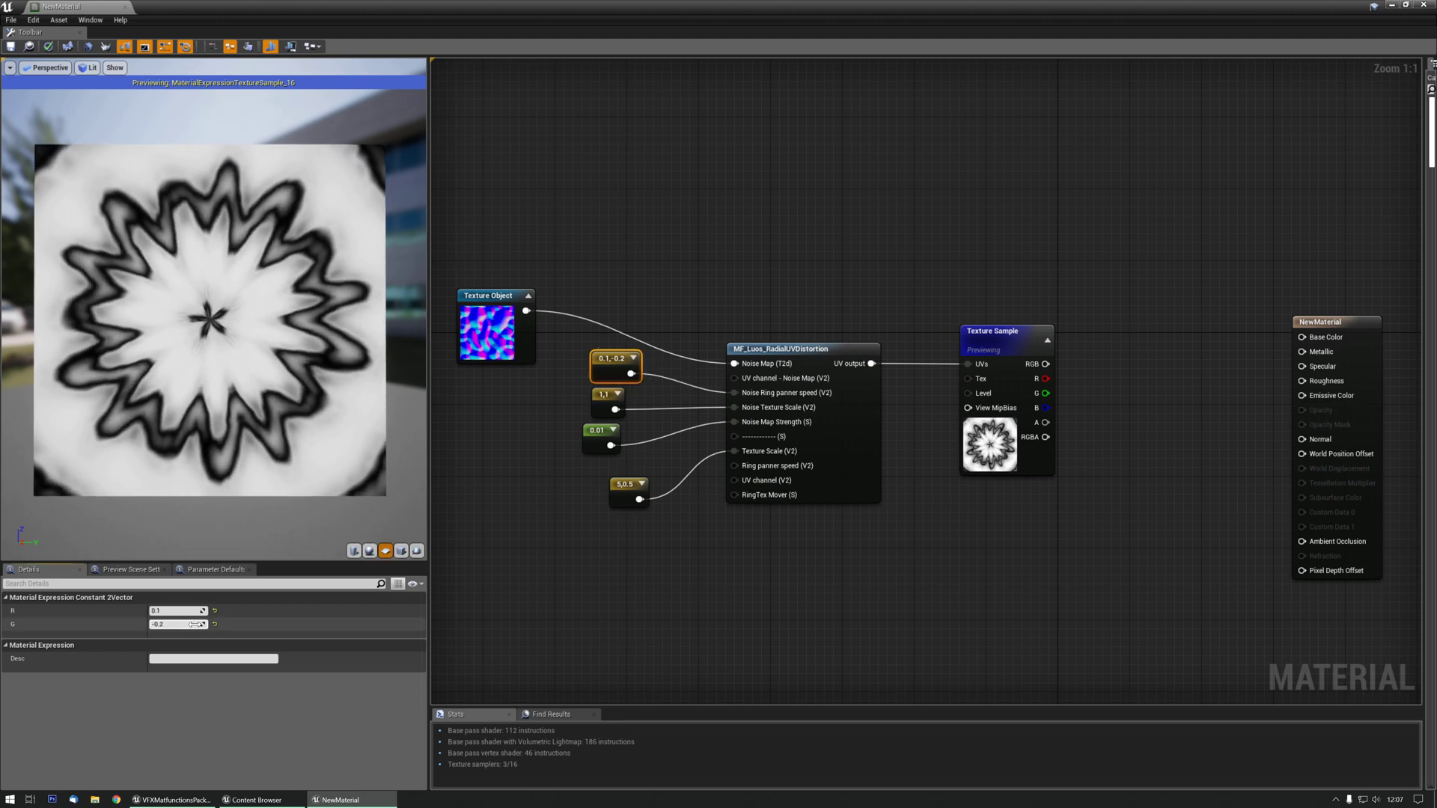
{"action": "type", "text": ".5"}
{"action": "key", "text": "Return"}
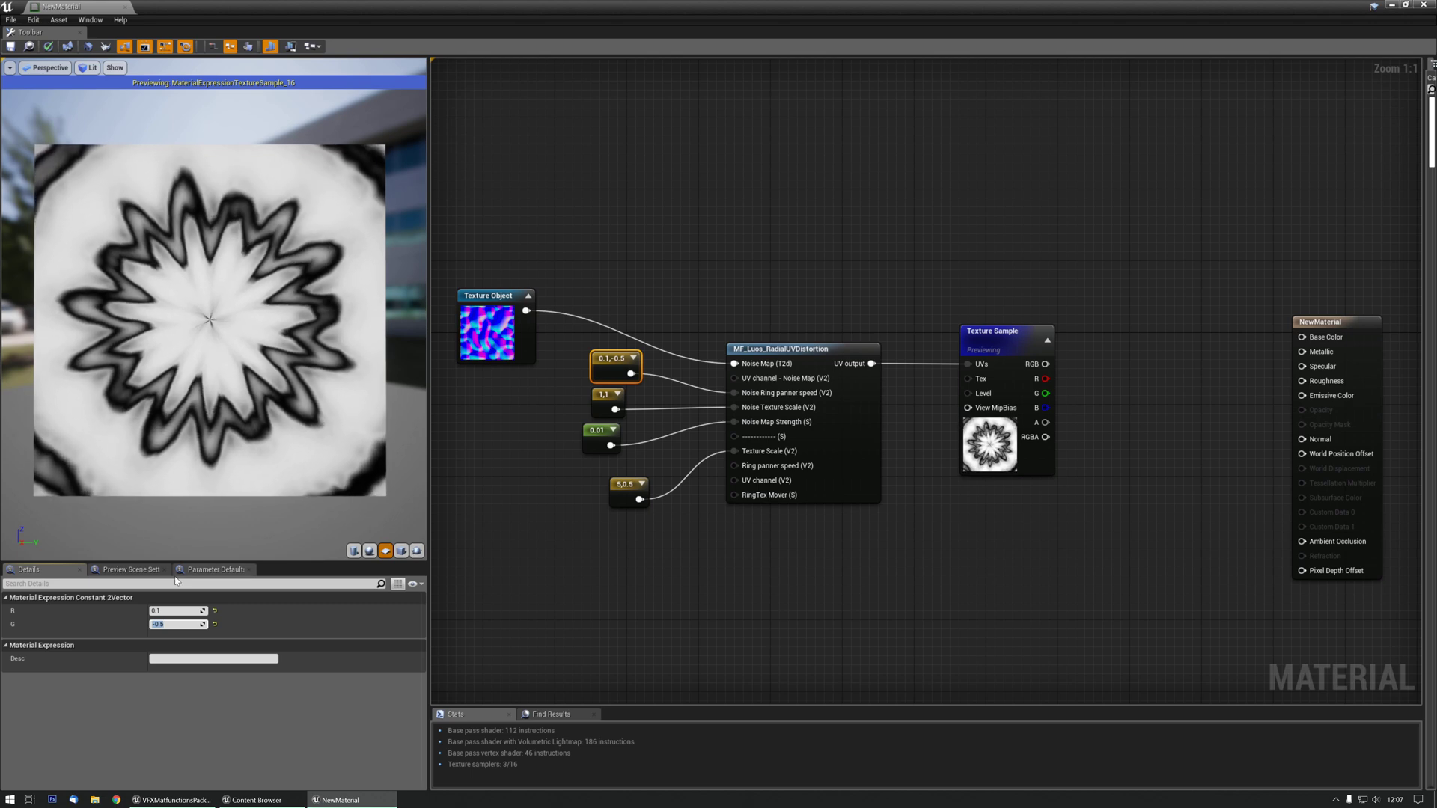
{"action": "key", "text": "Return"}
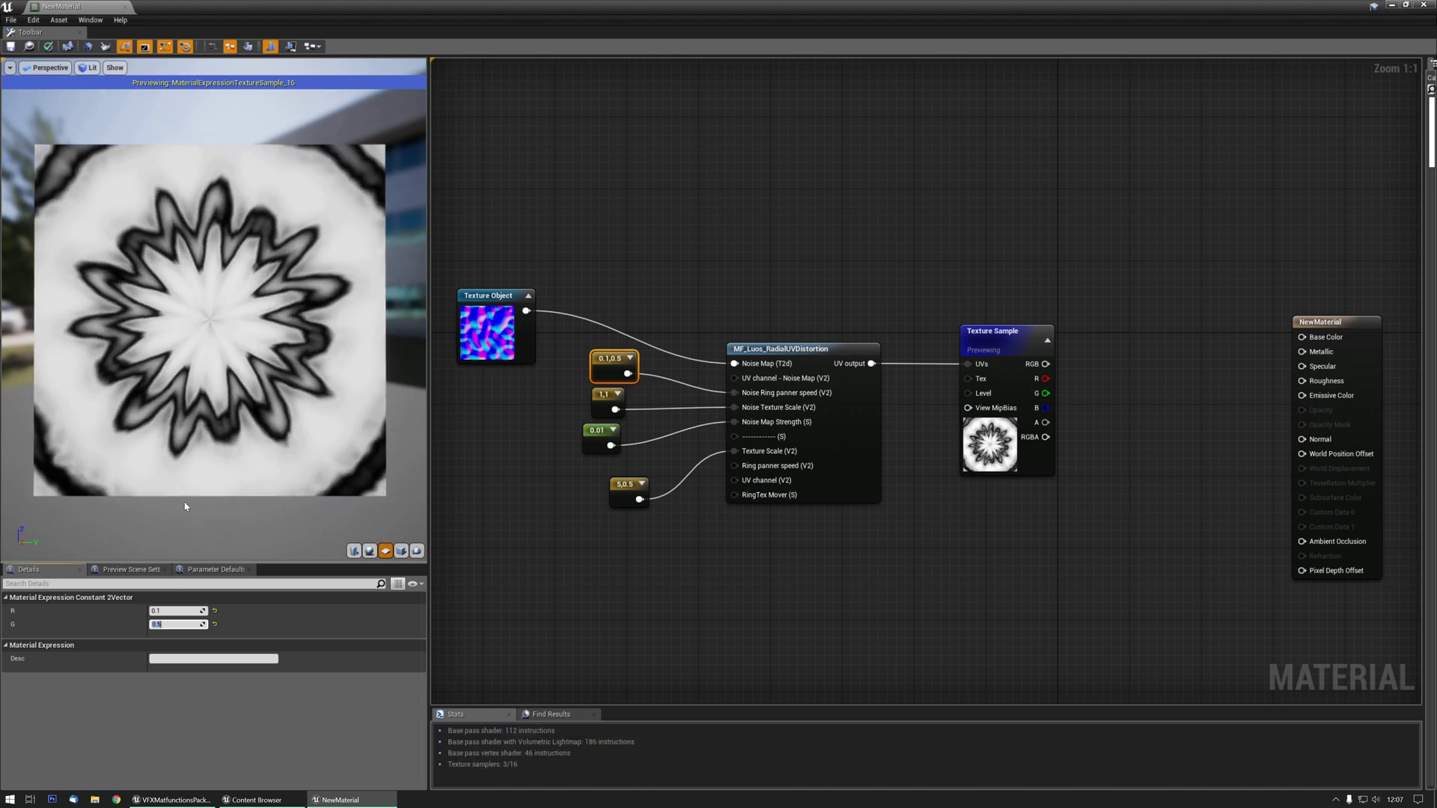
Step: Add a Constant2Vector below the Texture Scale constant and connect it to the function's Ring panner speed input
{"action": "right_click_drag", "start_coordinate": [613, 511], "coordinate": [614, 498]}
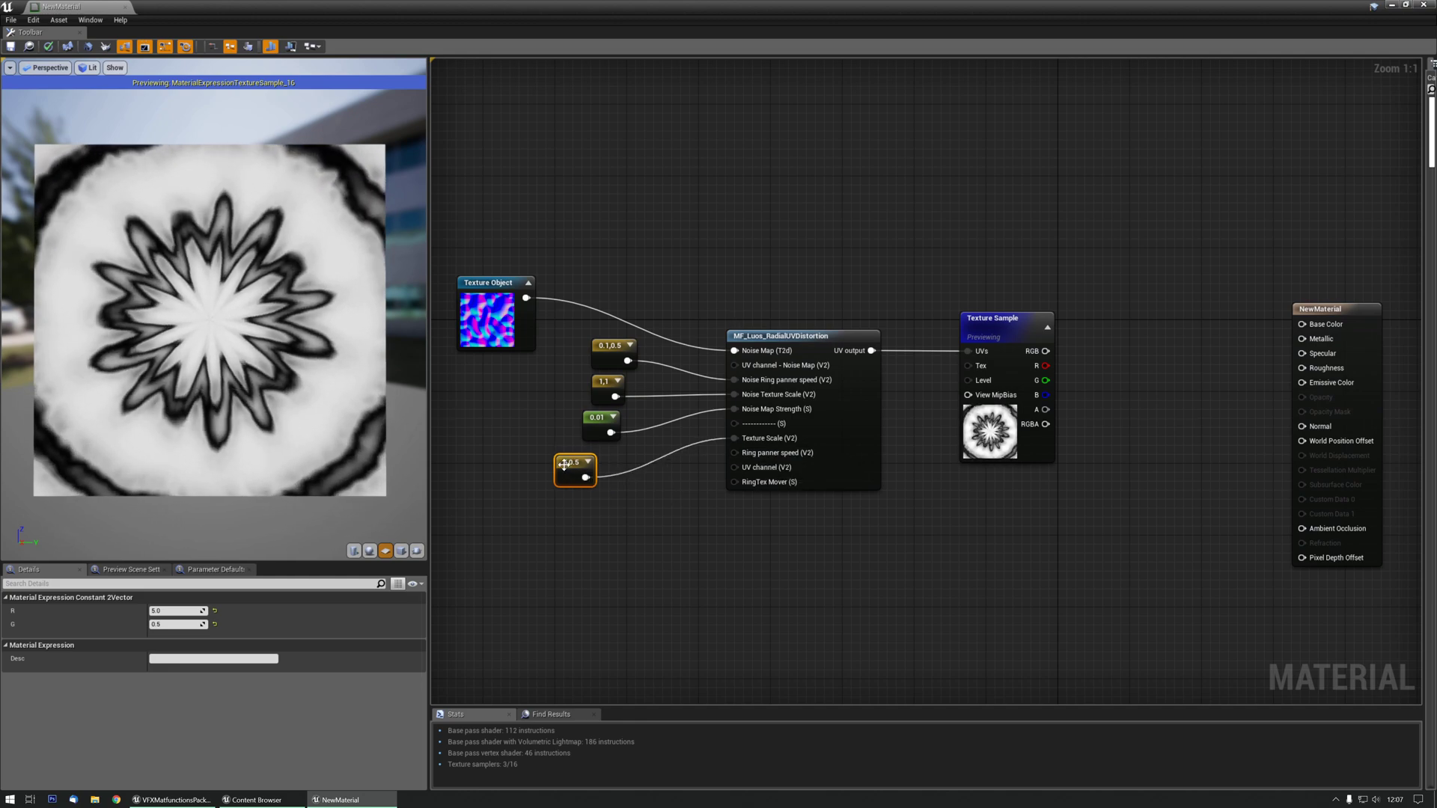
{"action": "left_click", "coordinate": [626, 541]}
{"action": "key", "text": "2"}
{"action": "left_click", "coordinate": [601, 523]}
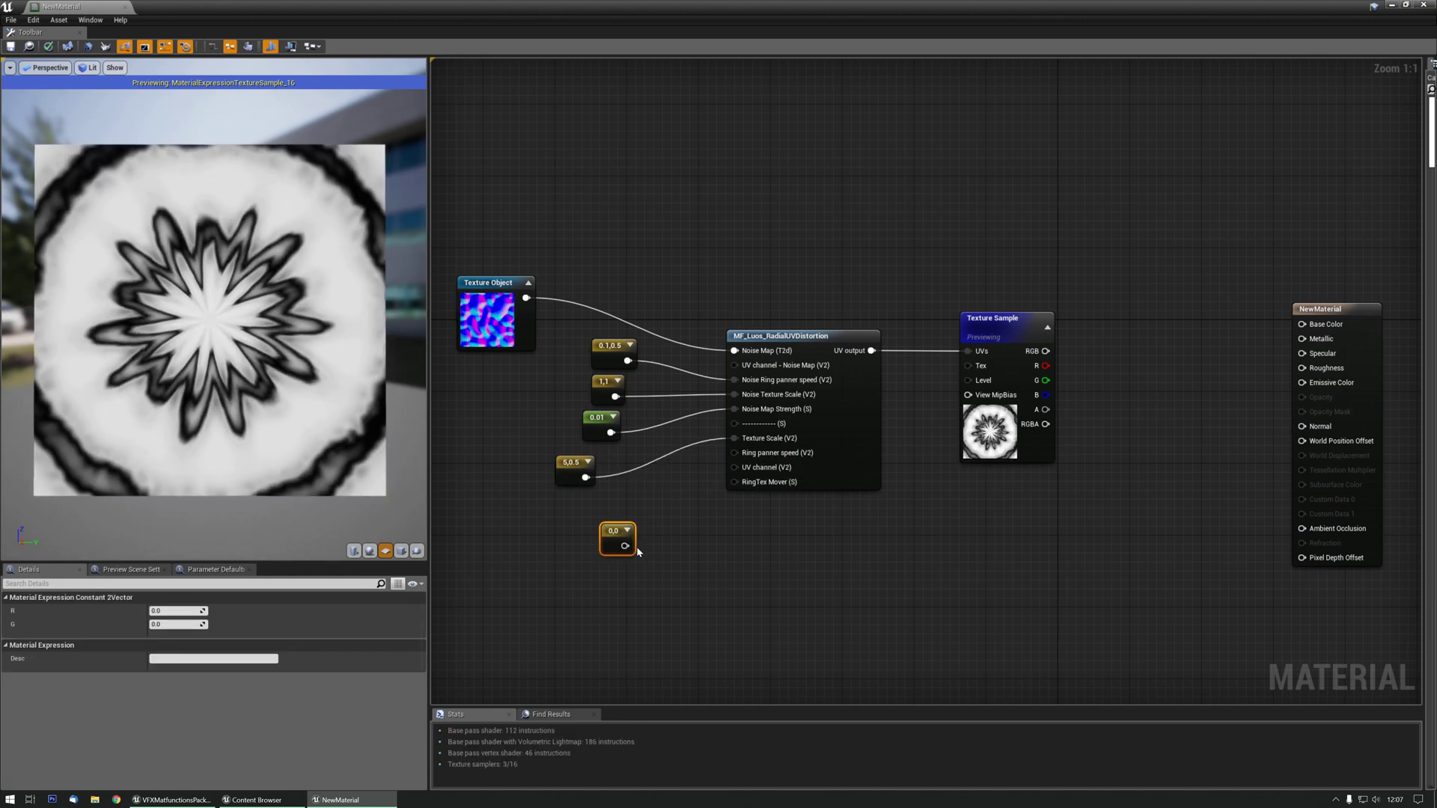
{"action": "left_click_drag", "start_coordinate": [738, 458], "coordinate": [738, 459]}
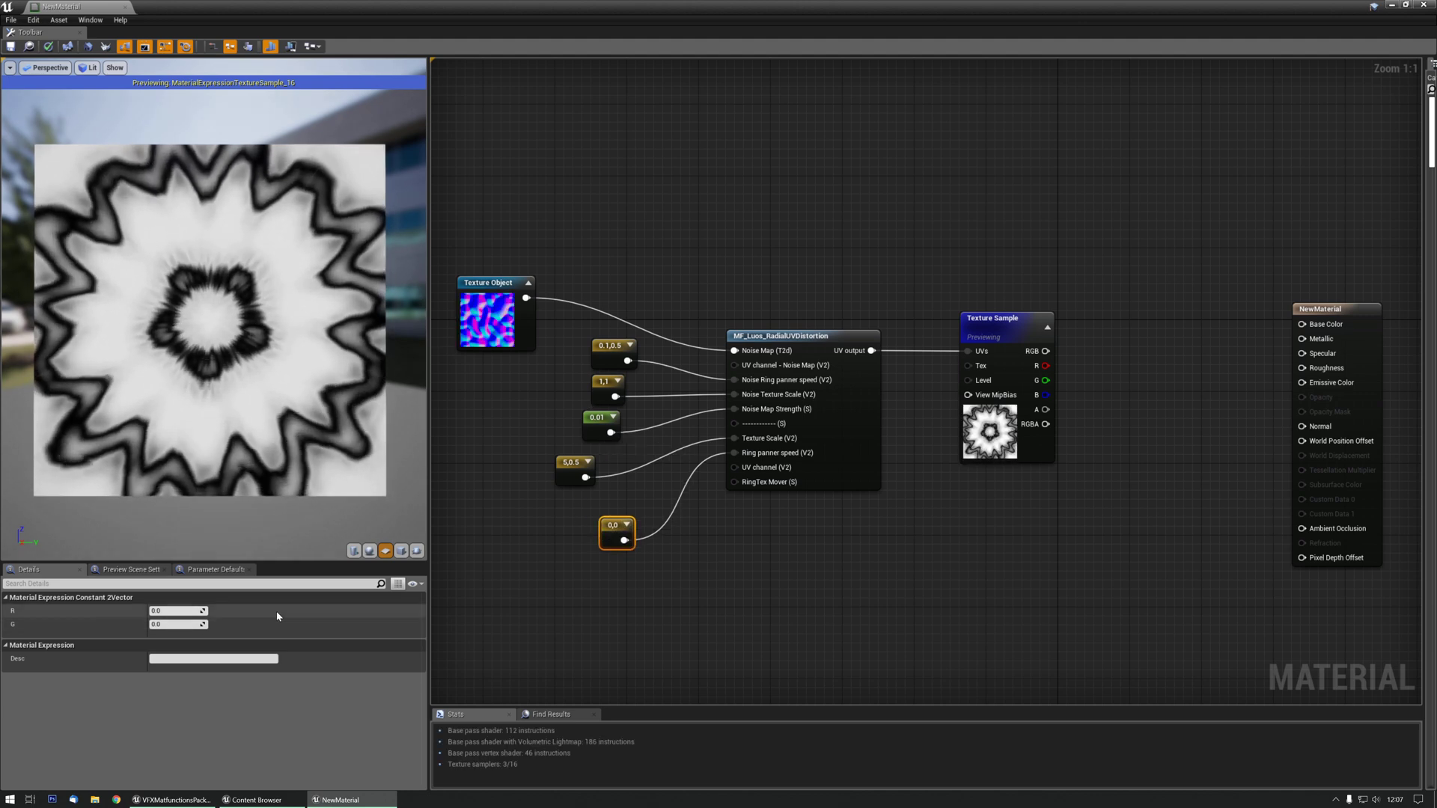
Step: Set the Ring panner speed constant's R to 1 and then 0.1, and its G to 0.3
{"action": "type", "text": "1"}
{"action": "key", "text": "Return"}
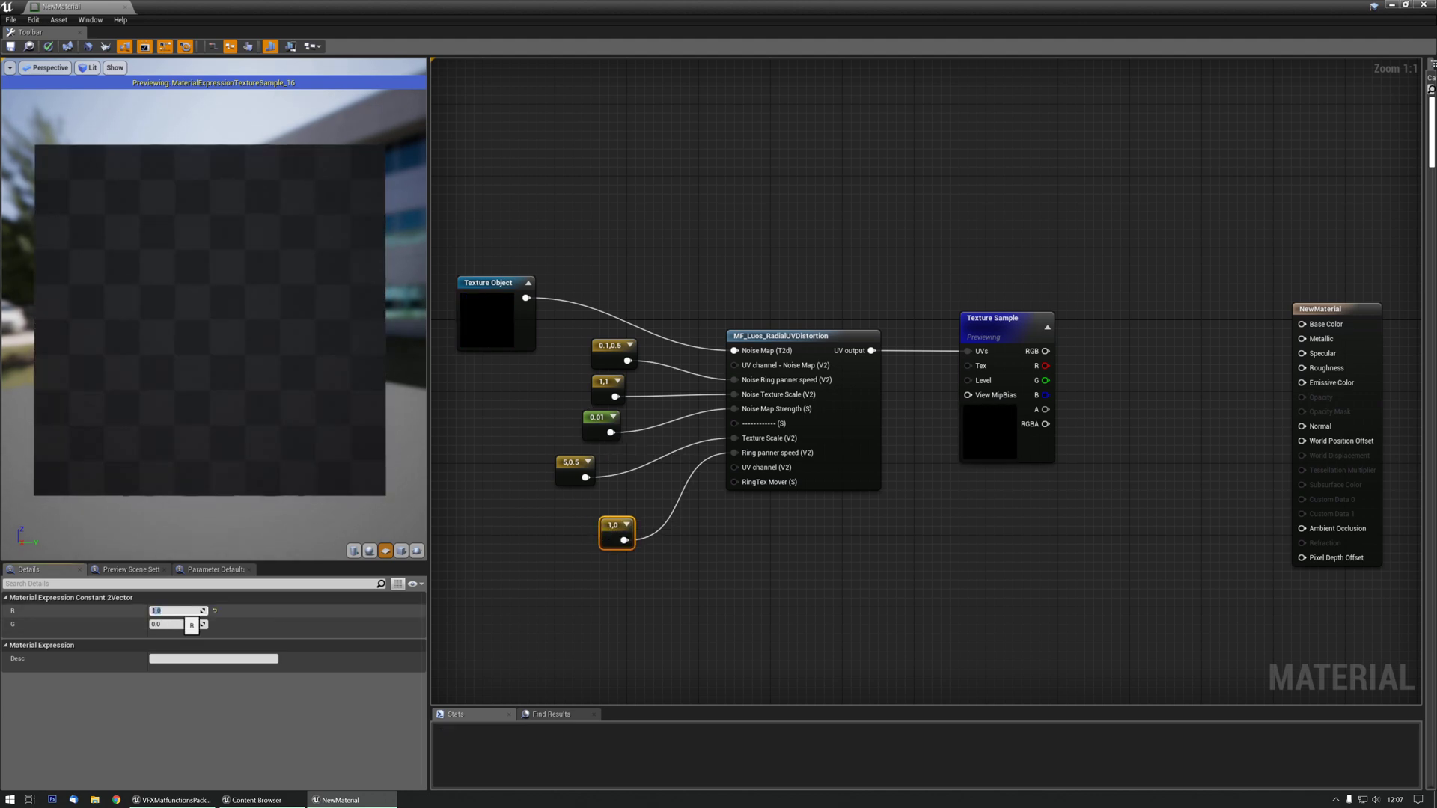
{"action": "type", "text": "0.1"}
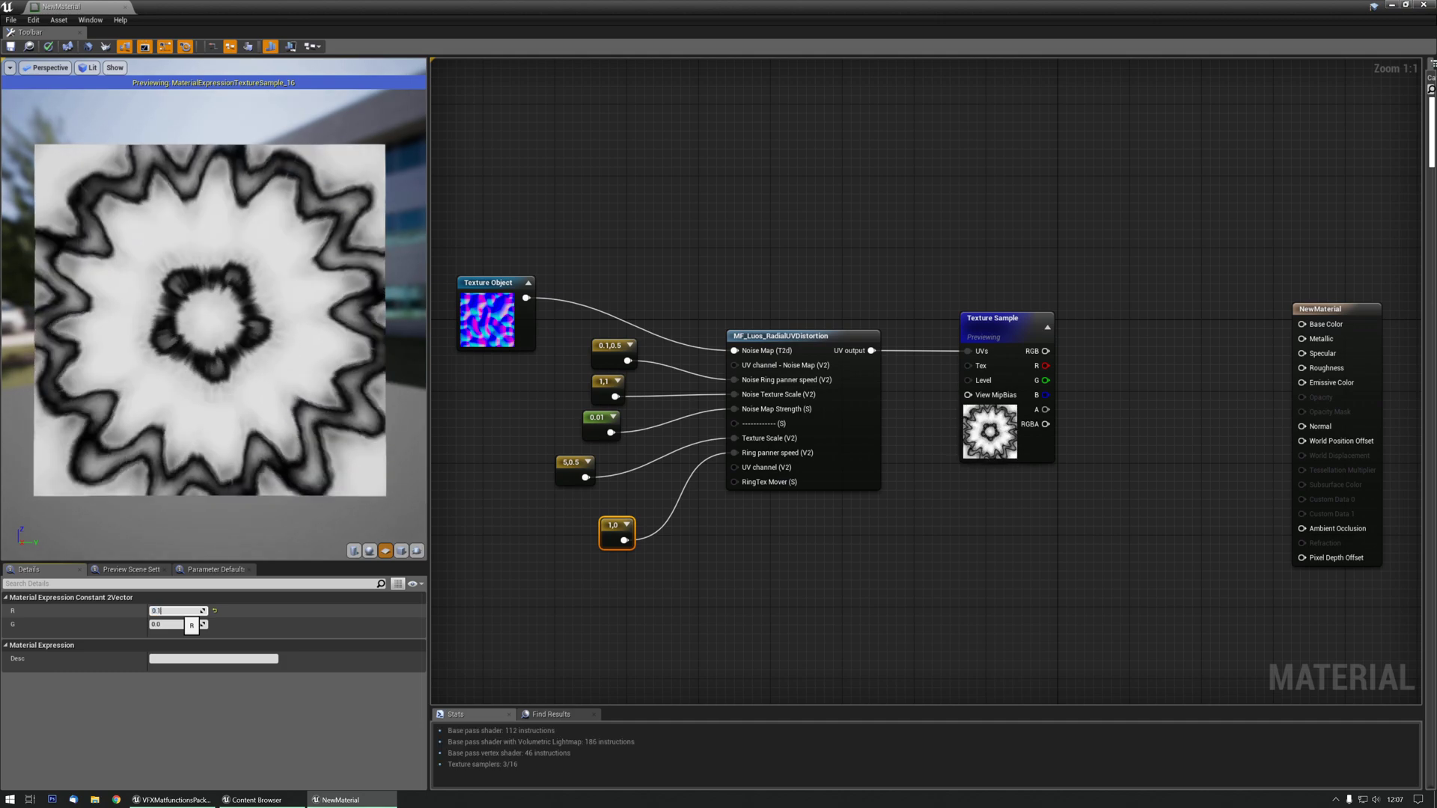
{"action": "key", "text": "Tab"}
{"action": "type", "text": "0"}
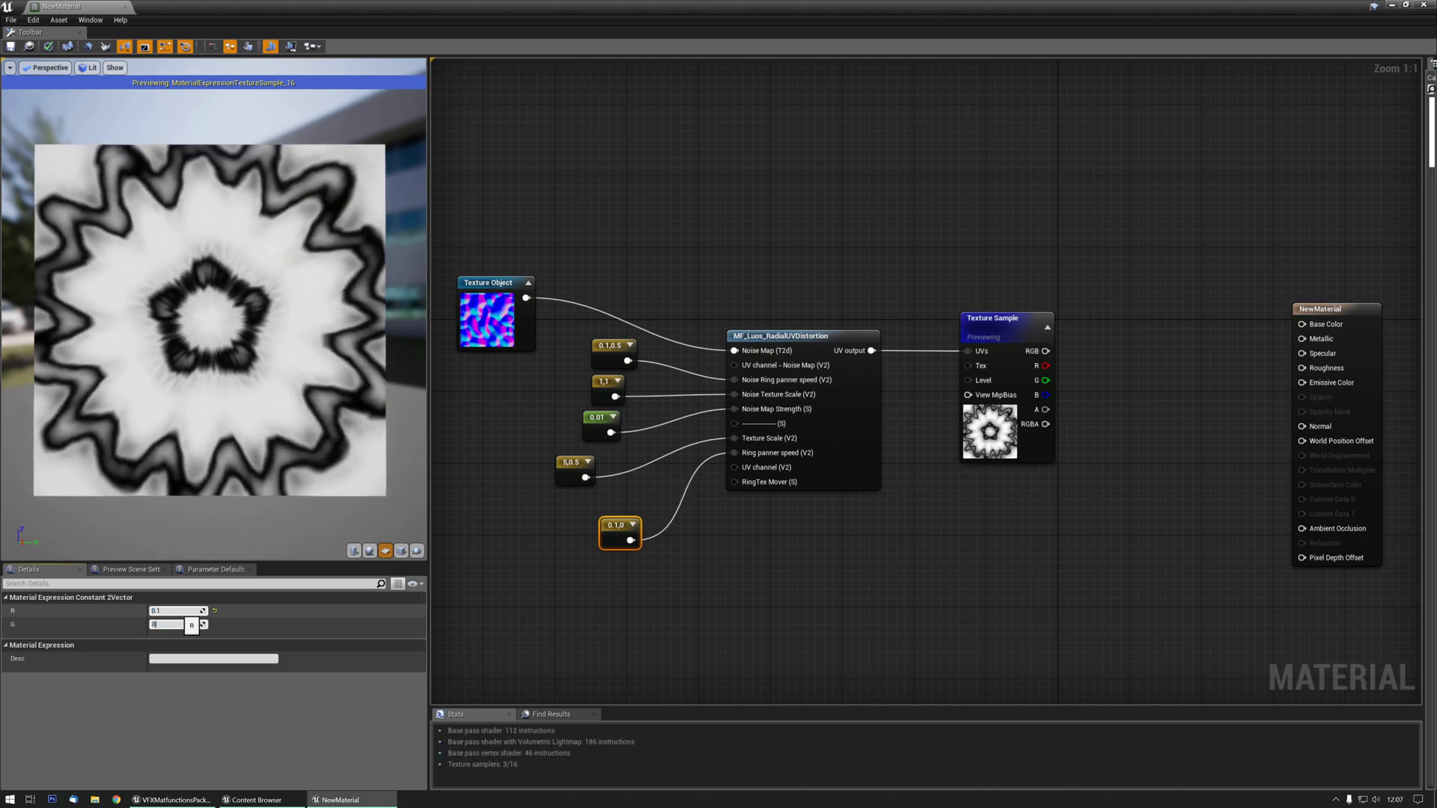
{"action": "type", "text": ".3"}
{"action": "key", "text": "Return"}
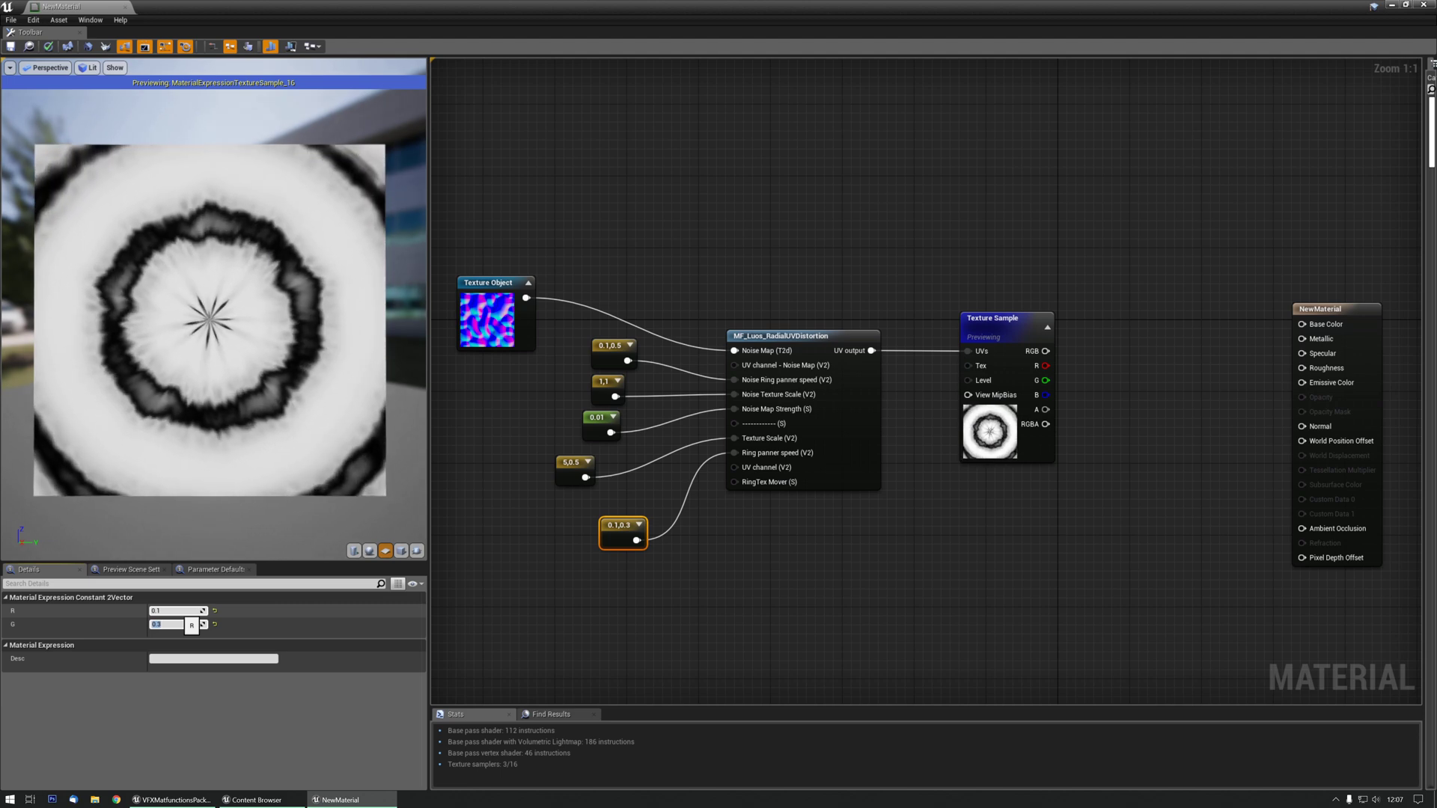
Step: Set both R and G of the constant feeding Texture Scale back to 1
{"action": "left_click", "coordinate": [560, 465]}
{"action": "left_click", "coordinate": [175, 610]}
{"action": "type", "text": "1"}
{"action": "key", "text": "Tab"}
{"action": "type", "text": "1"}
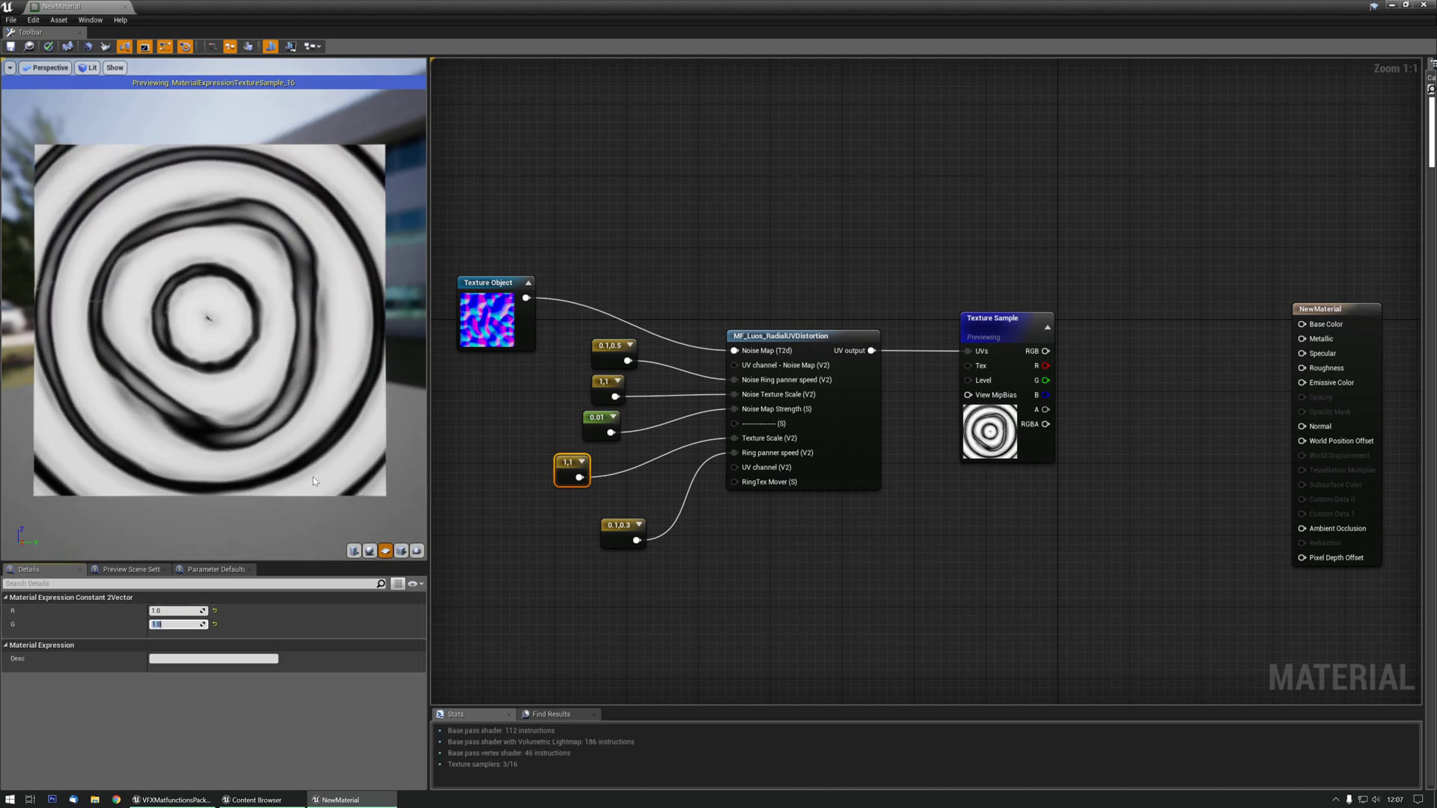
Step: Set the G value of the constant feeding Ring panner speed to -0.3
{"action": "left_click", "coordinate": [619, 536]}
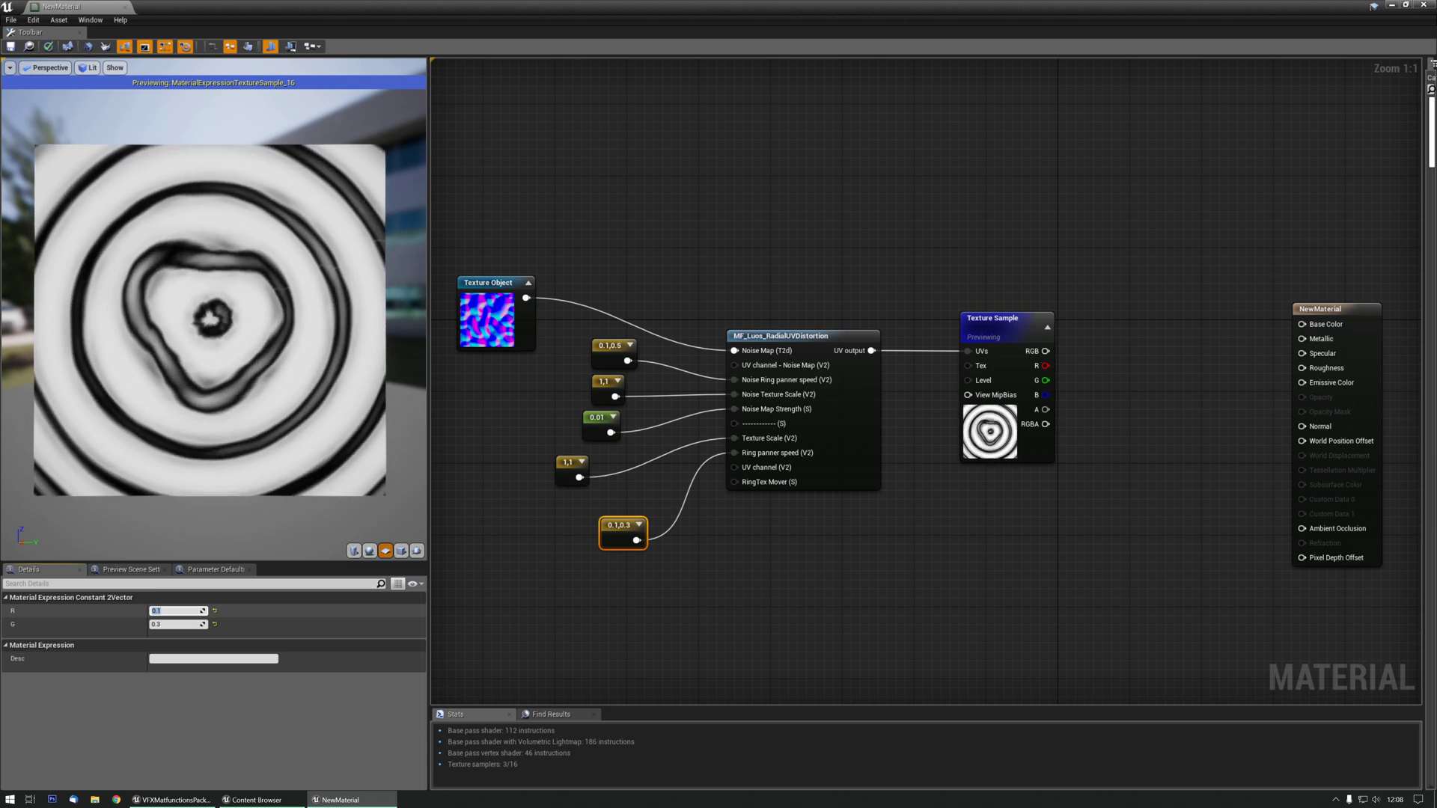
{"action": "left_click", "coordinate": [176, 611]}
{"action": "key", "text": "Tab"}
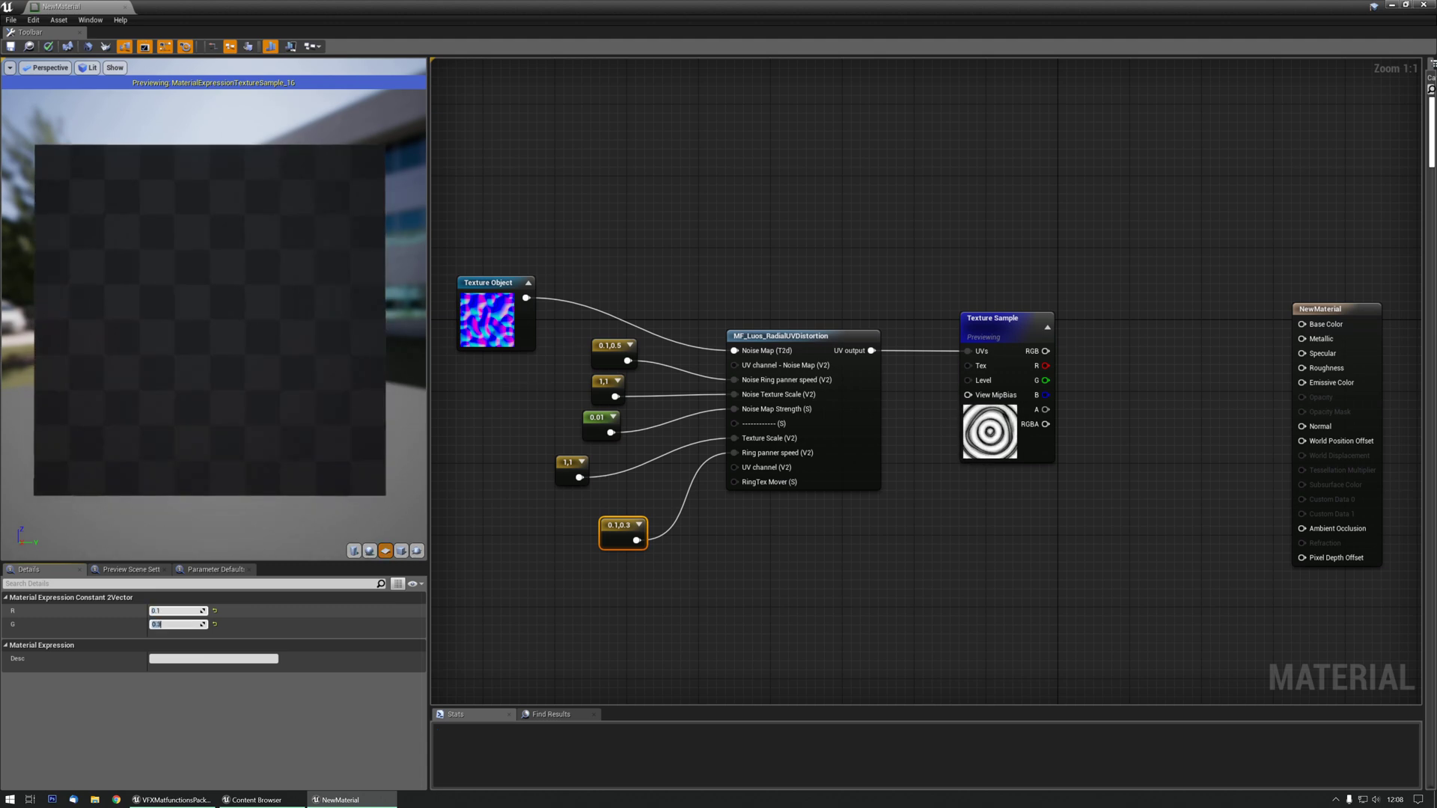
{"action": "type", "text": "-0.3"}
{"action": "key", "text": "Return"}
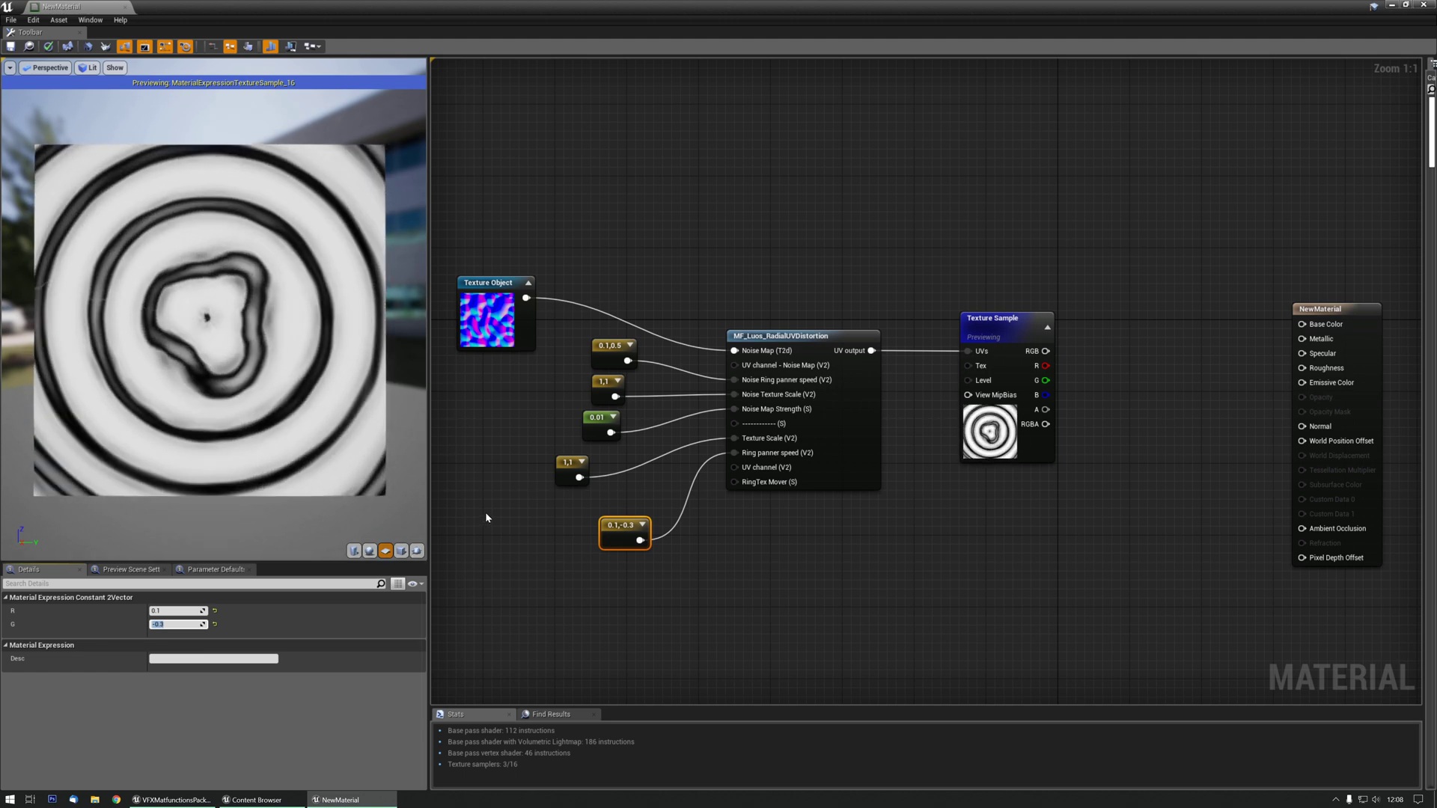
Step: Reset R and G of the Ring panner speed constant to 0 and tidy it in beneath the Texture Scale constant
{"action": "left_click", "coordinate": [178, 612]}
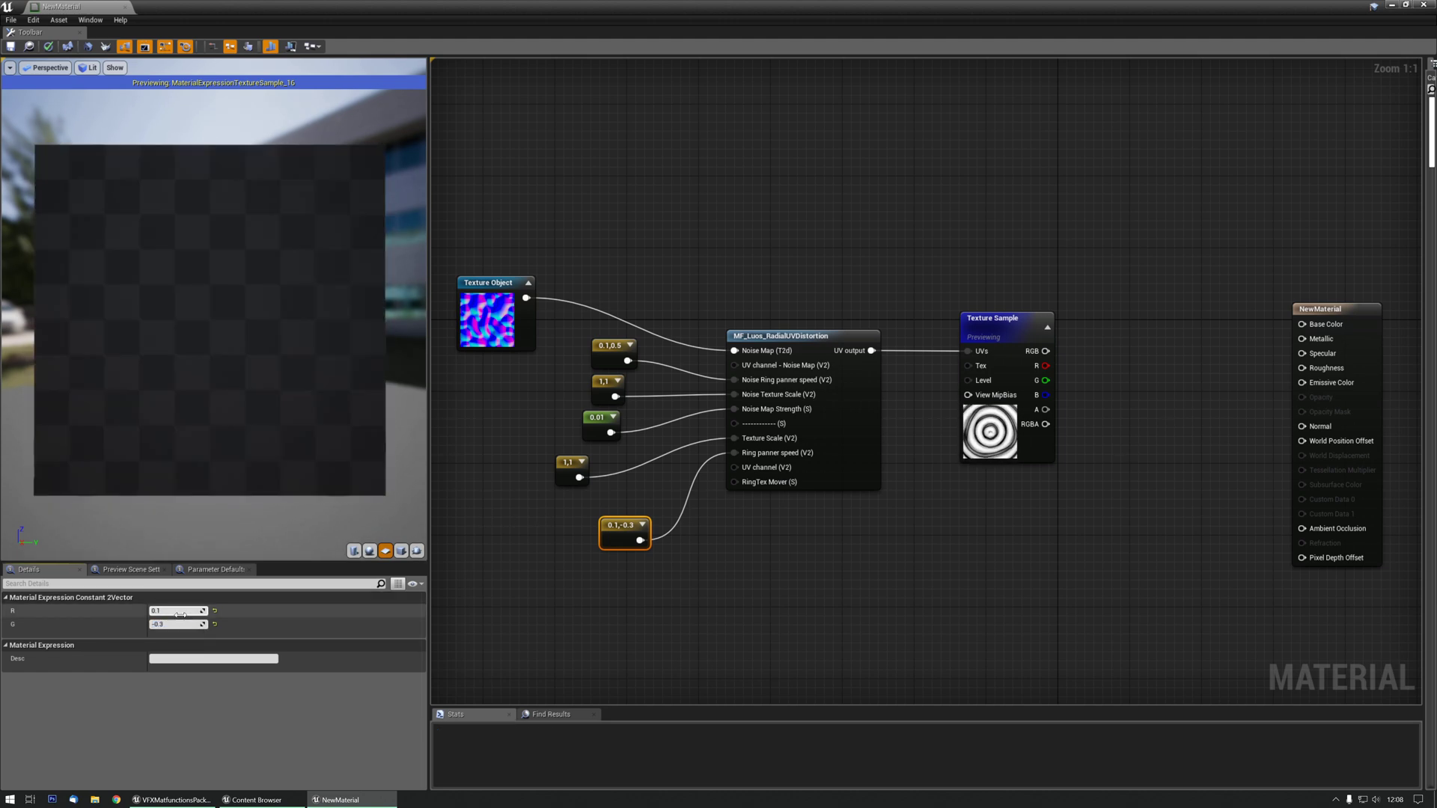
{"action": "type", "text": "0"}
{"action": "key", "text": "Tab"}
{"action": "type", "text": "0"}
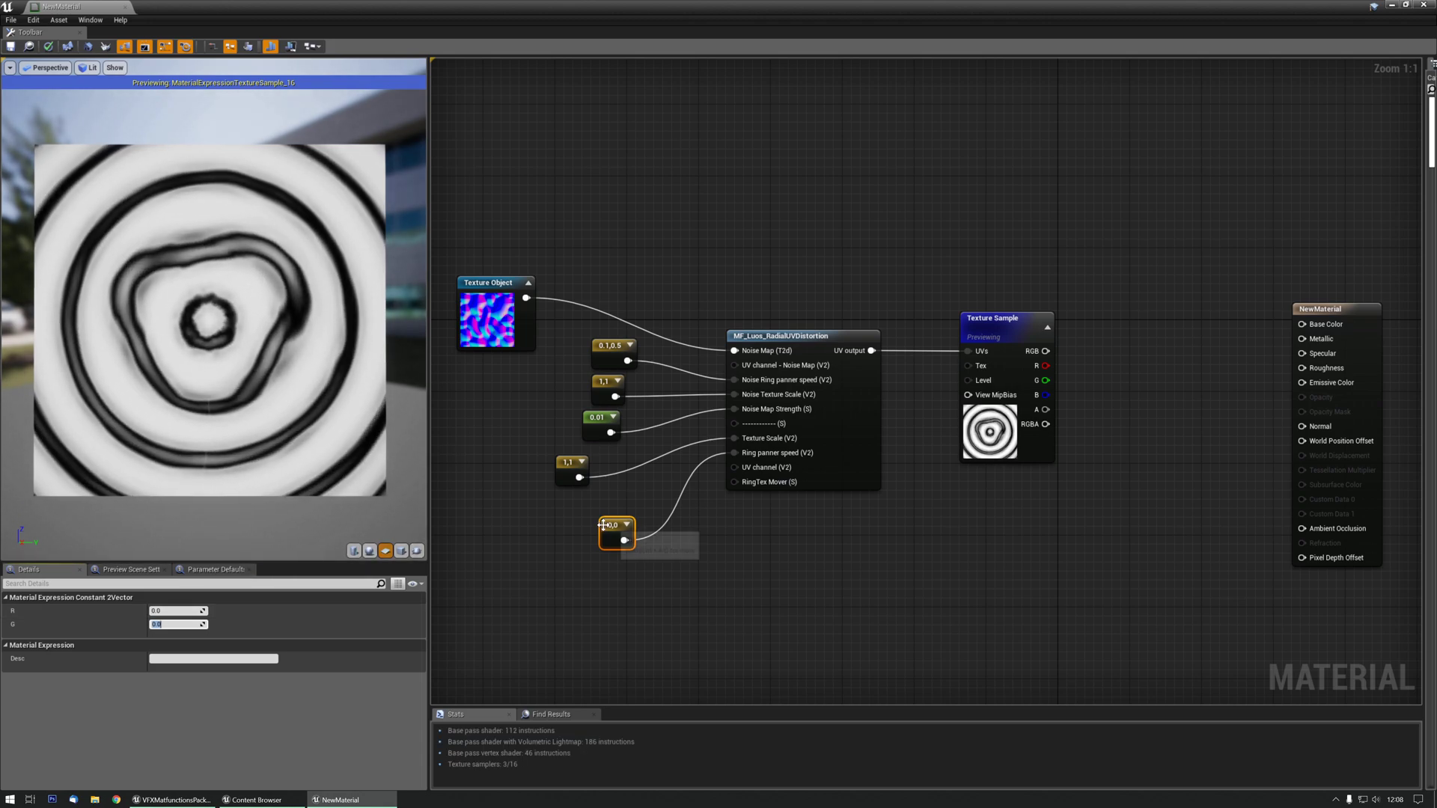
{"action": "left_click_drag", "start_coordinate": [603, 526], "coordinate": [544, 529]}
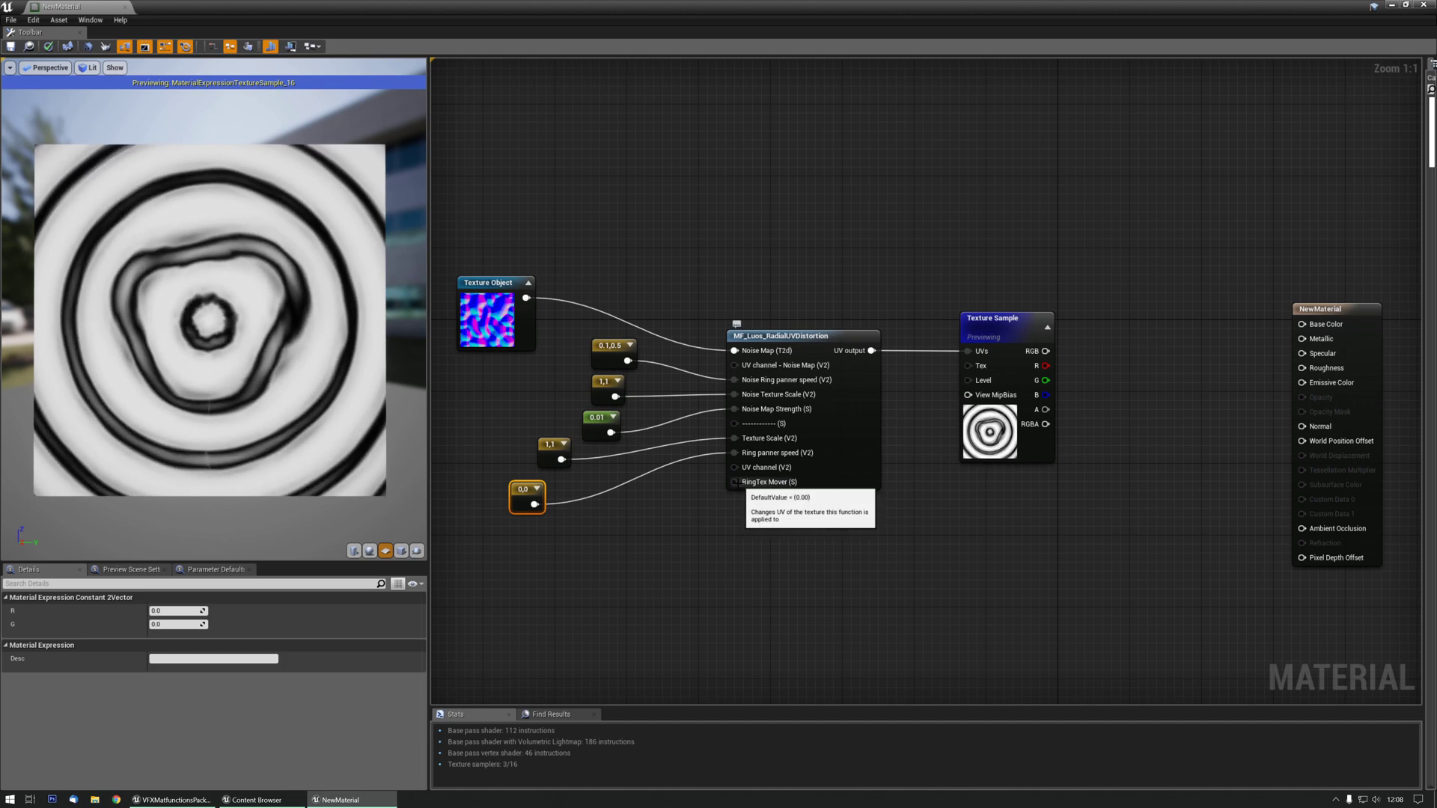
Step: Add a Constant connected to the function's RingTex Mover input and set its value to 0.2
{"action": "left_click", "coordinate": [651, 526]}
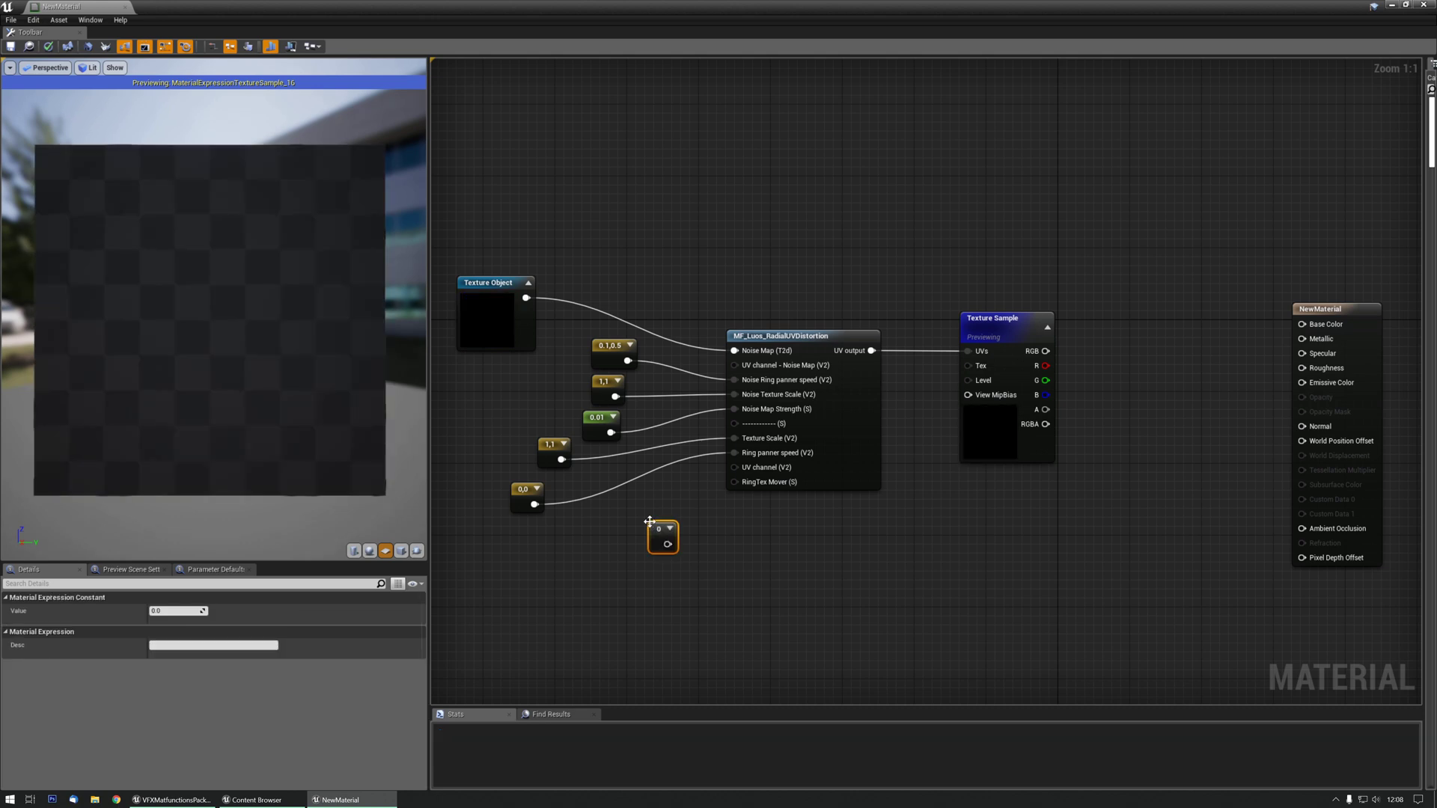
{"action": "left_click_drag", "start_coordinate": [730, 494], "coordinate": [734, 483]}
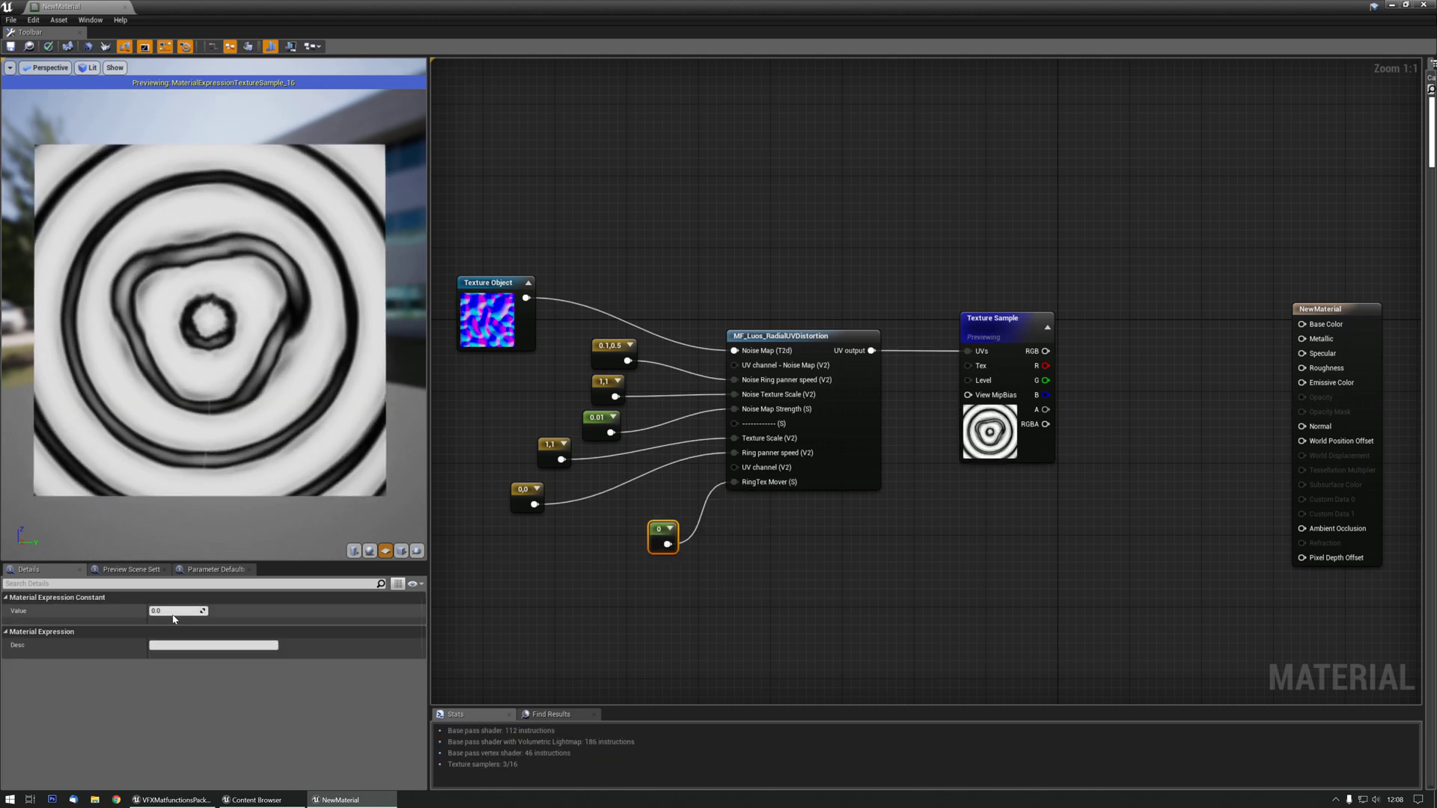
{"action": "type", "text": "0.2"}
{"action": "key", "text": "Return"}
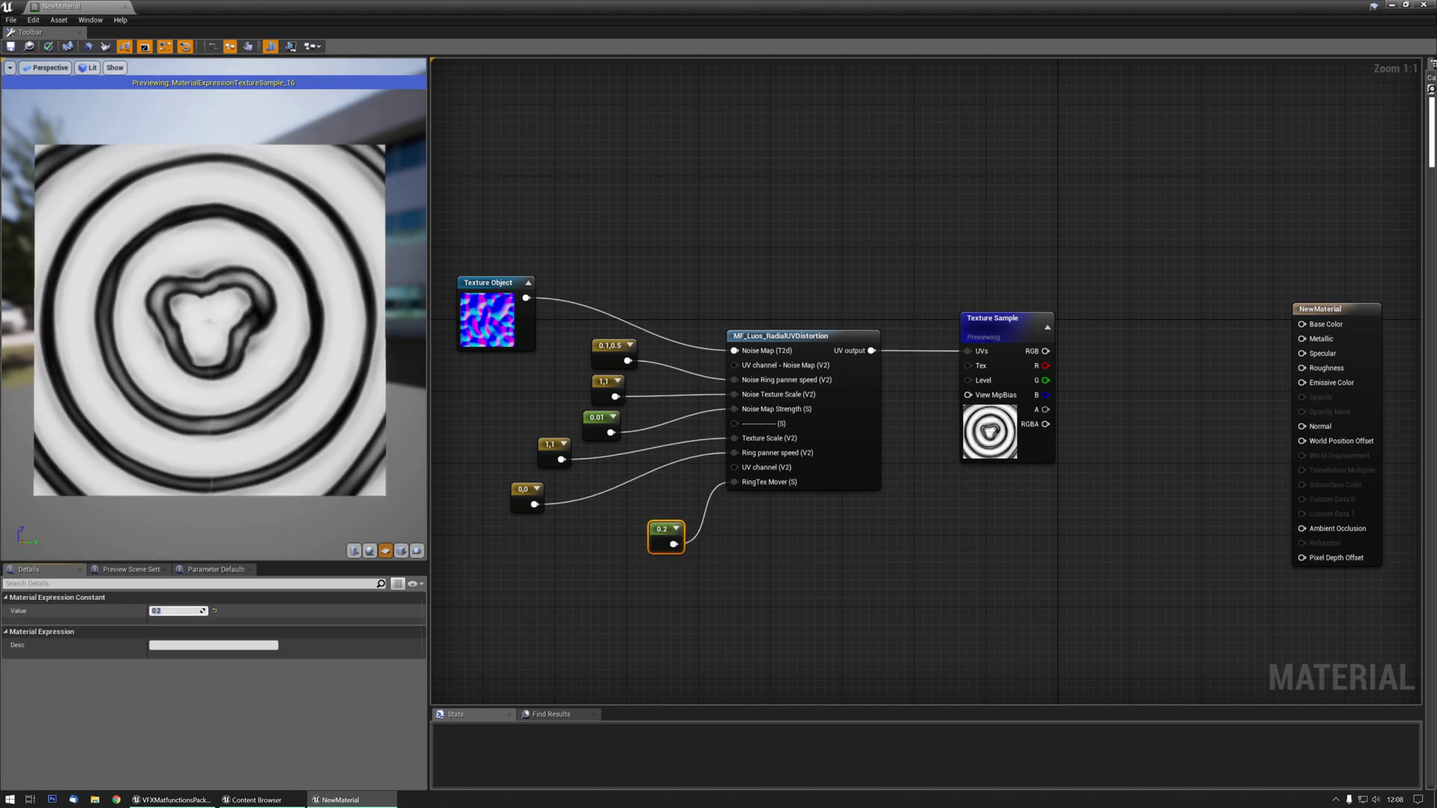
Step: Set the RingTex Mover constant to 0.3 and convert it to a parameter, keeping the default name
{"action": "type", "text": "0.3"}
{"action": "key", "text": "Return"}
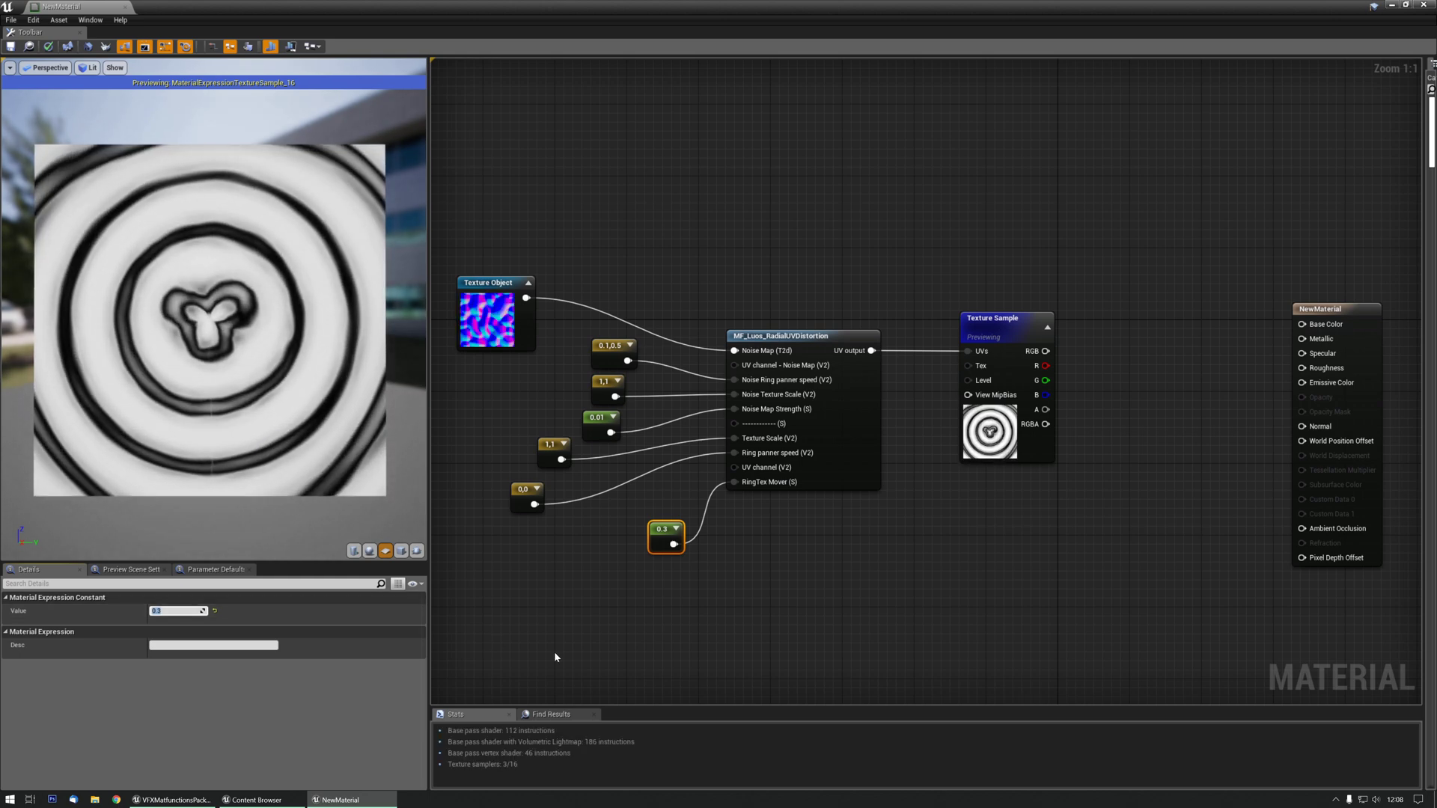
{"action": "key", "text": "p"}
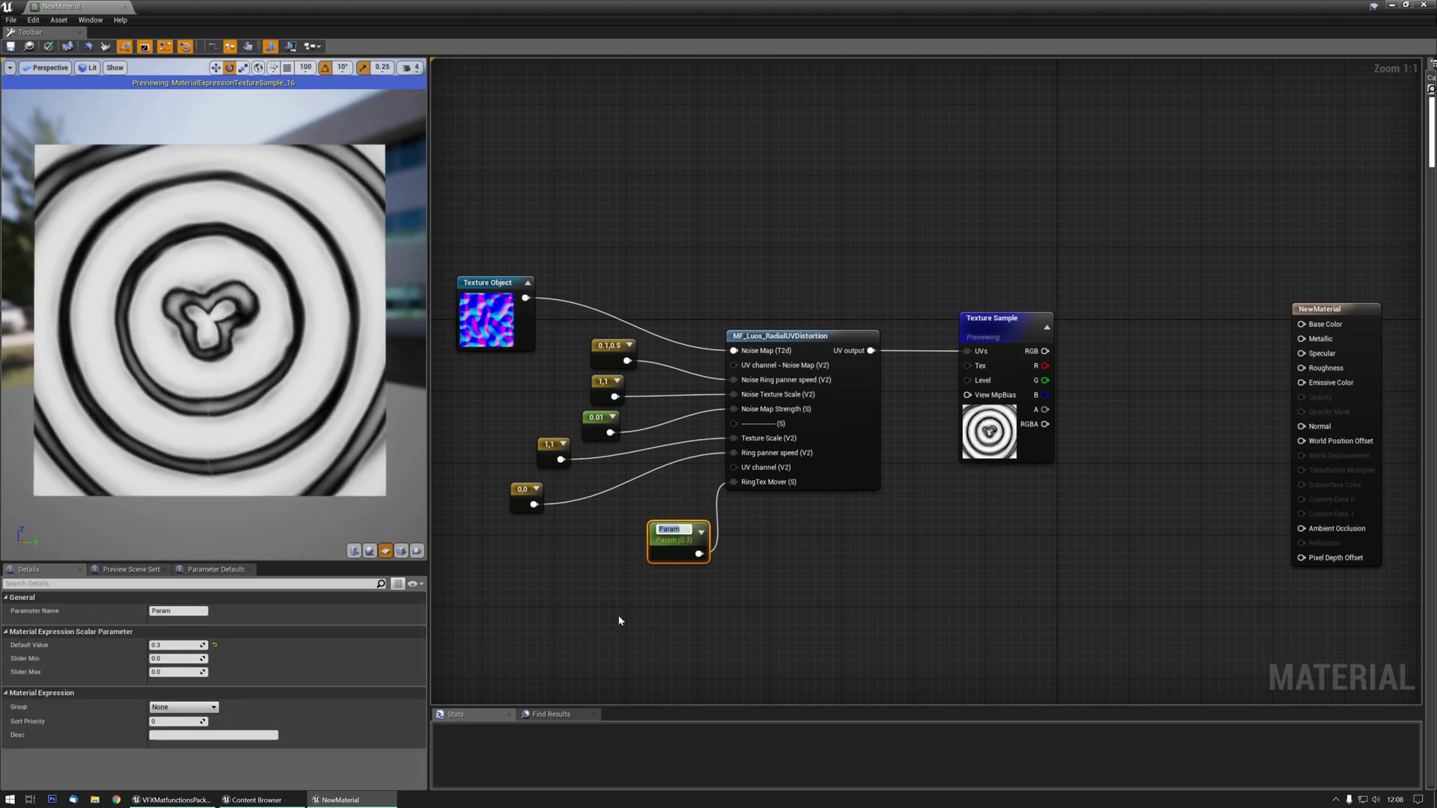
{"action": "left_click", "coordinate": [619, 618]}
Step: Add a DebugTimeSine node below the parameter and connect its Result to the RingTex Mover input
{"action": "right_click", "coordinate": [650, 615]}
{"action": "type", "text": "debug"}
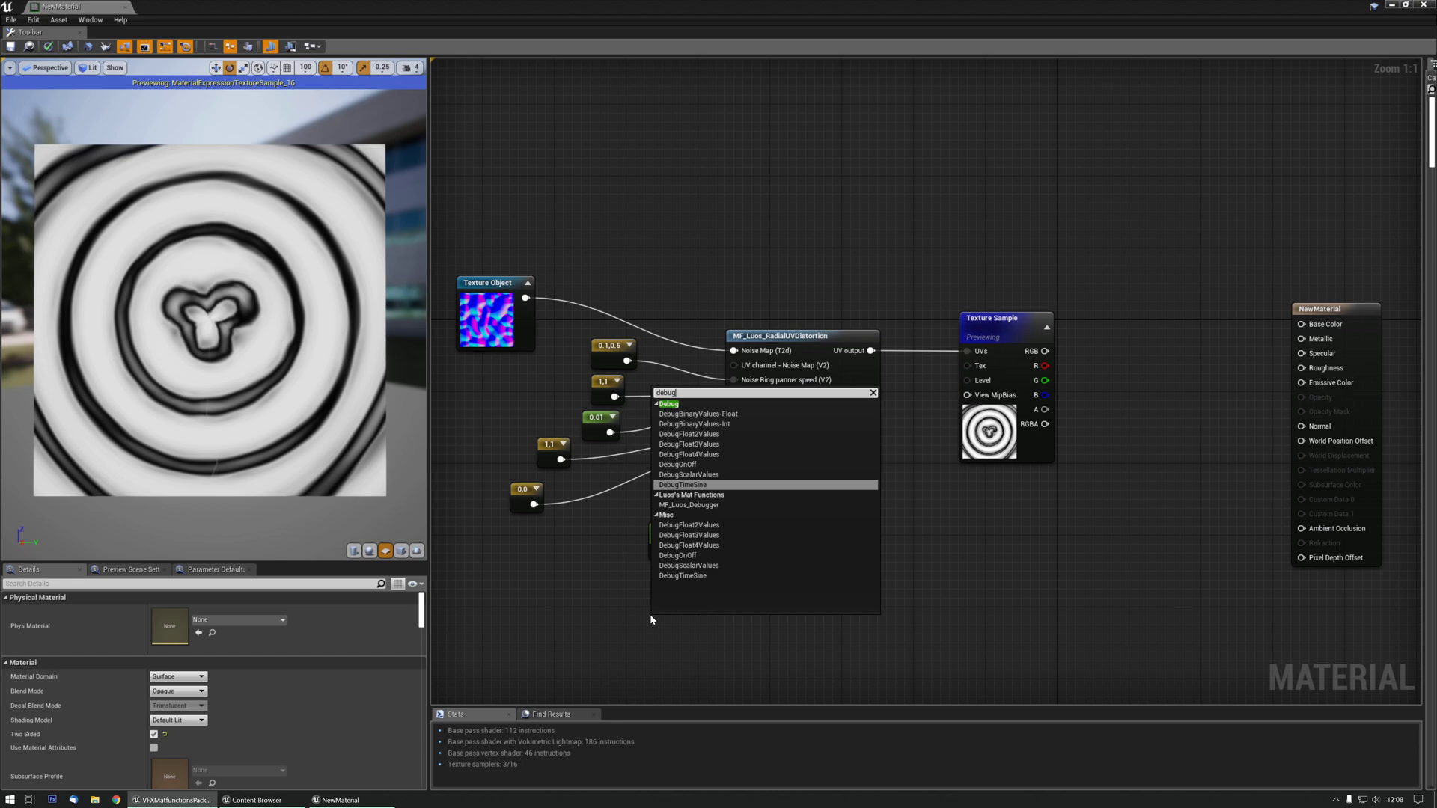
{"action": "key", "text": "Return"}
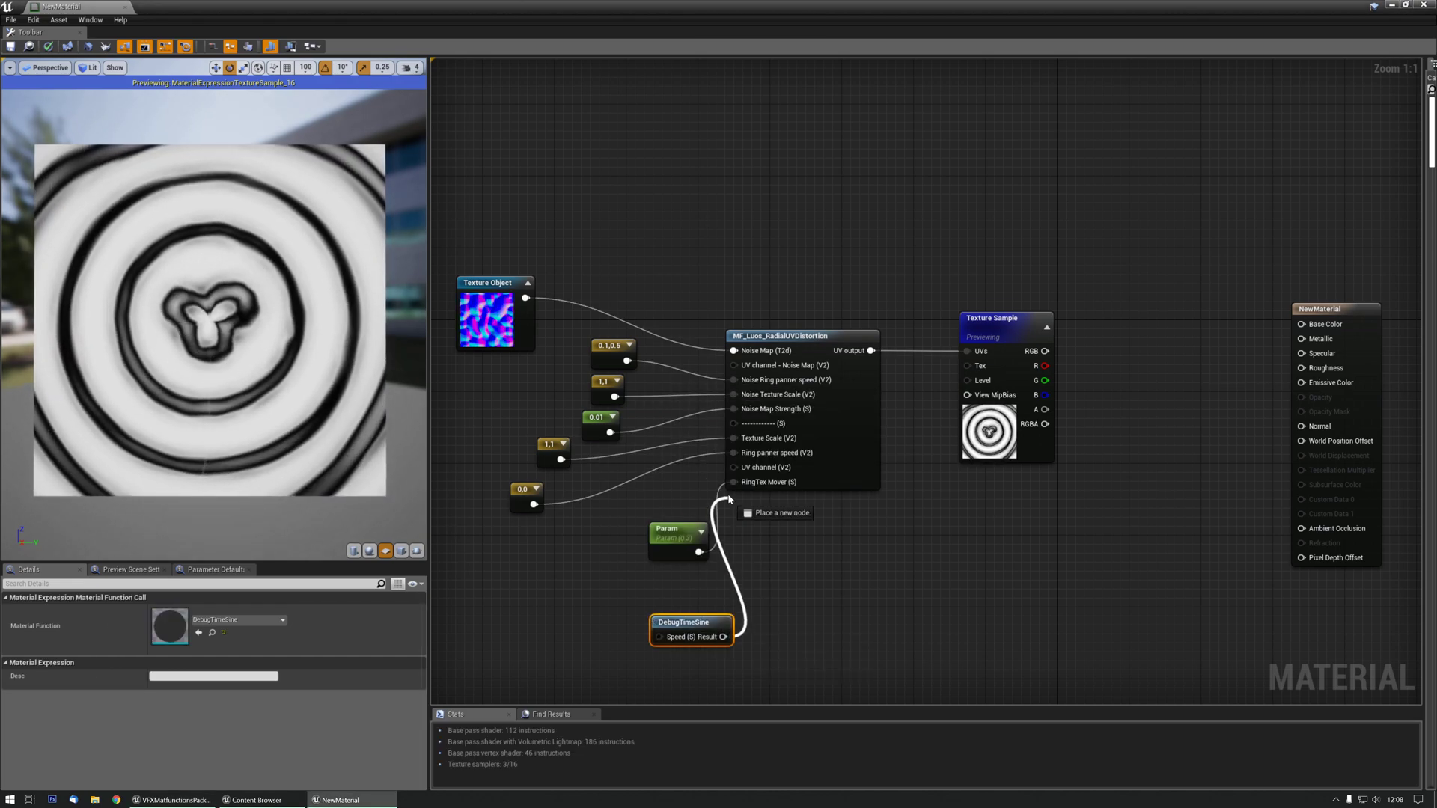
{"action": "left_click_drag", "start_coordinate": [730, 499], "coordinate": [734, 482]}
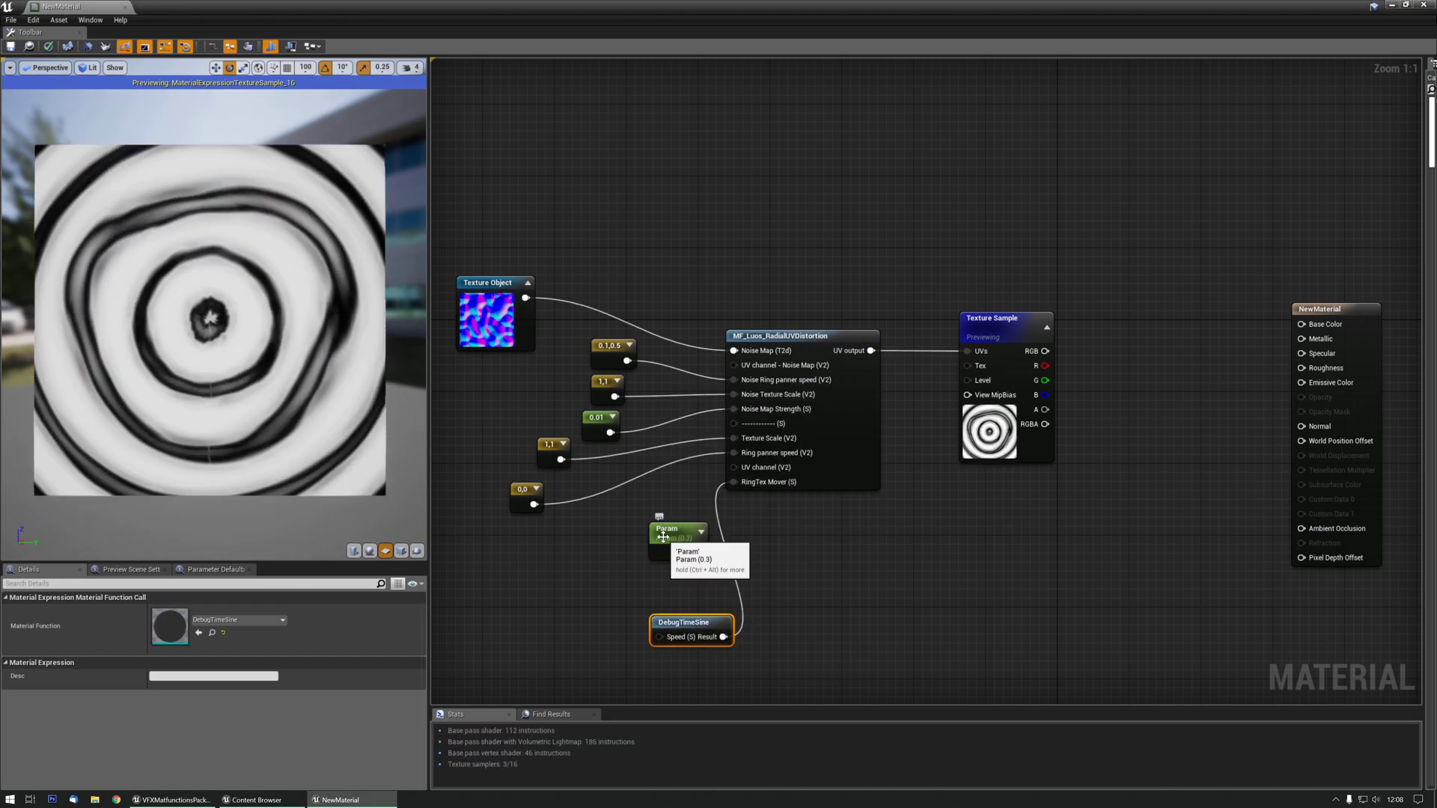
Step: Delete the disconnected Param node and move DebugTimeSine up closer to the distortion function
{"action": "left_click", "coordinate": [663, 537]}
{"action": "key", "text": "Delete"}
{"action": "left_click_drag", "start_coordinate": [683, 623], "coordinate": [651, 561]}
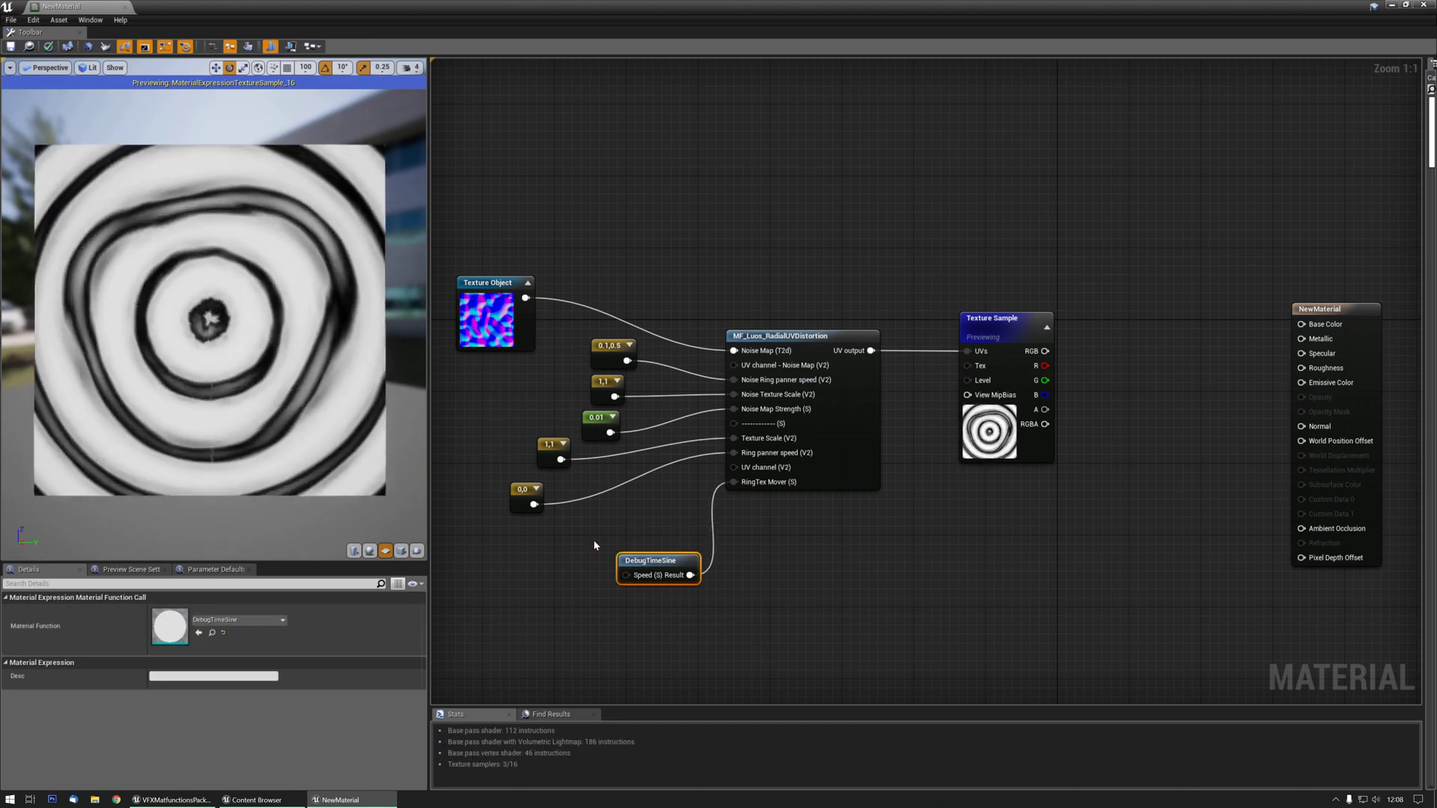
Step: Swap the Texture Sample's texture for a zigzag noise mask, followed by the darker T_NoiseMask_02, to compare radial ring patterns
{"action": "scroll", "coordinate": [50, 420], "scroll_direction": "down", "scroll_amount": 6}
{"action": "scroll", "coordinate": [50, 420], "scroll_direction": "up", "scroll_amount": 4}
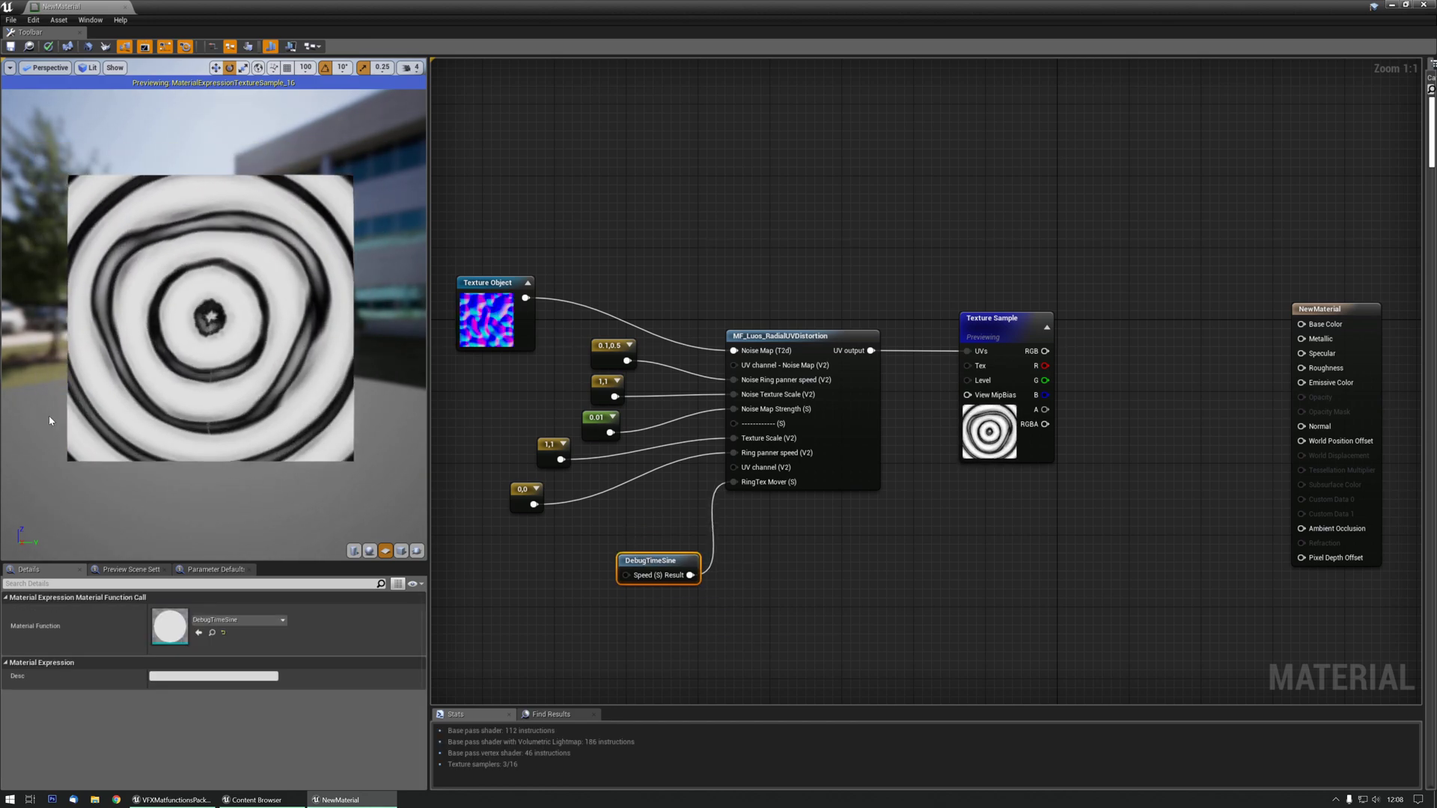
{"action": "left_click", "coordinate": [1044, 408]}
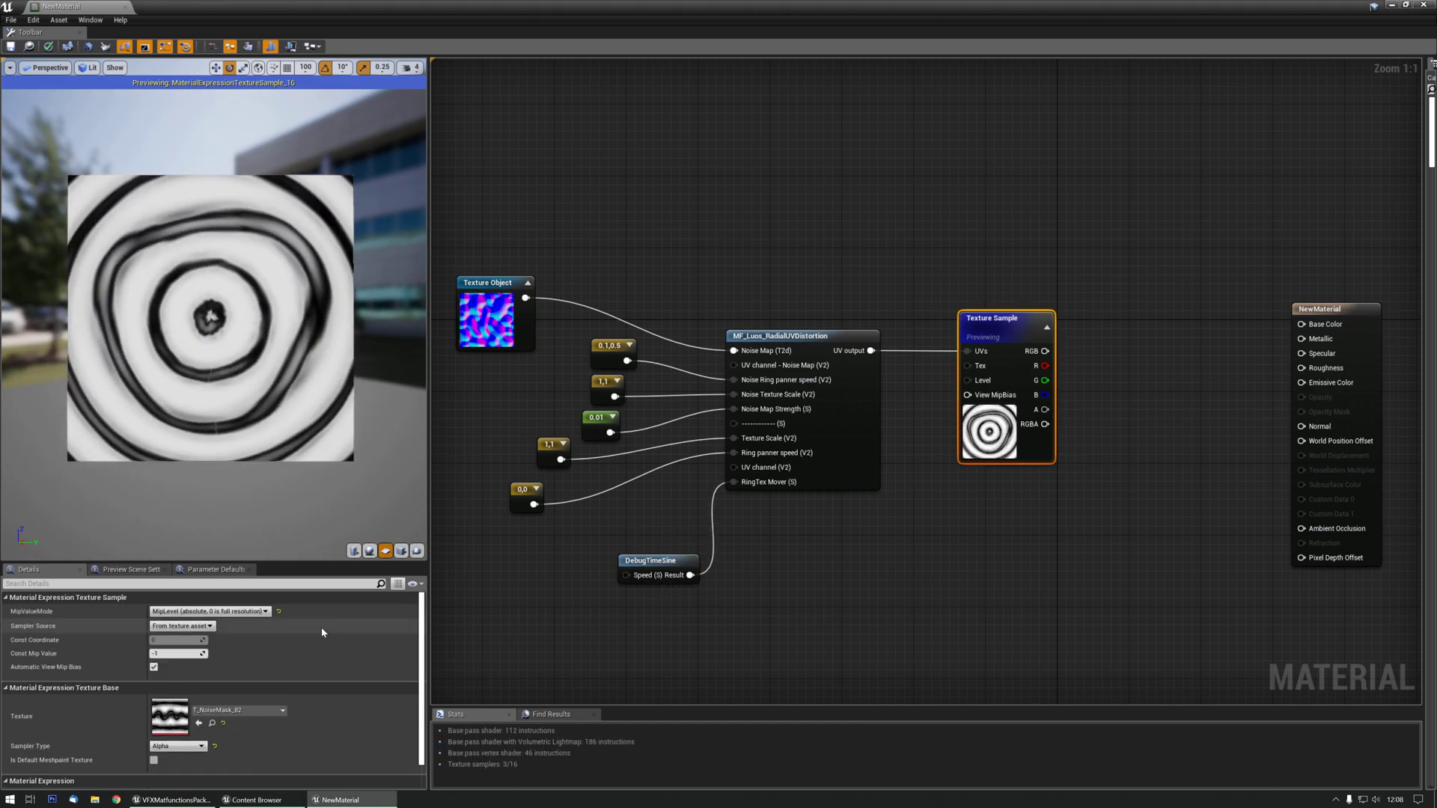
{"action": "left_click", "coordinate": [198, 723]}
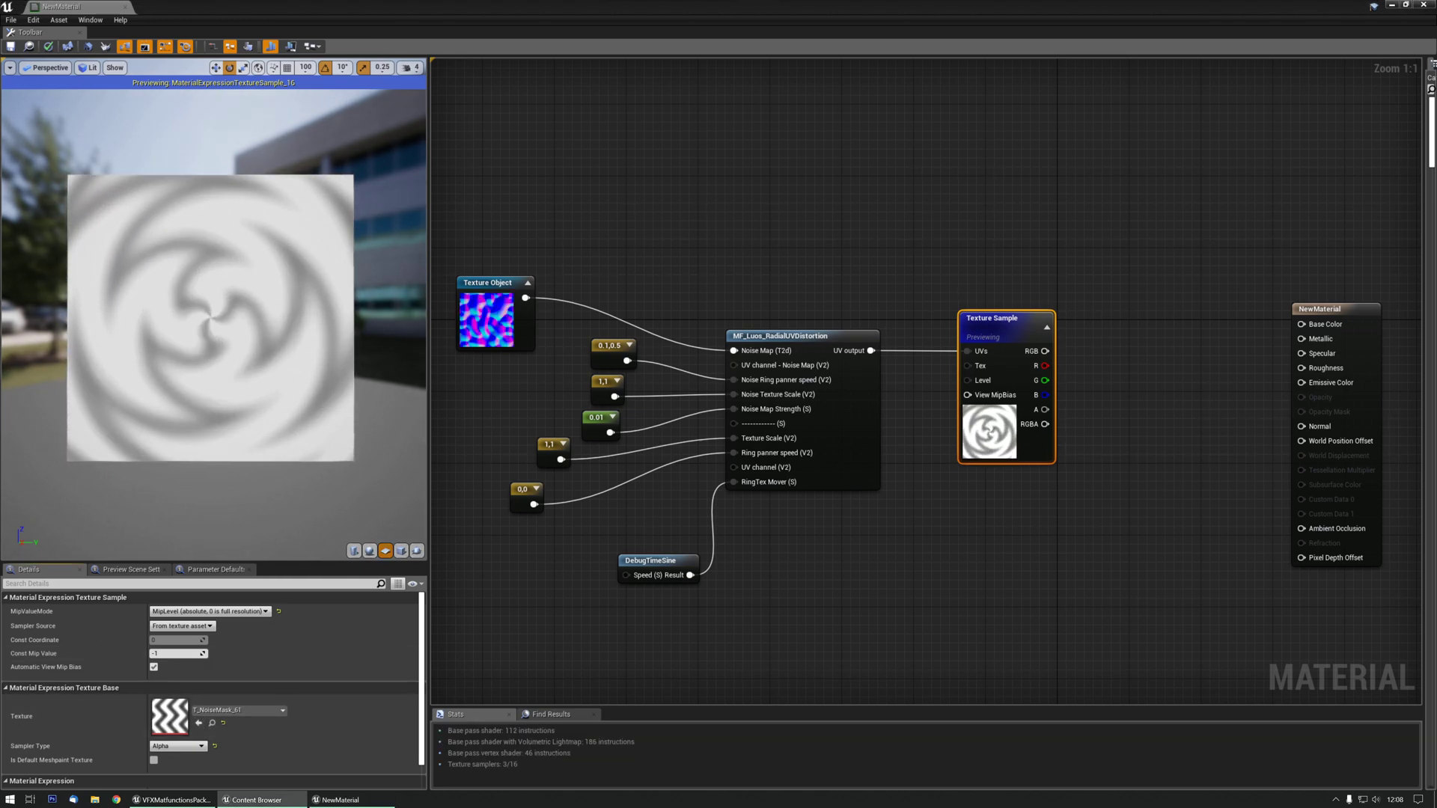
{"action": "left_click", "coordinate": [198, 723]}
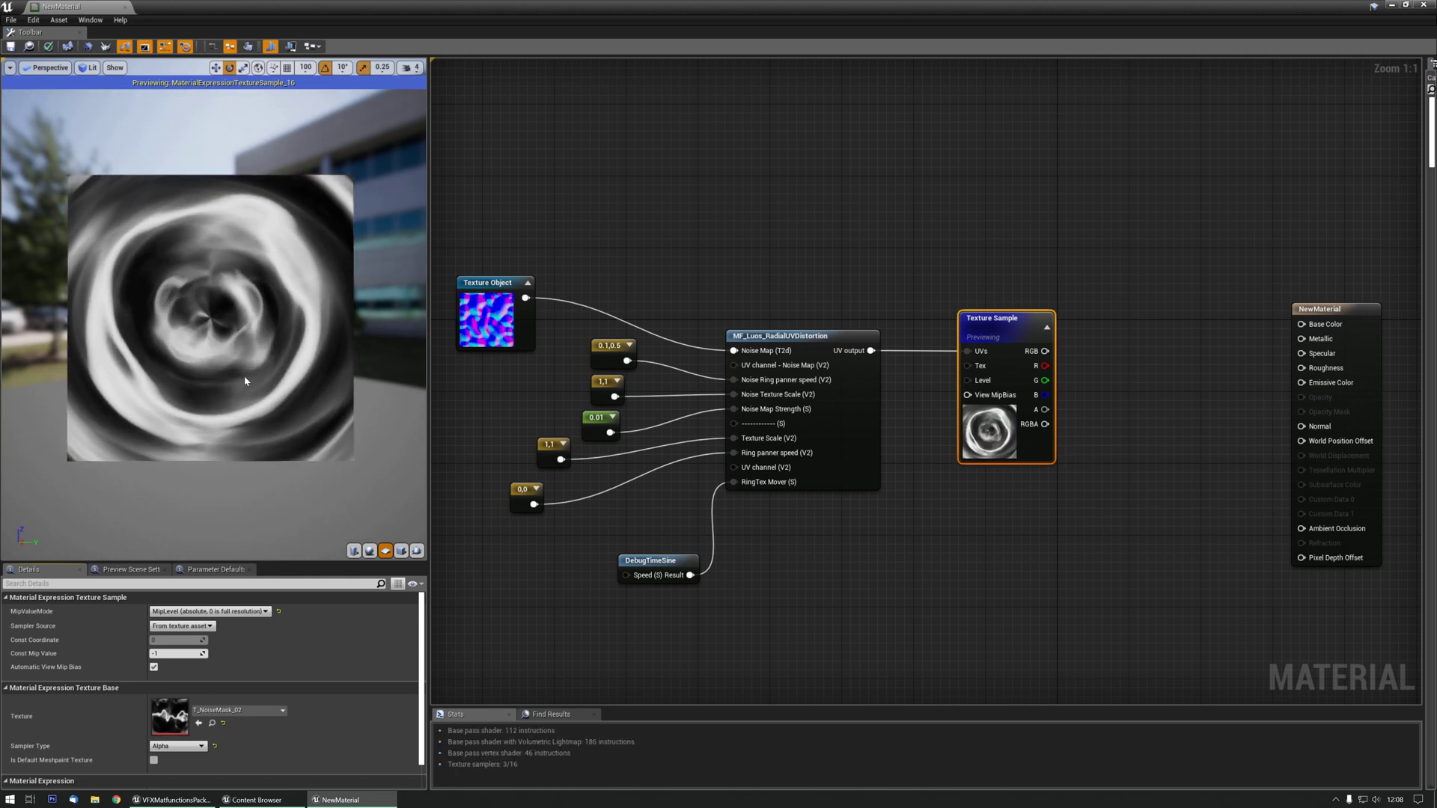
Step: Set the constant feeding Noise Map Strength to 0.1 and delete the DebugTimeSine node connected to RingTex Mover
{"action": "scroll", "coordinate": [244, 381], "scroll_direction": "up", "scroll_amount": 2}
{"action": "left_click", "coordinate": [596, 417]}
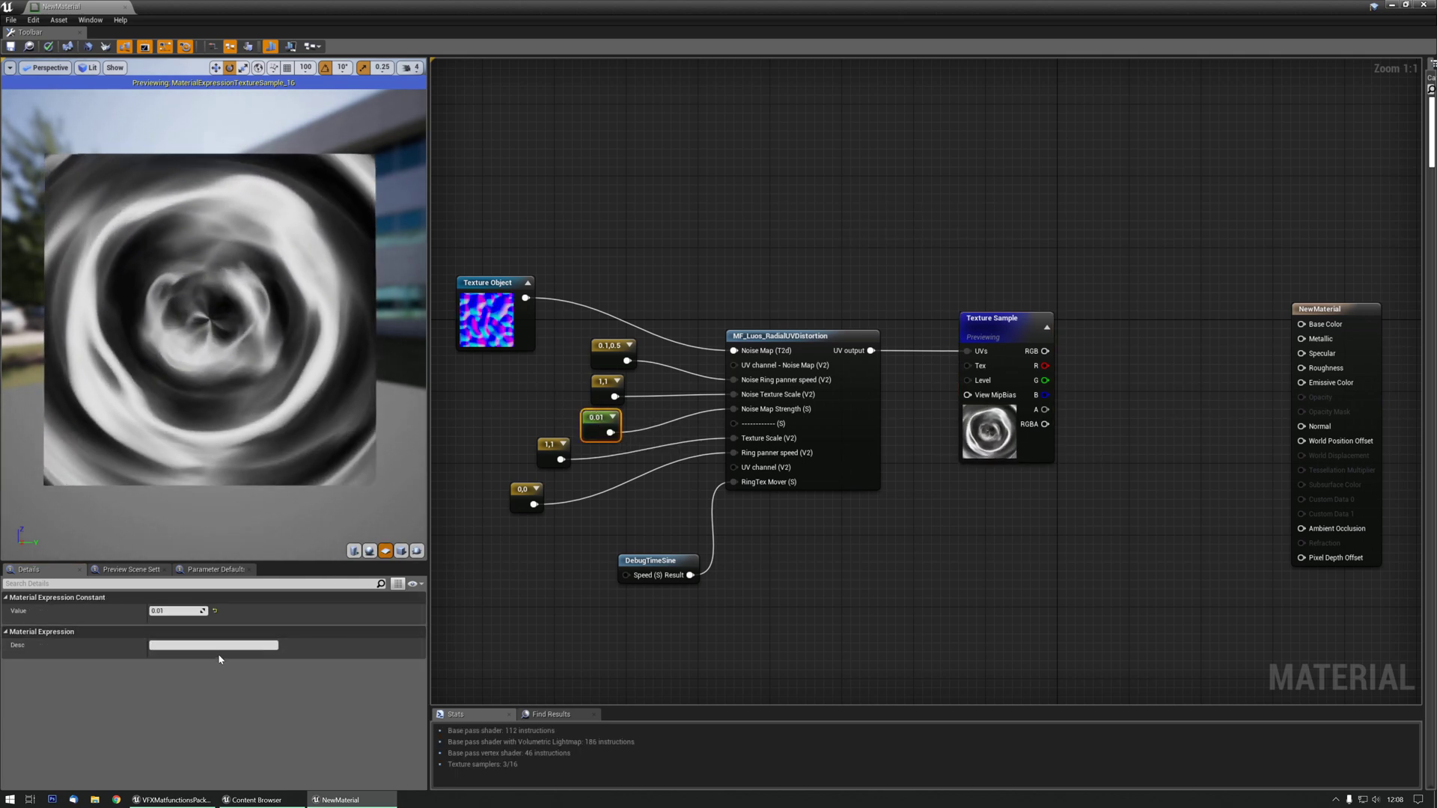
{"action": "left_click", "coordinate": [178, 611]}
{"action": "type", "text": "0.1"}
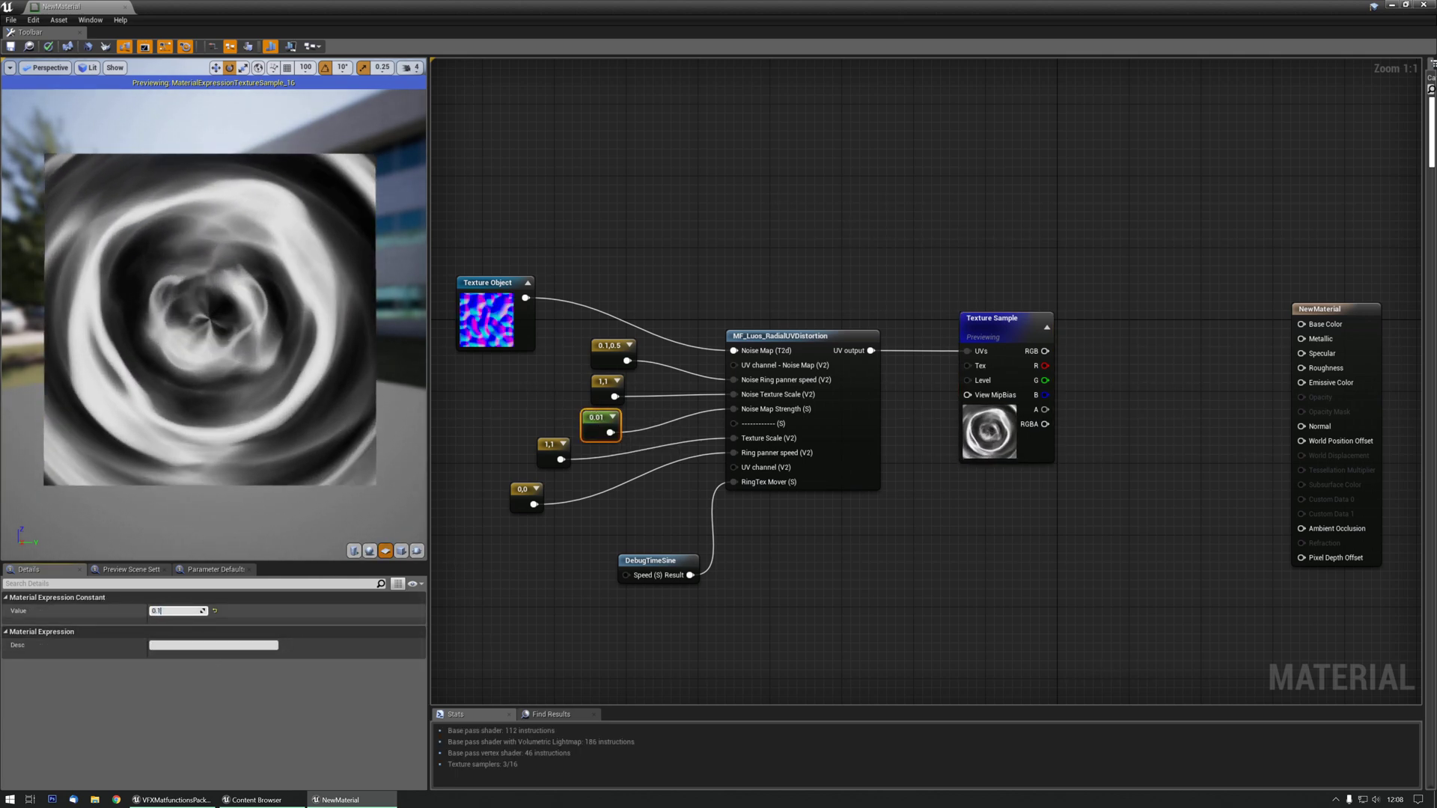
{"action": "key", "text": "Return"}
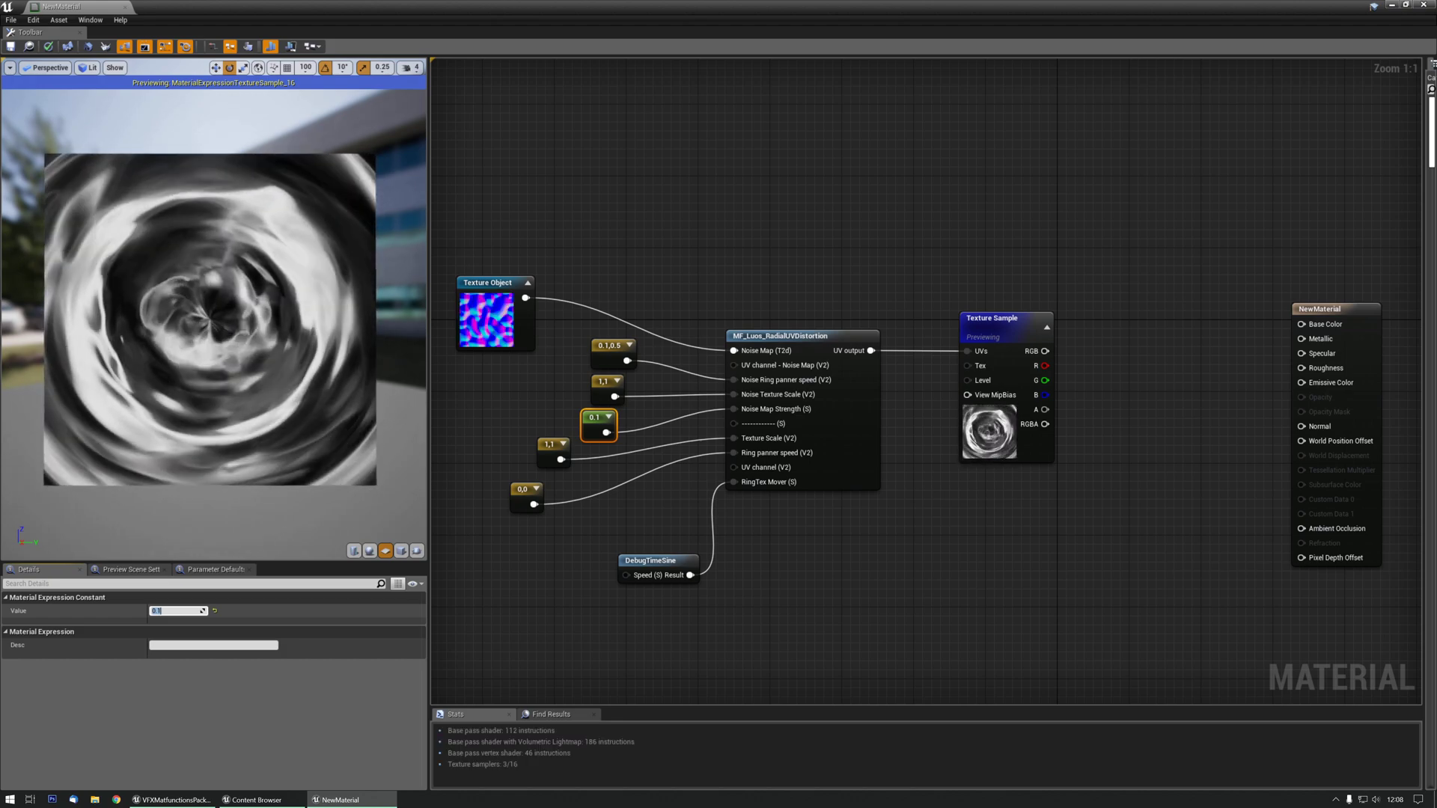
{"action": "left_click", "coordinate": [659, 561]}
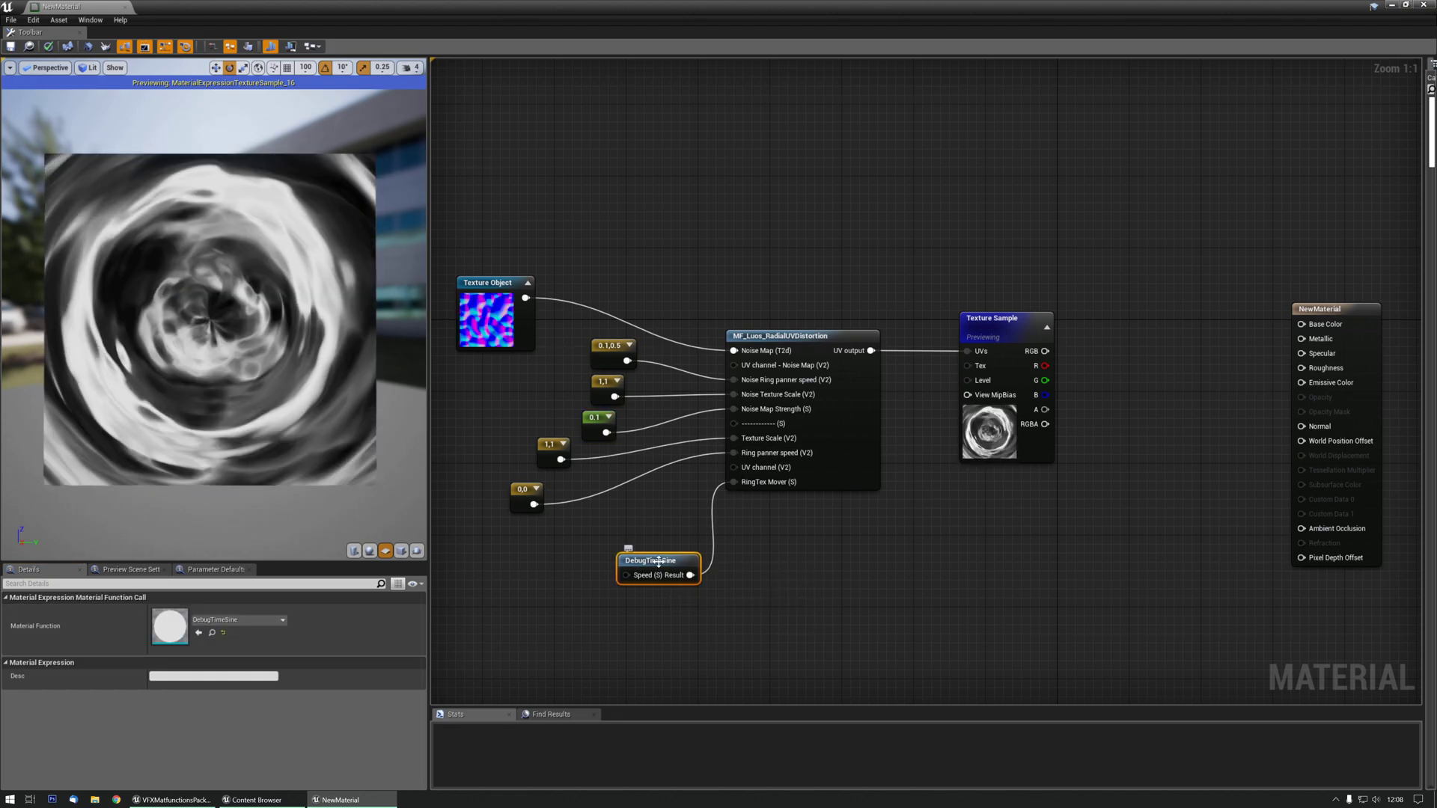
{"action": "key", "text": "Delete"}
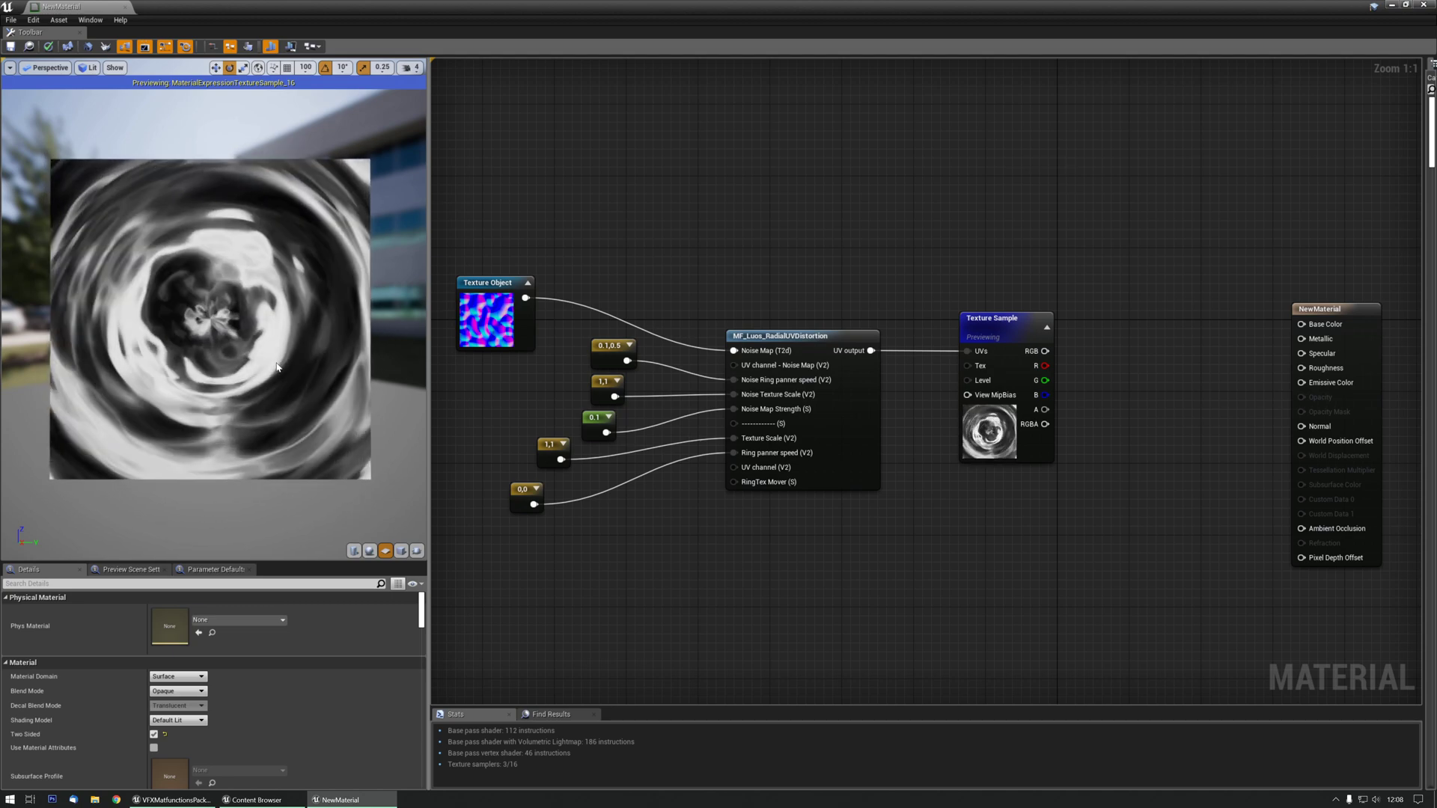
Step: Try several noise normals and a checker normal map in the Texture Object feeding Noise Map, finishing on a finely streaked T_NoiseNormal texture
{"action": "left_click", "coordinate": [485, 315]}
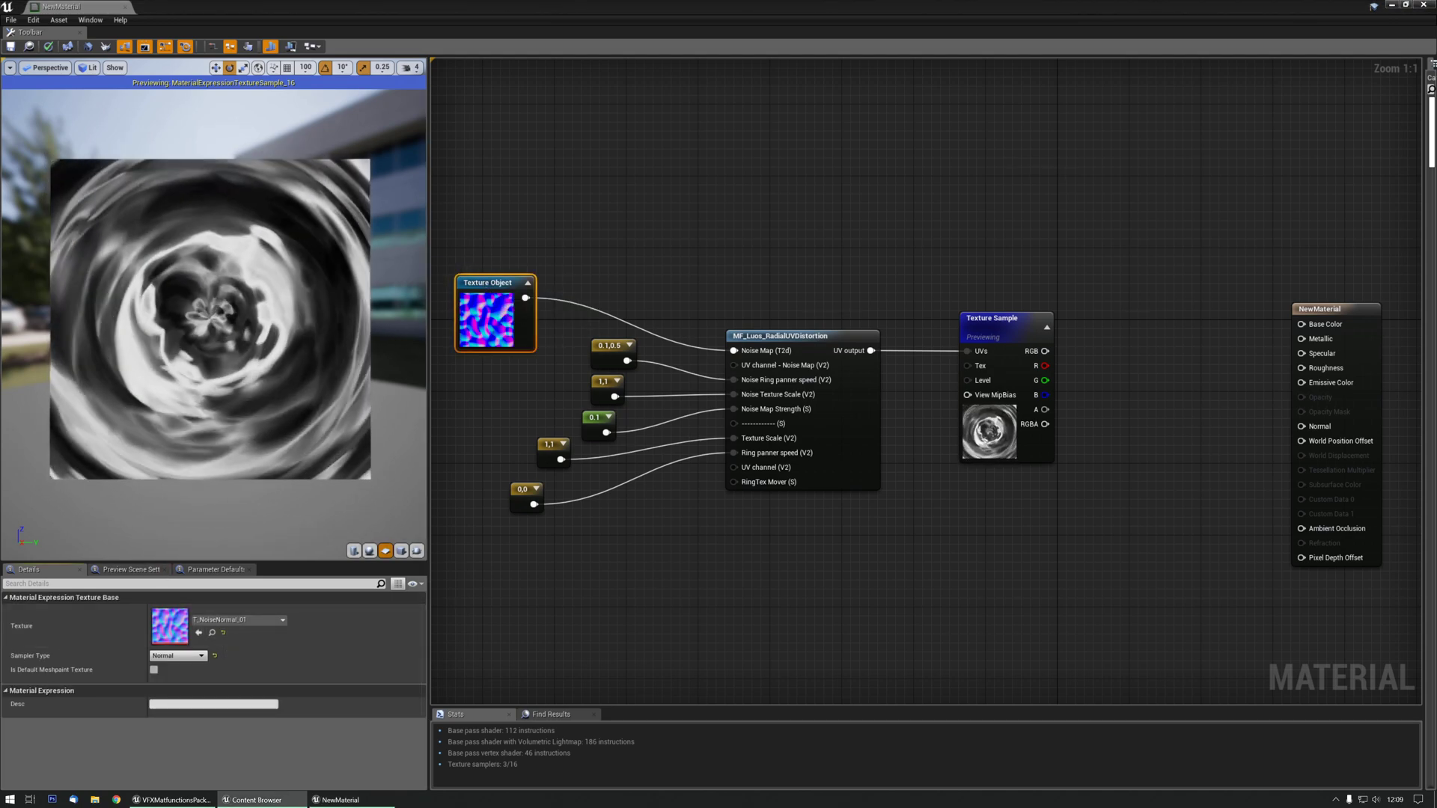
{"action": "left_click", "coordinate": [198, 633]}
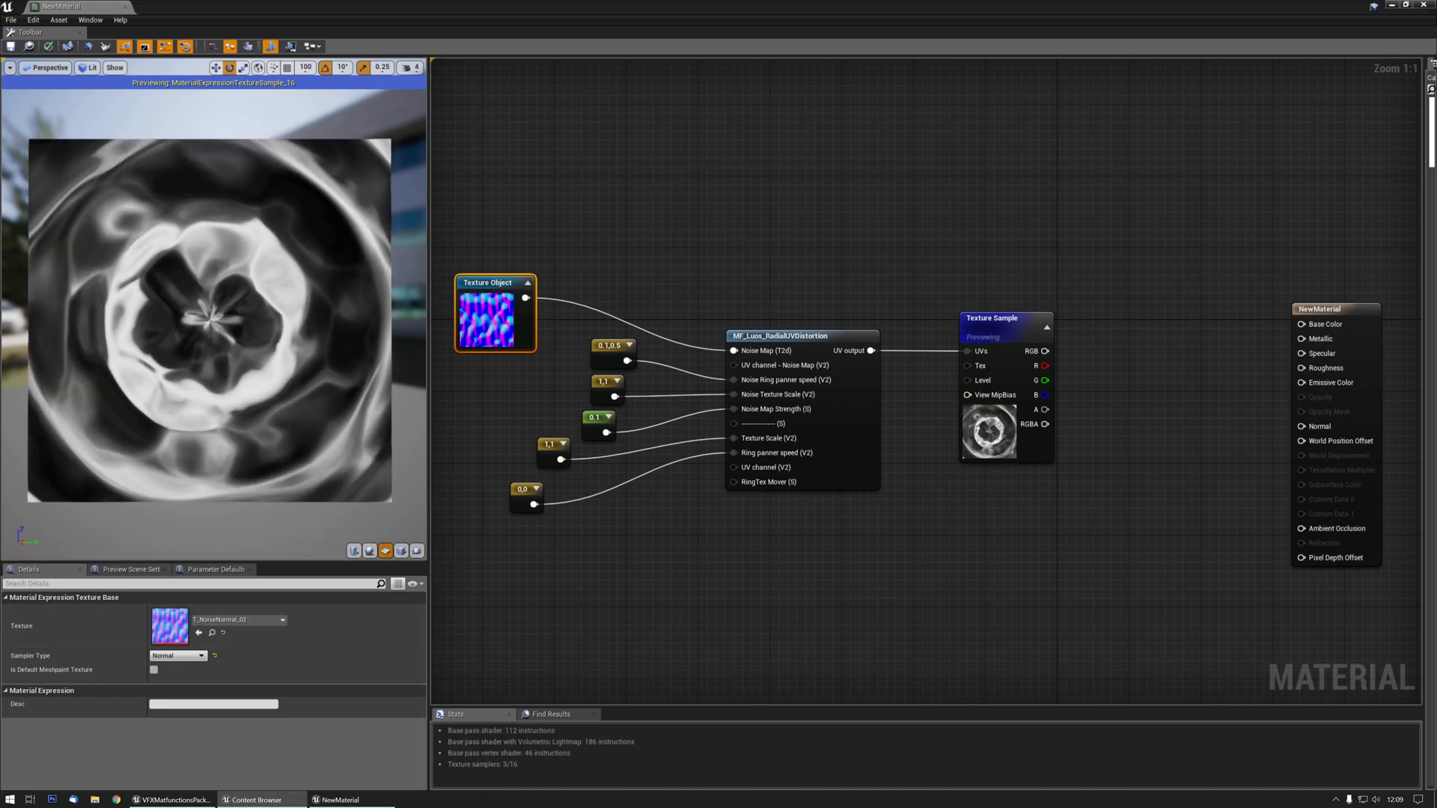
{"action": "left_click", "coordinate": [199, 632]}
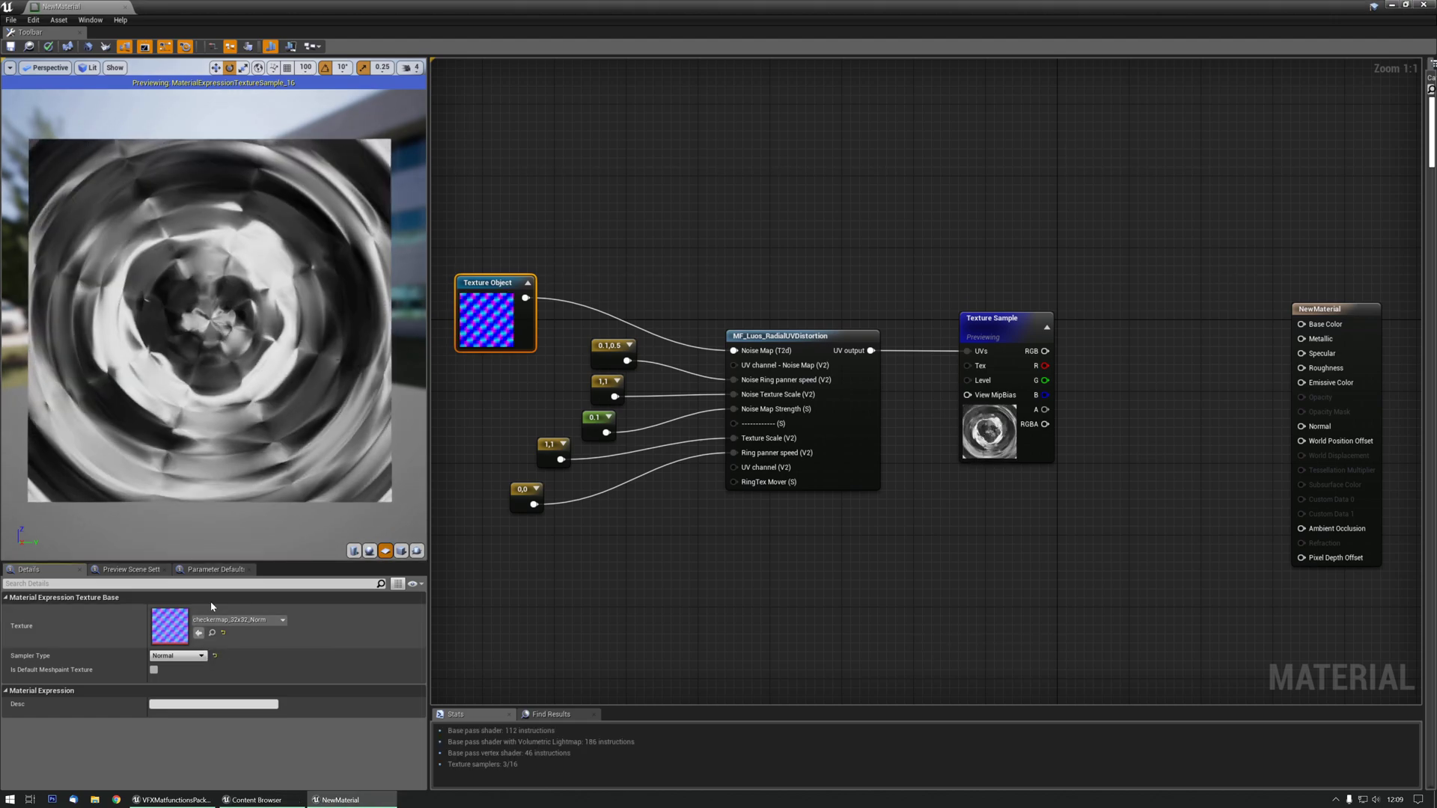
{"action": "left_click", "coordinate": [198, 632]}
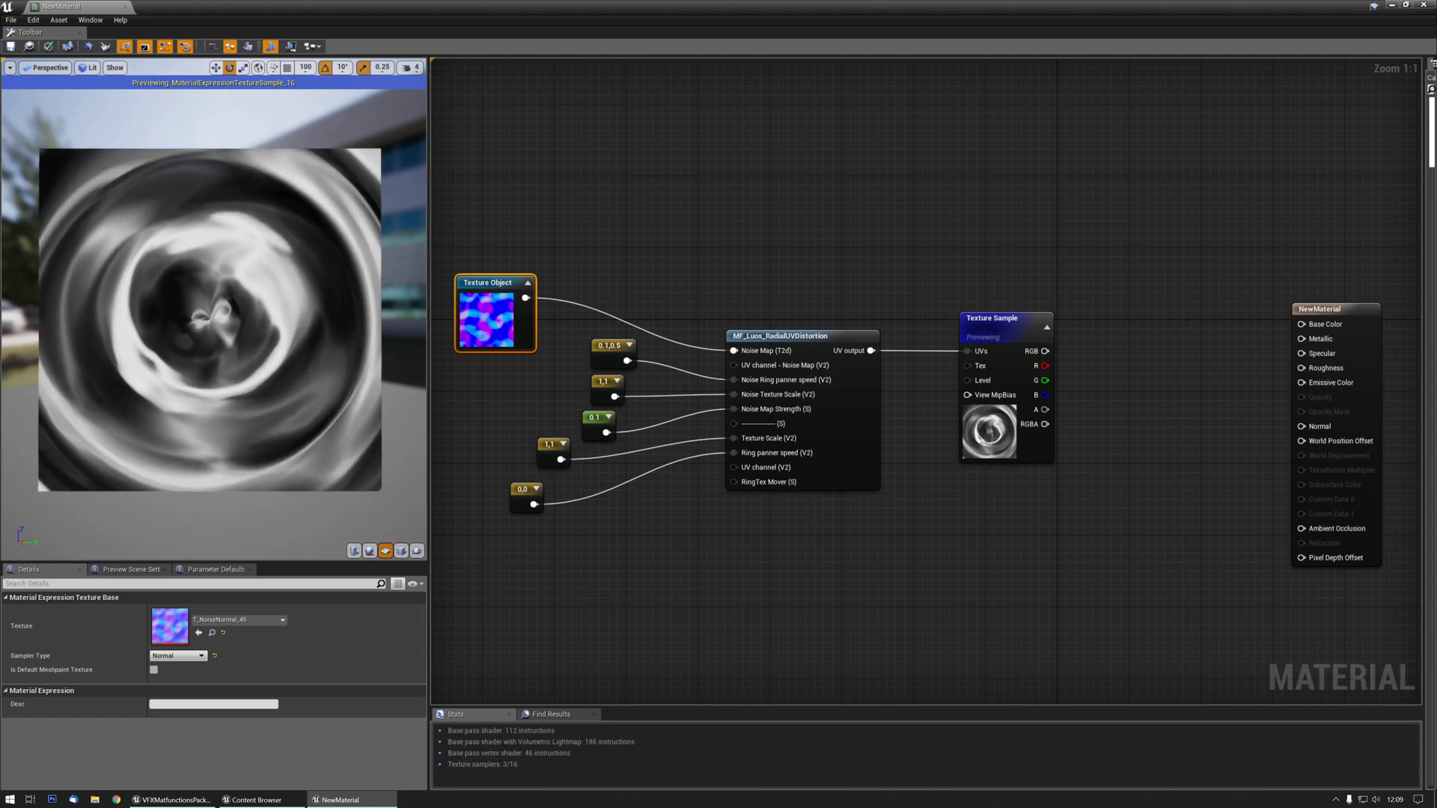
{"action": "left_click", "coordinate": [199, 634]}
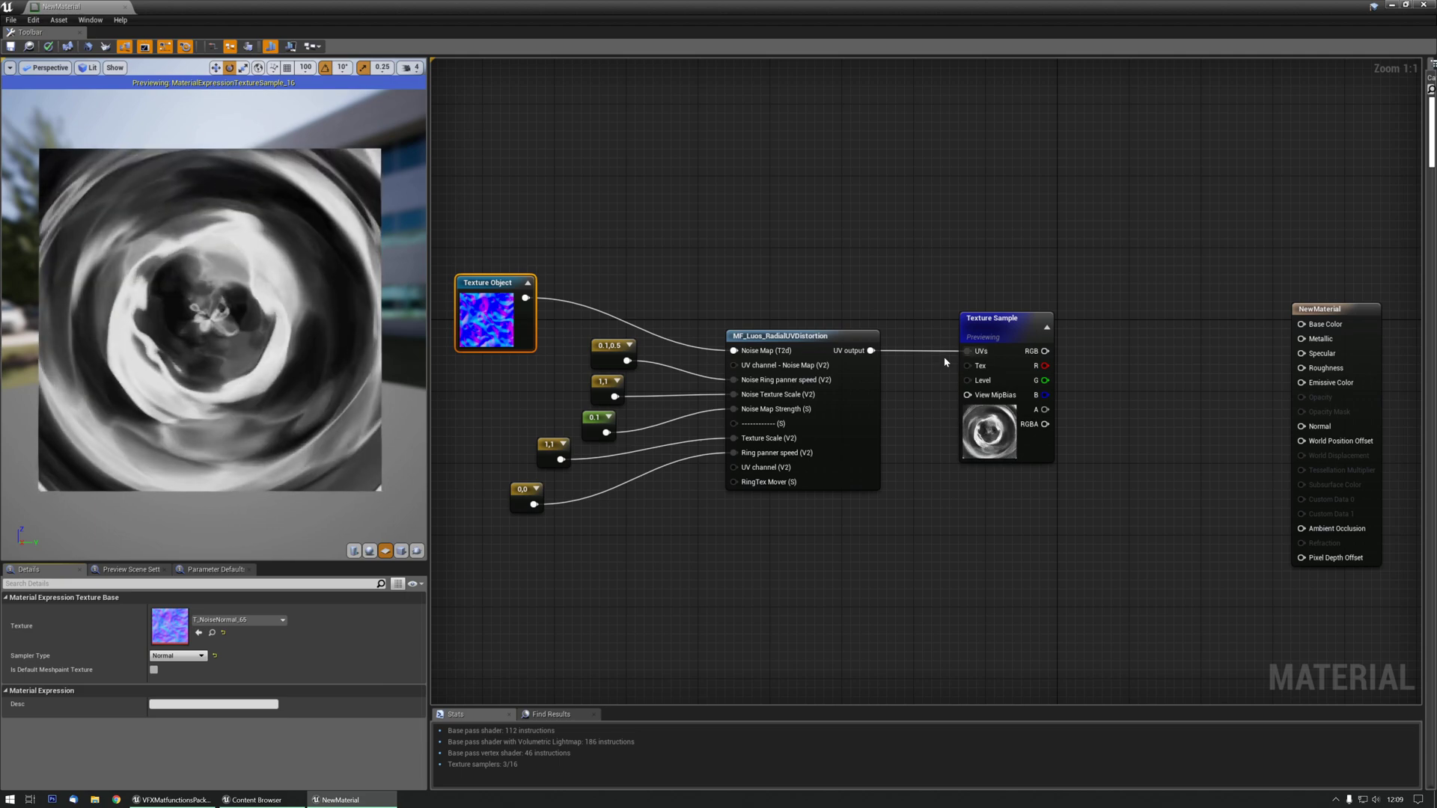
Step: Replace the Texture Sample's texture with a dense cellular noise mask, followed by T_NoiseMask_37, and inspect the distorted preview at an angle
{"action": "left_click", "coordinate": [988, 329]}
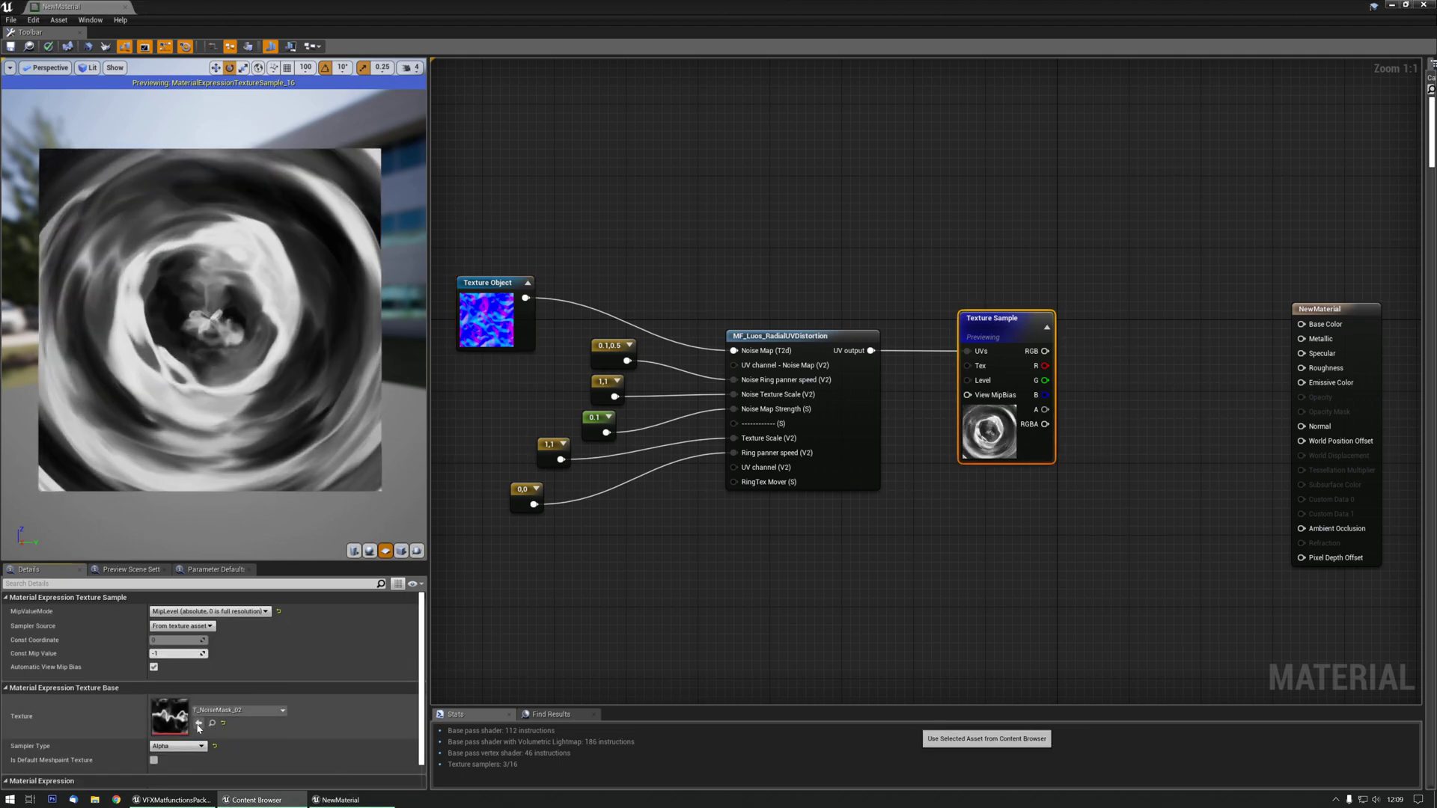
{"action": "left_click", "coordinate": [198, 724]}
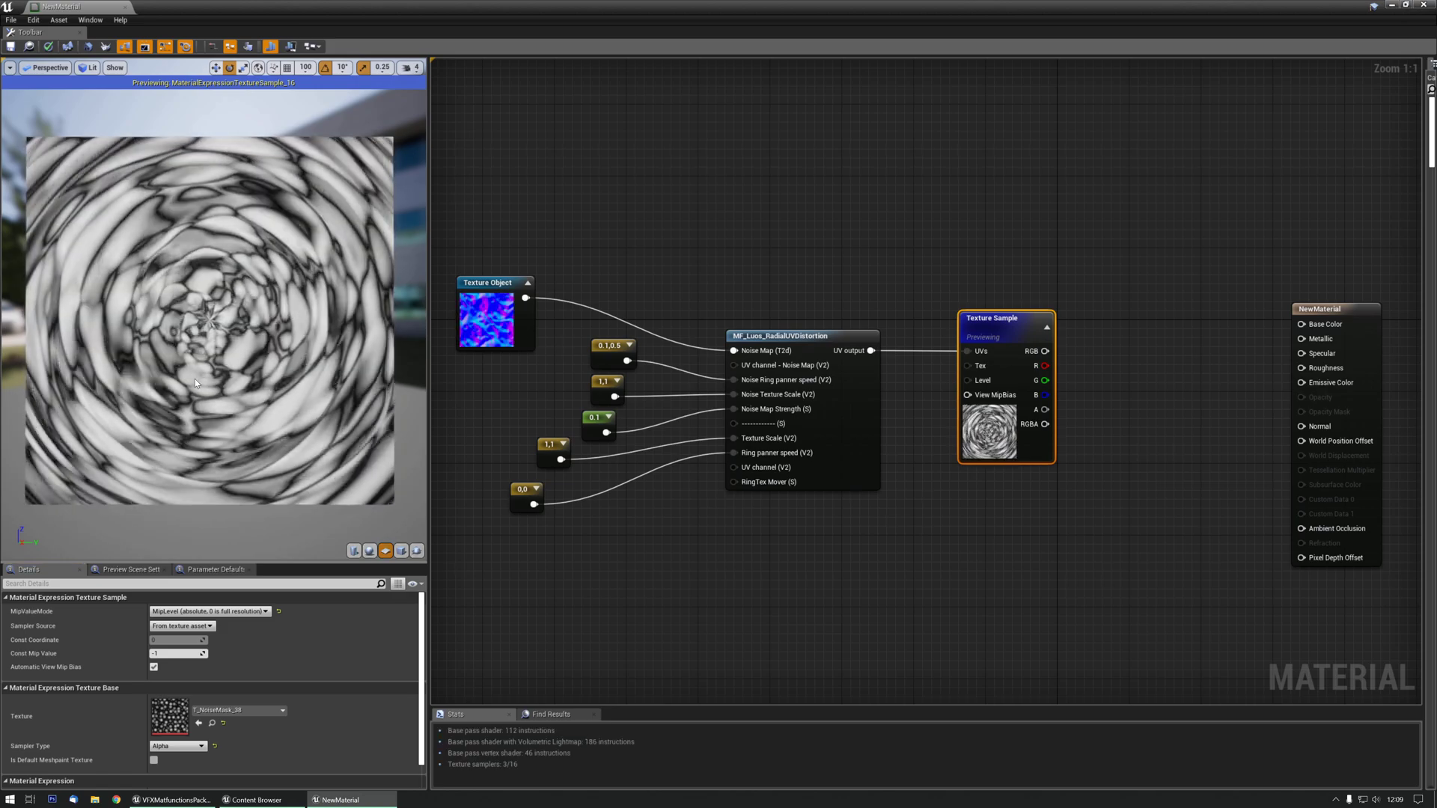
{"action": "mouse_move", "coordinate": [195, 383]}
{"action": "left_mouse_down"}
{"action": "mouse_move", "coordinate": [243, 380]}
{"action": "mouse_move", "coordinate": [149, 381]}
{"action": "mouse_move", "coordinate": [239, 381]}
{"action": "mouse_move", "coordinate": [201, 380]}
{"action": "left_mouse_up"}
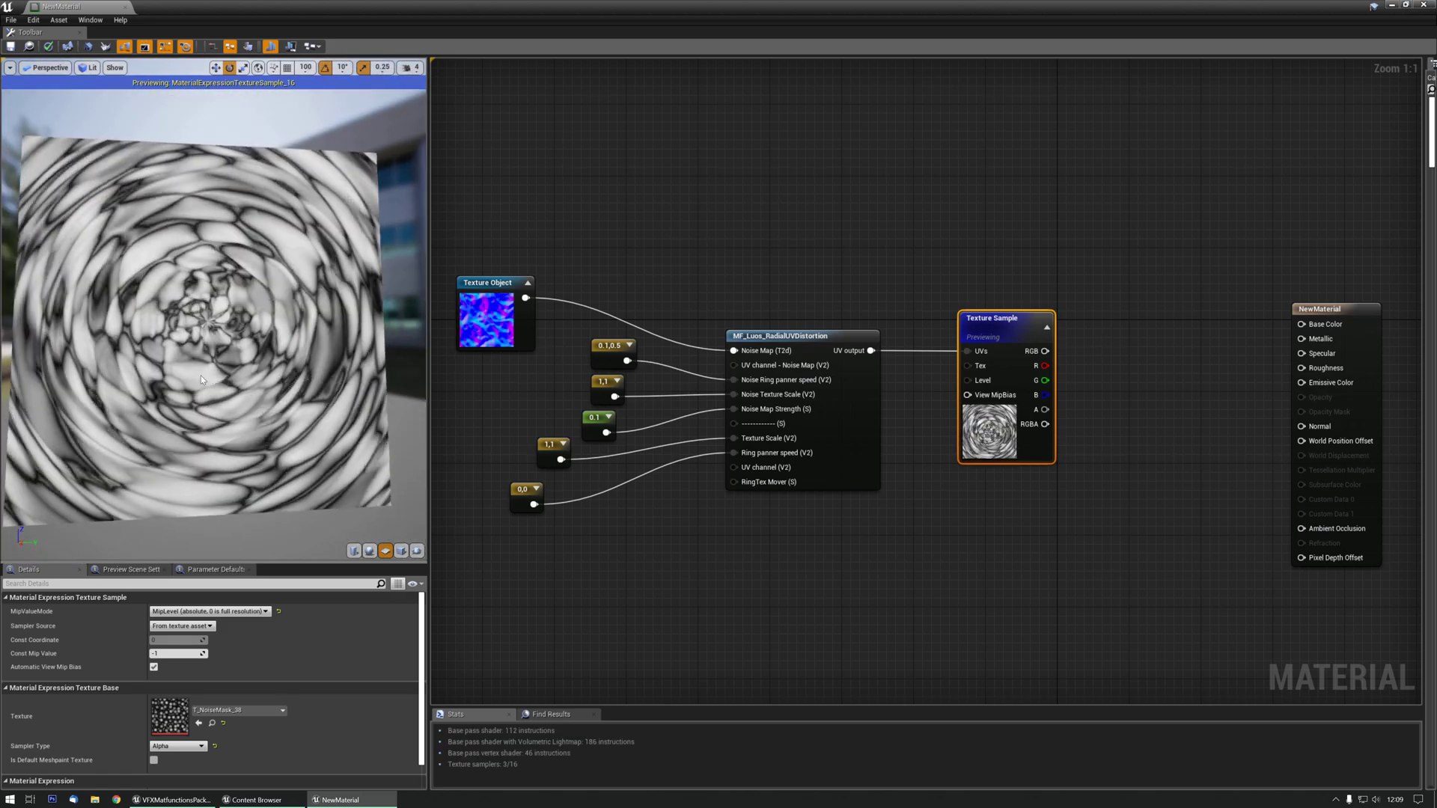
{"action": "left_click", "coordinate": [198, 724]}
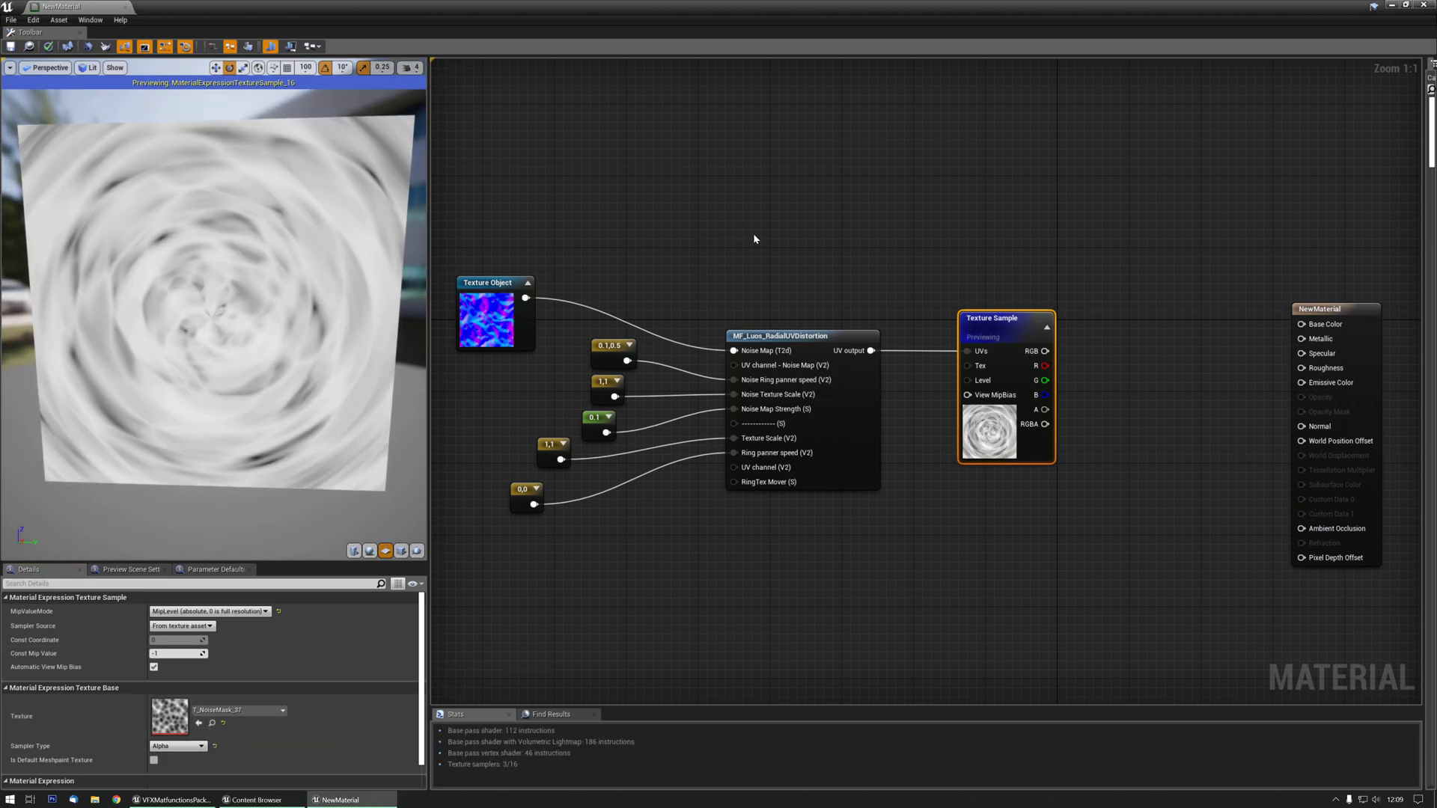
{"action": "right_click_drag", "start_coordinate": [753, 232], "coordinate": [774, 237]}
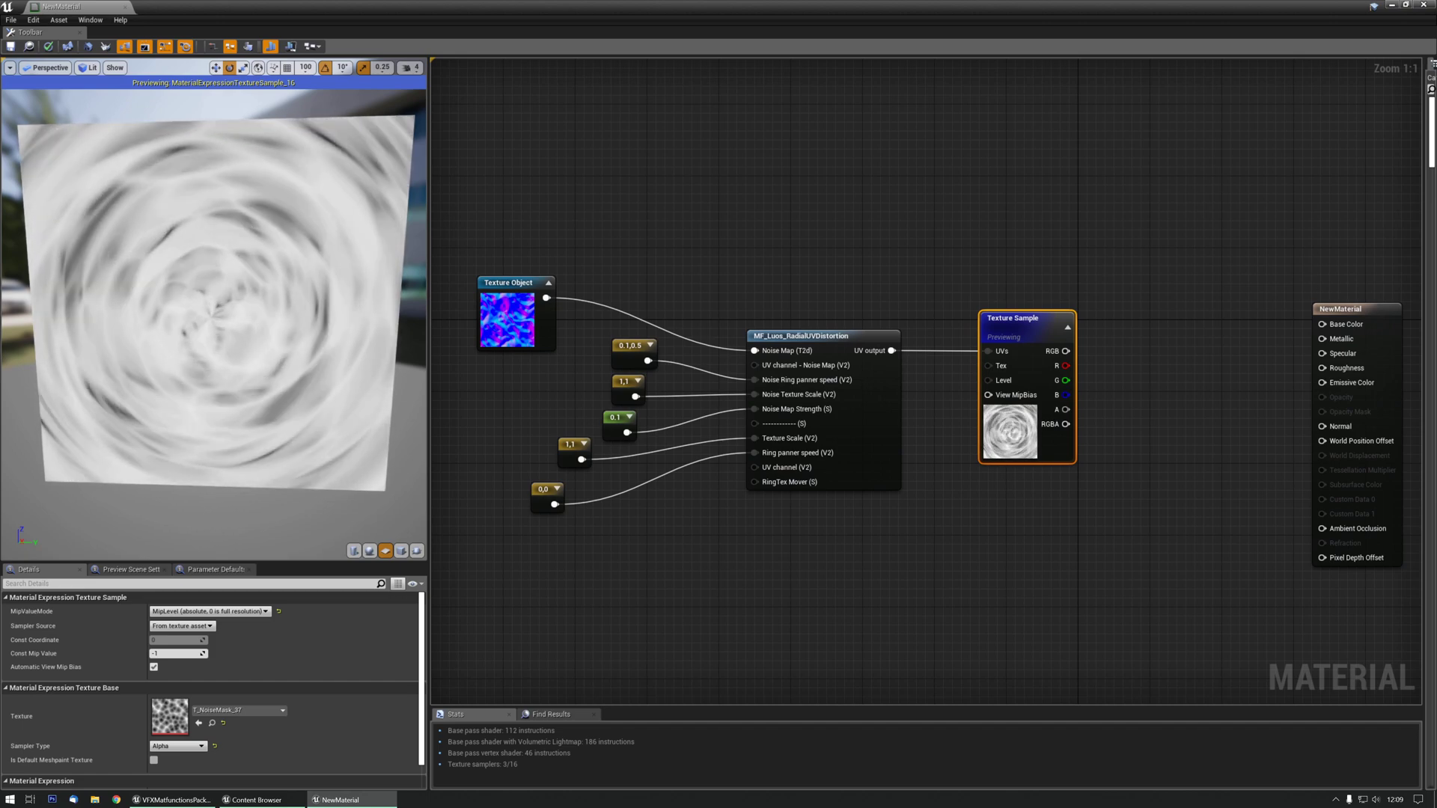